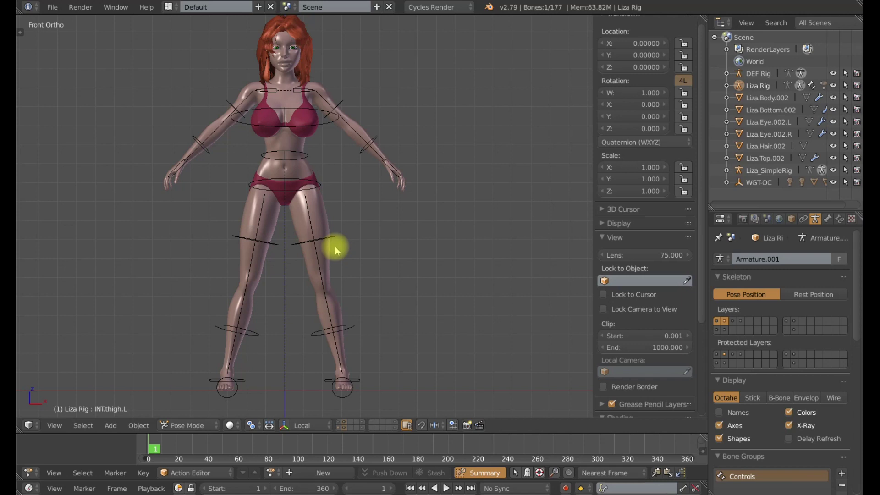
Select the left thigh control of Liza_SimpleRig and try rotating it about its local X and Z axes
left_click(335, 241)
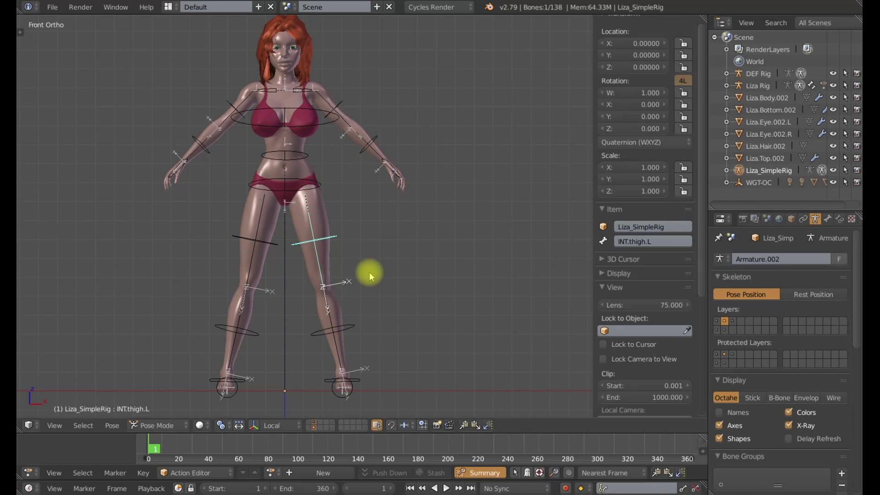
key("r")
key("x")
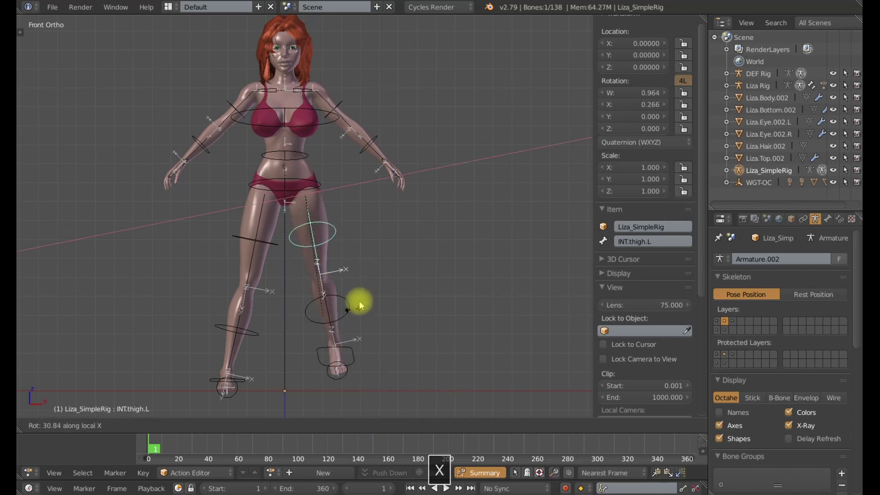
right_click(374, 269)
key("r")
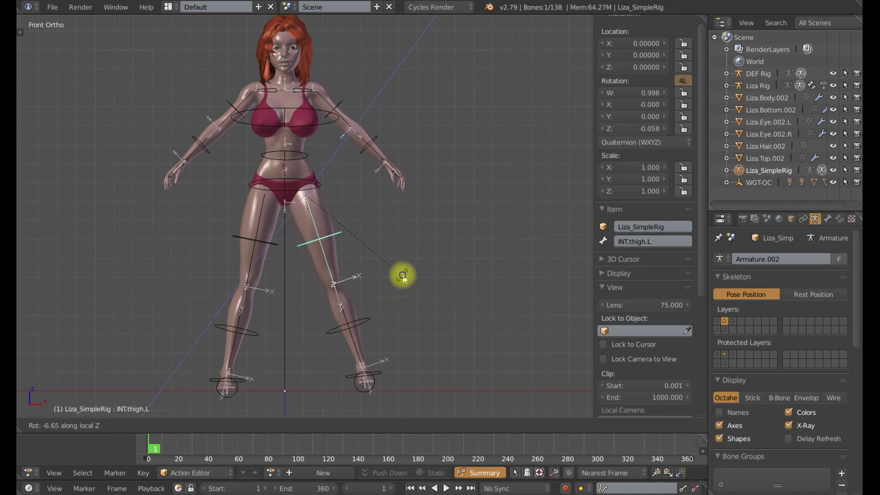
right_click(406, 280)
Rotate the left thigh control about -42° around its local Y axis and try bending the left shin around local X
key("r")
key("y")
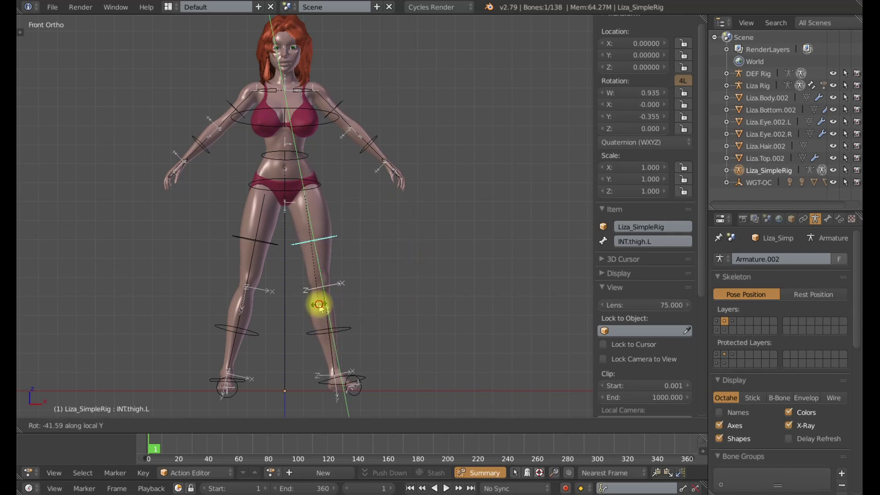
left_click(314, 298)
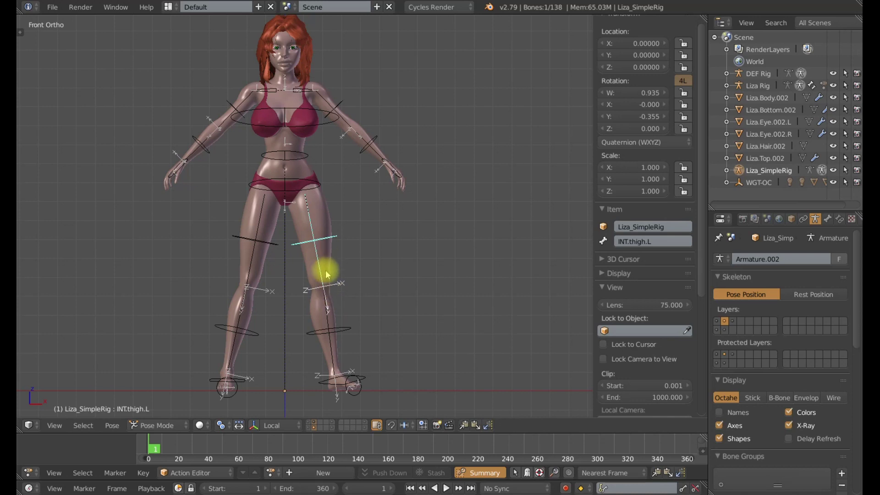
right_click(349, 337)
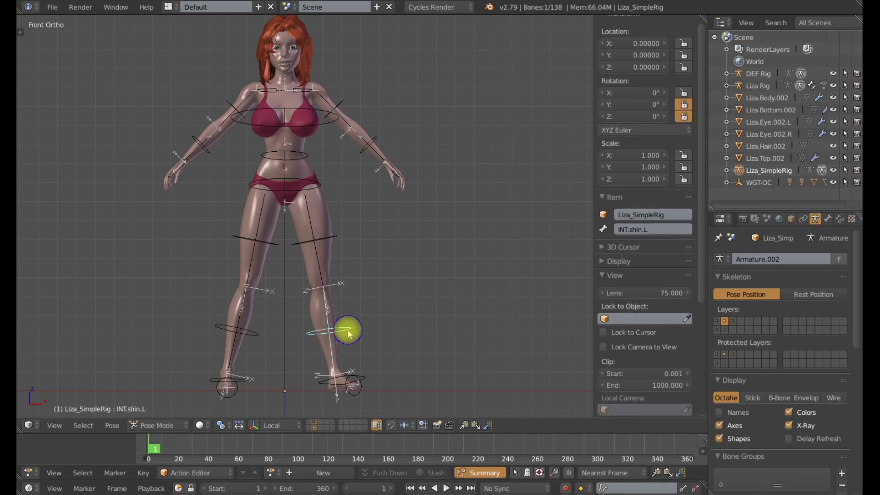
key("r")
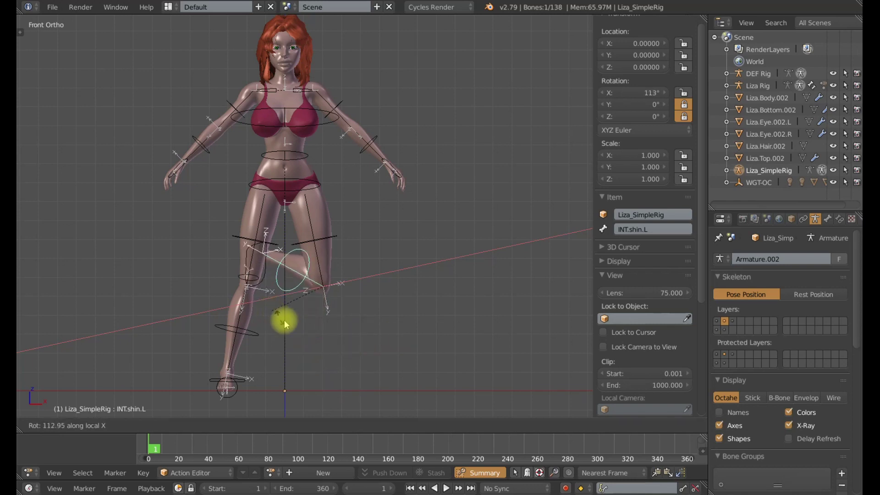
key("Escape")
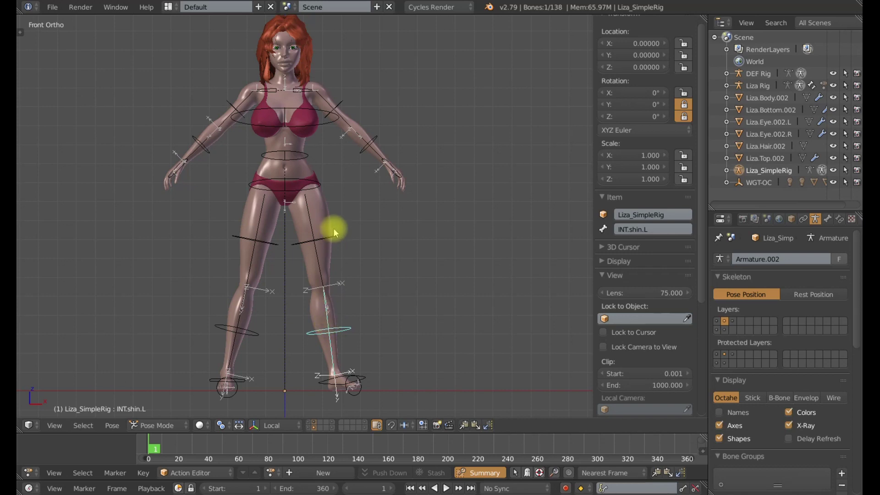
Clear the left thigh control's rotation and twist it around local Y to a quaternion Y of about -0.435
right_click(334, 243)
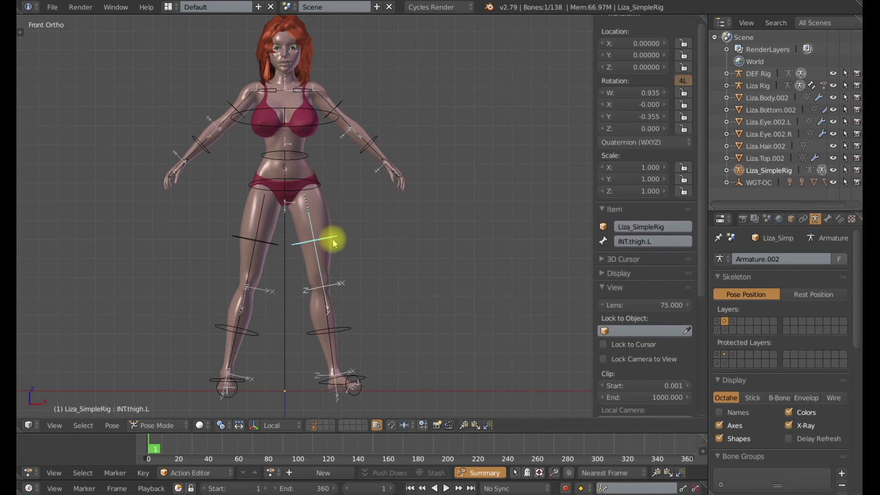
key("alt+r")
key("r")
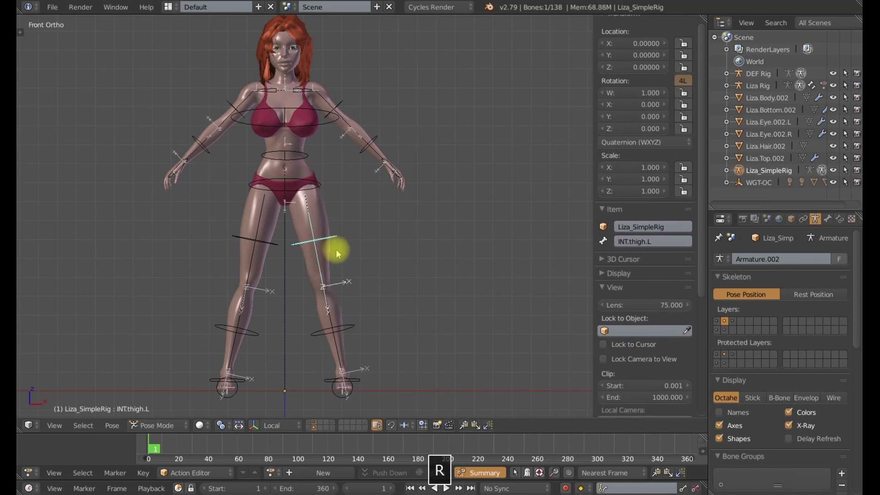
key("y")
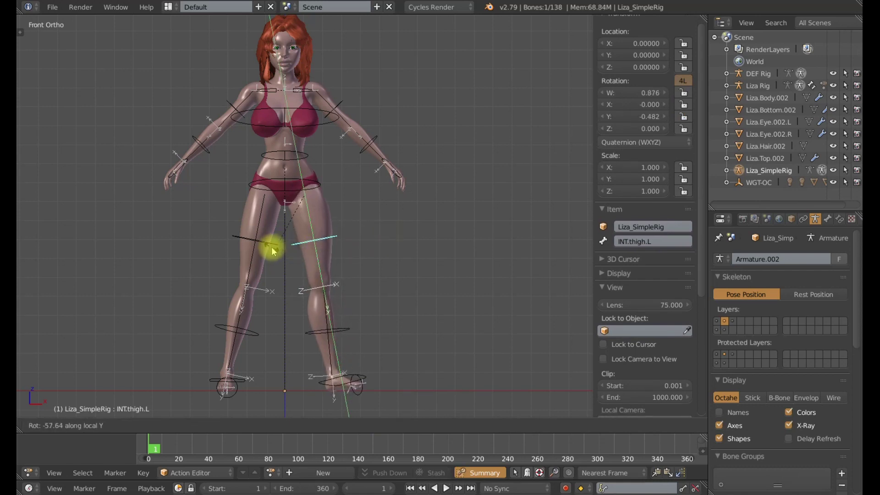
left_click(290, 246)
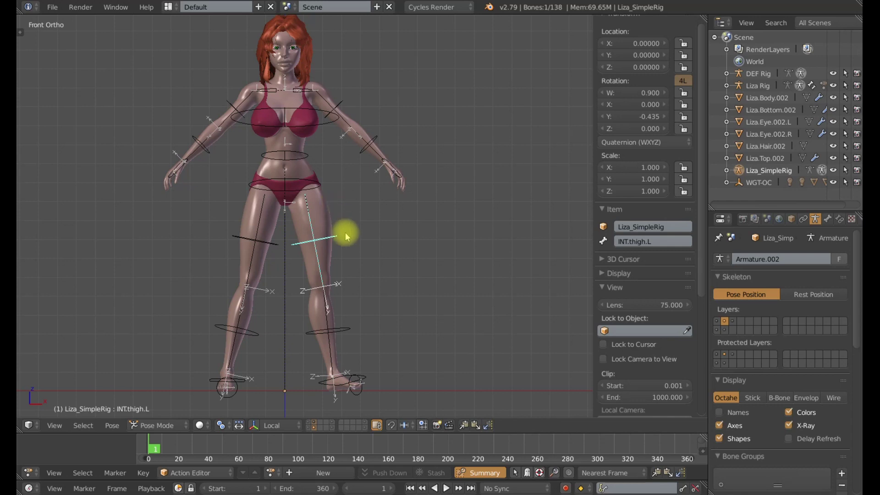
Clear the left thigh control's rotation again and try swinging the leg around its local X axis
key("alt+r")
key("r")
key("x")
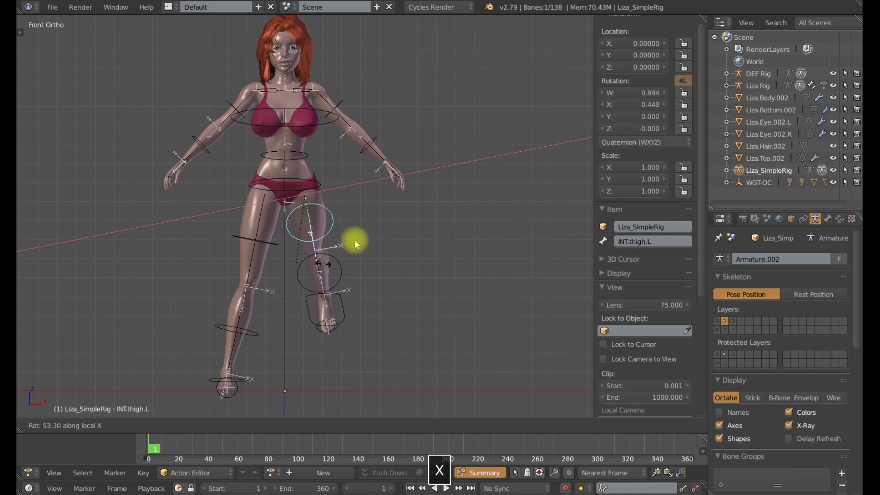
right_click(354, 225)
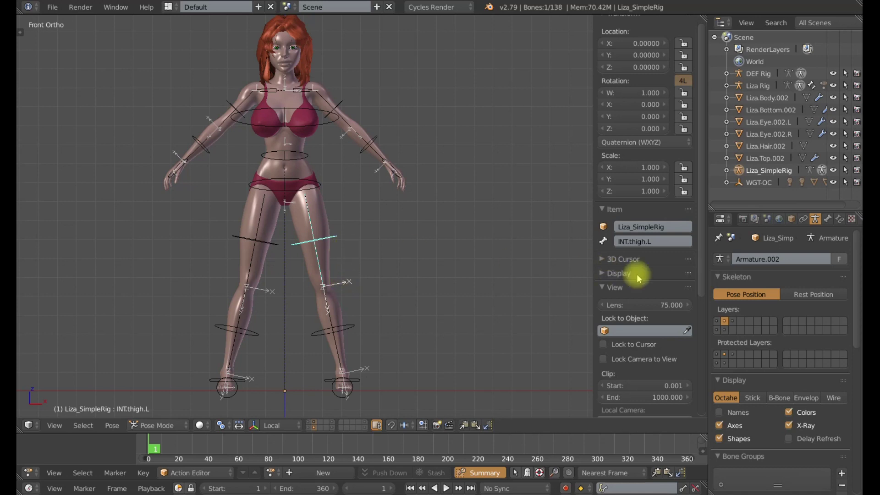
Show the deform bone layer as well and mute the Copy Transforms constraint on DEF.thigh.001.L
left_click(716, 322, "shift")
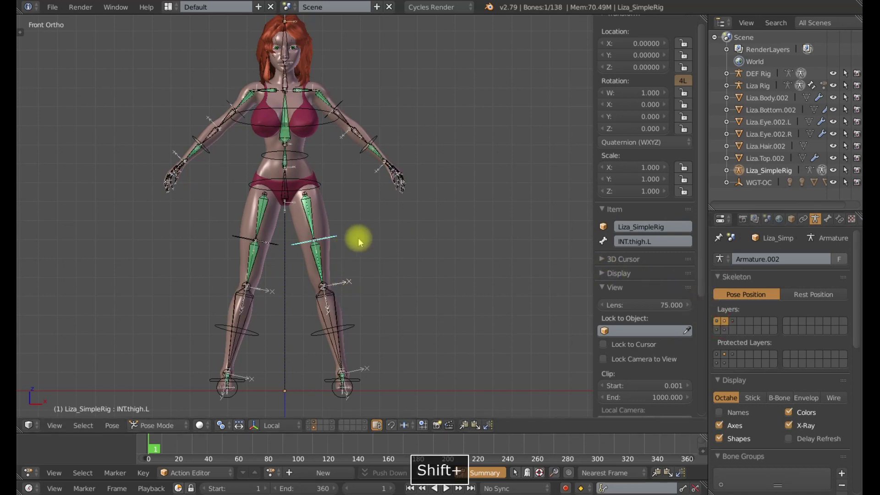
right_click(310, 209)
scroll(312, 205, "up", 2)
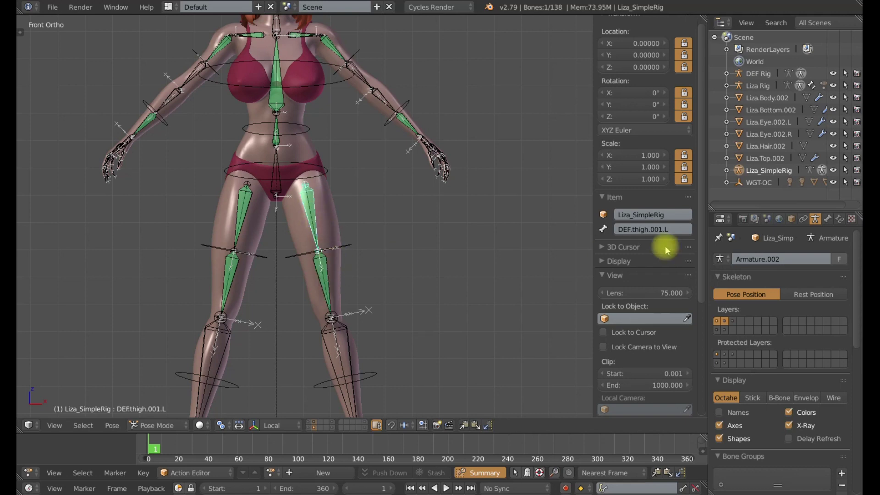
left_click(840, 218)
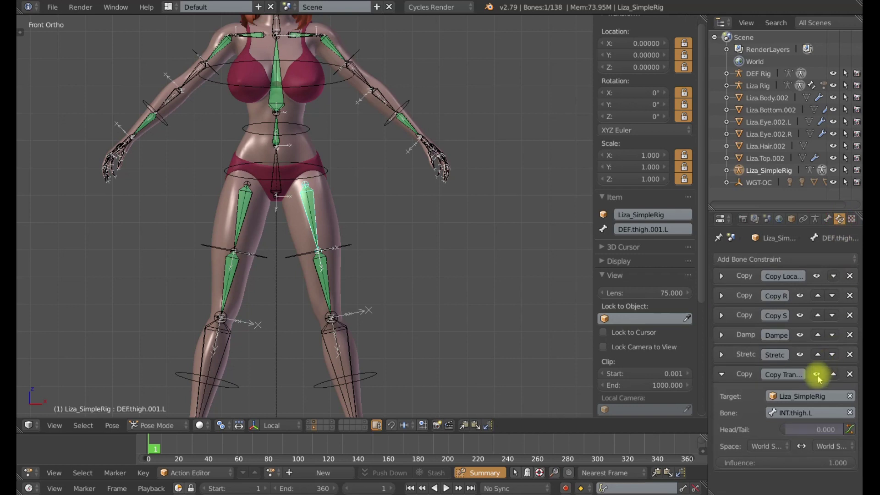
Select INT.thigh.L and rotate it about -46° around its local Y axis
scroll(356, 276, "down", 2)
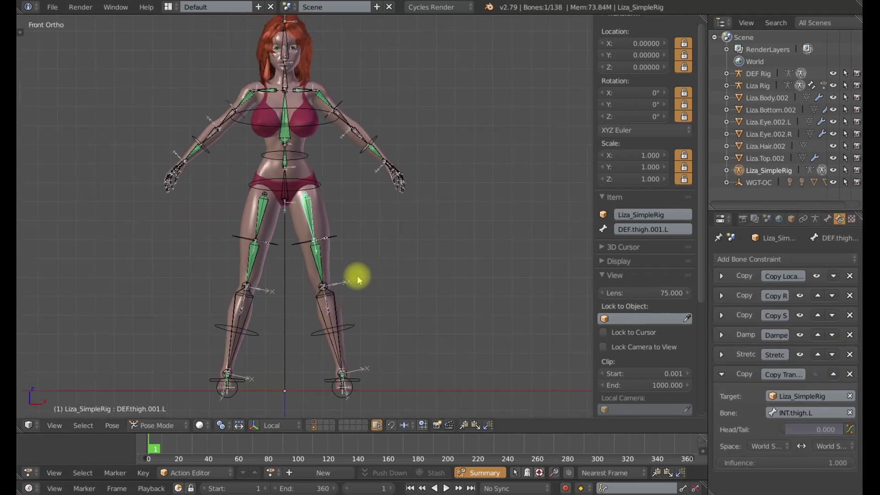
left_click(332, 239)
key("r")
key("y")
key("y")
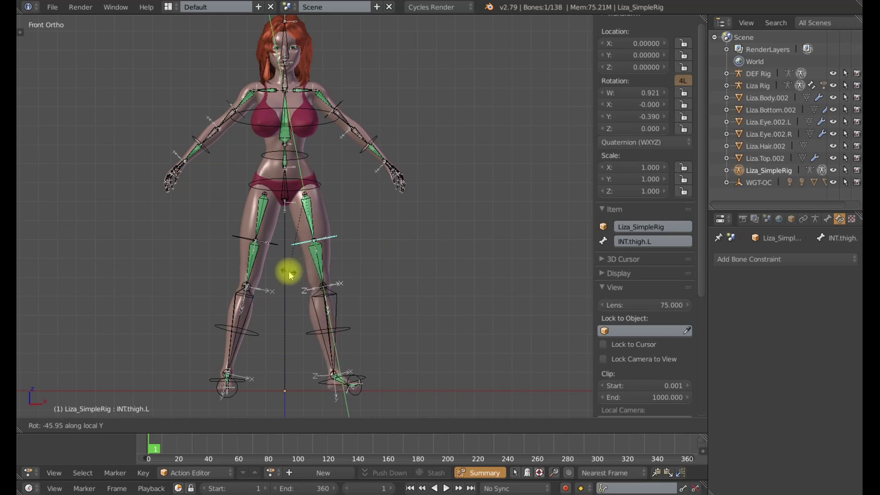
left_click(303, 271)
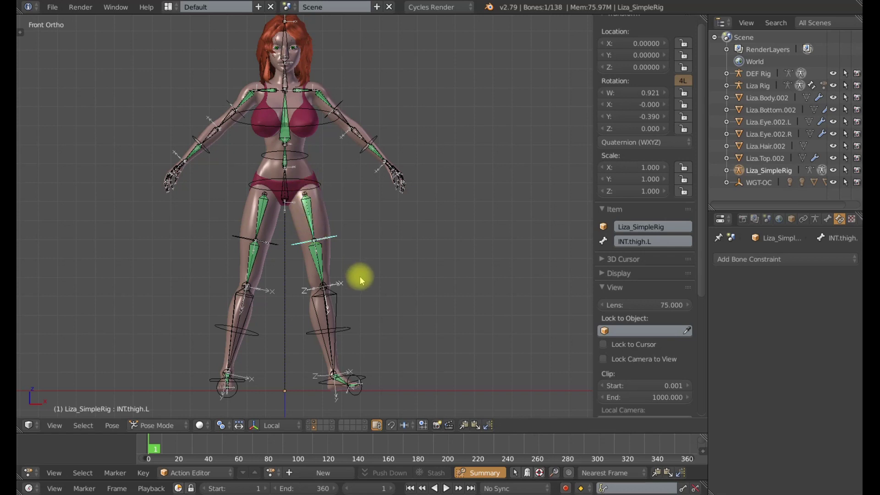
Clear the rotation of INT.thigh.L and rotate it about 7° around its local X axis
key("alt+r")
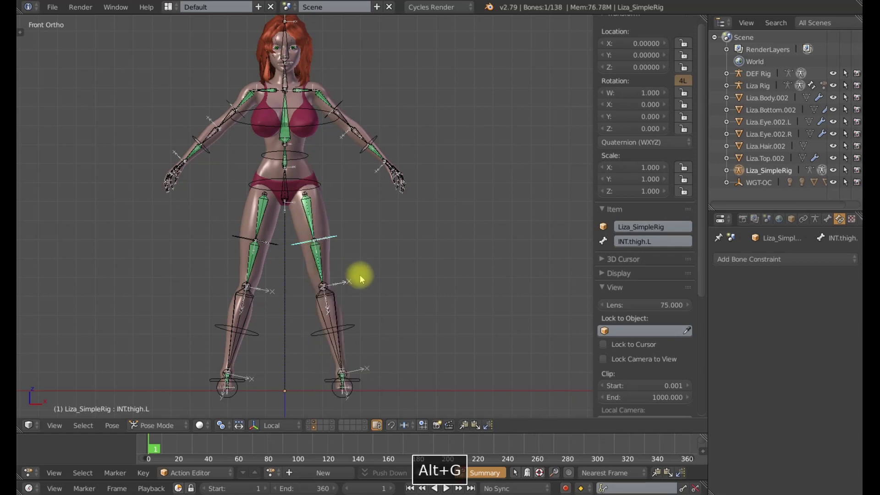
key("r")
key("x")
key("x")
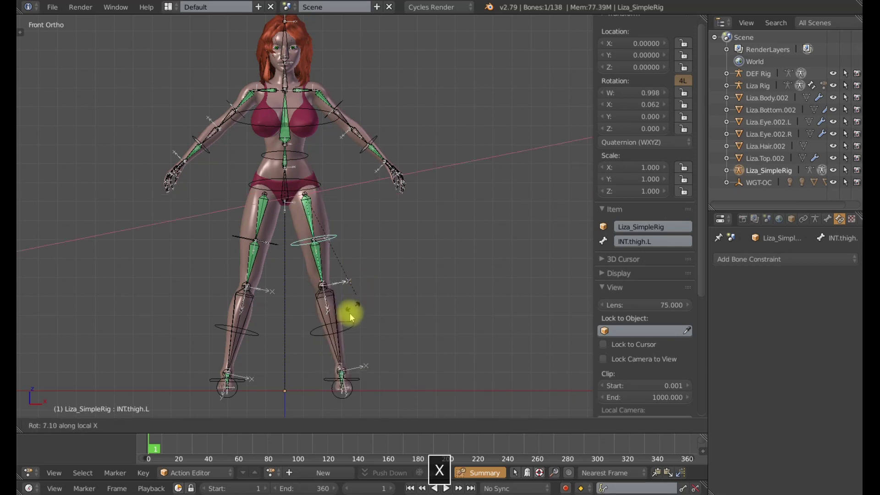
left_click(355, 295)
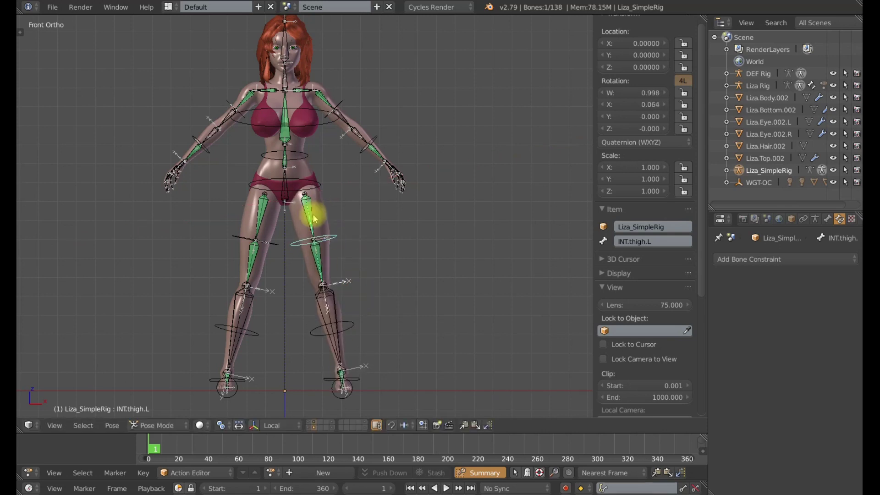
Try further rotations of INT.thigh.L about the X and Z axes
key("r")
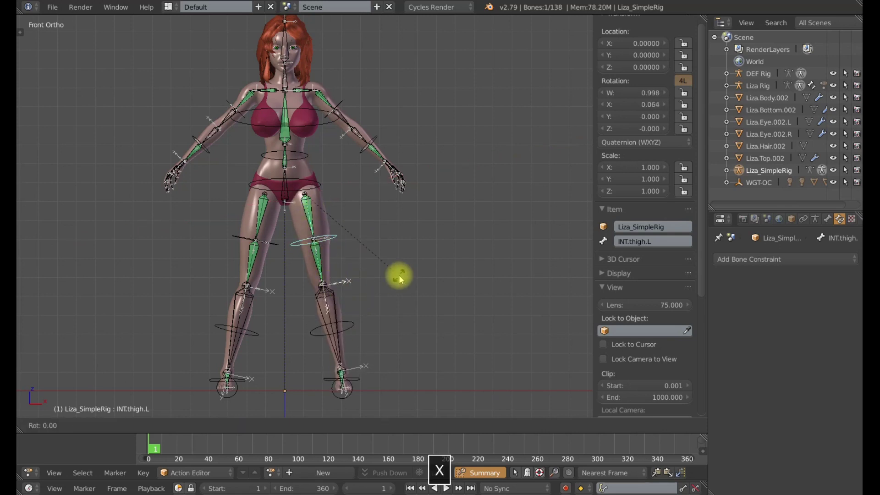
key("x")
key("x")
right_click(360, 248)
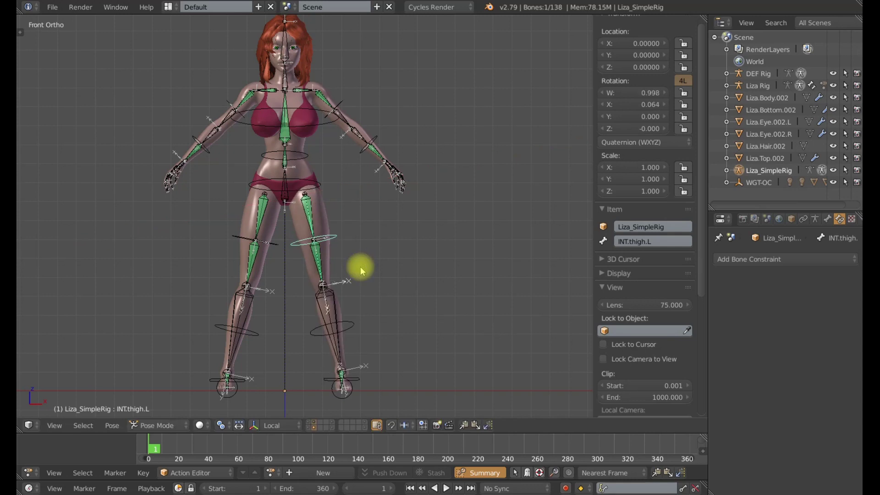
key("r")
key("z")
key("z")
right_click(367, 279)
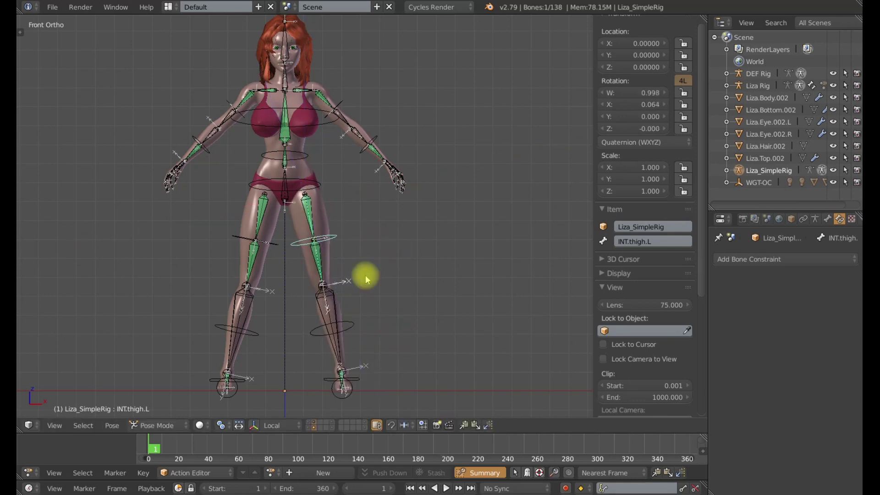
Try twisting INT.thigh.L around its local Y axis by about -62°
key("r")
key("y")
key("y")
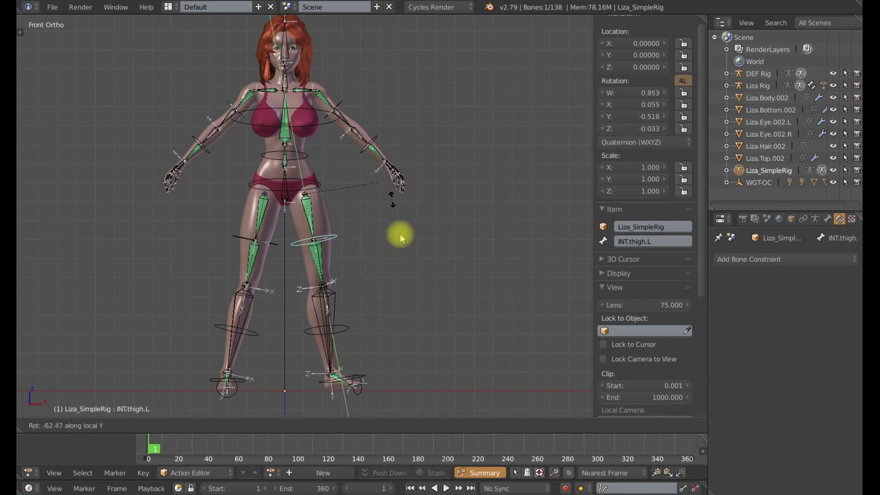
right_click(379, 290)
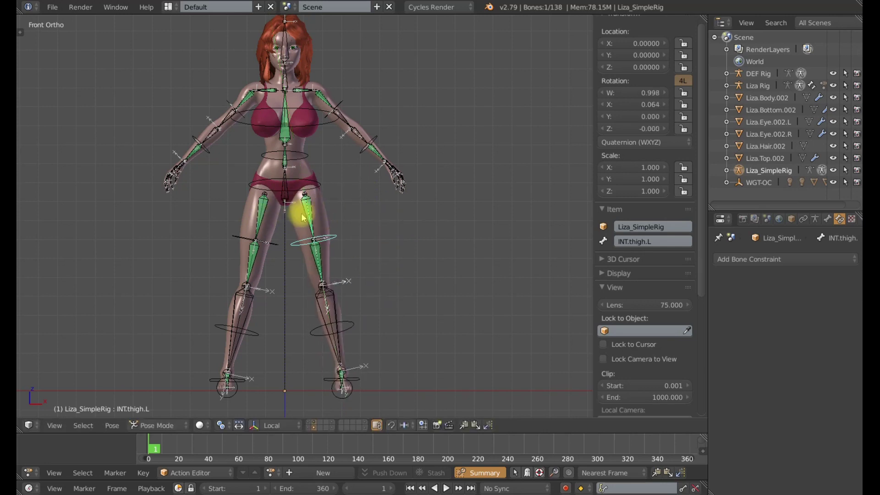
Put the Liza.Body.001 mesh in Weight Paint mode with DEF.thigh.002.L selected and wireframe shading
scroll(338, 253, "up", 2)
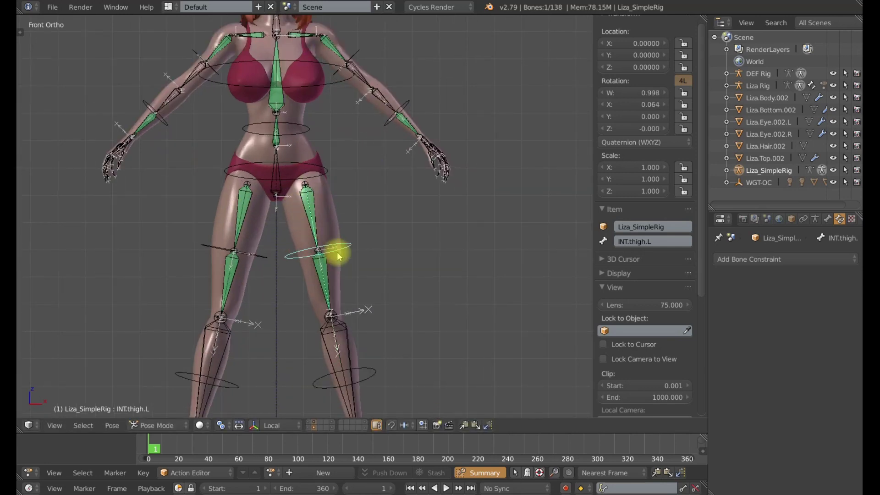
right_click(338, 257)
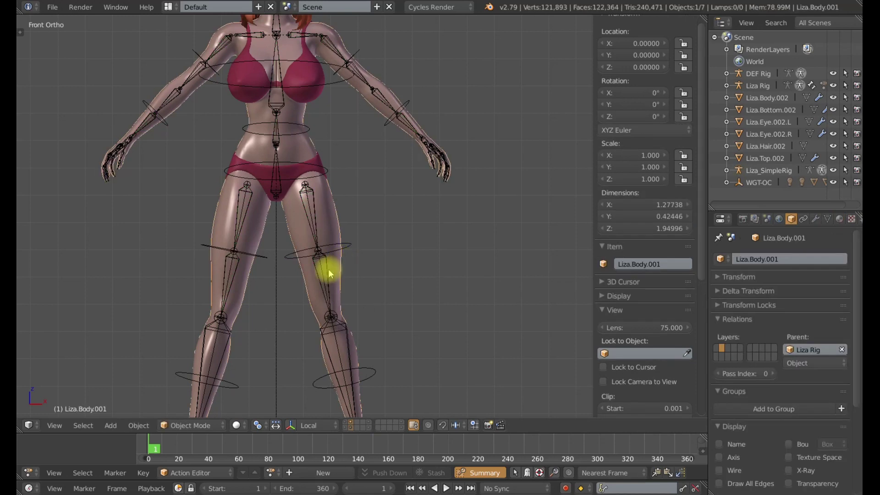
key("ctrl+Tab")
right_click(329, 270)
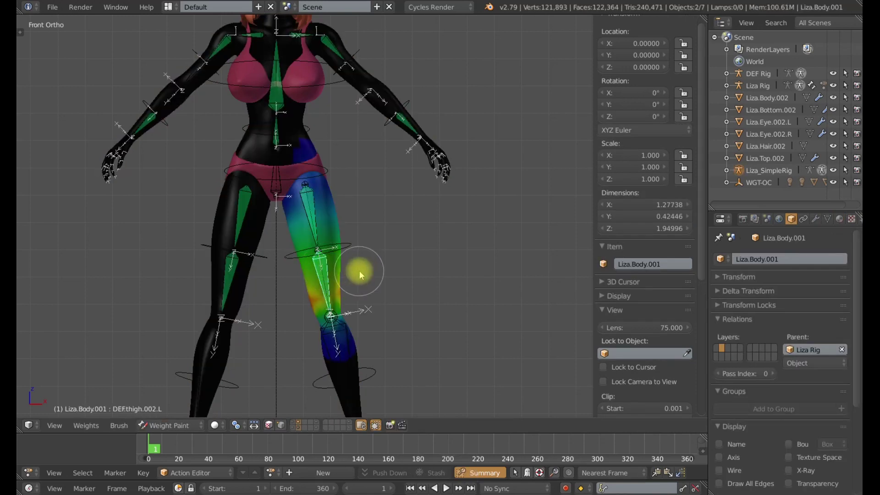
key("z")
middle_click_drag(378, 280, 379, 250, "shift")
scroll(377, 251, "up", 1)
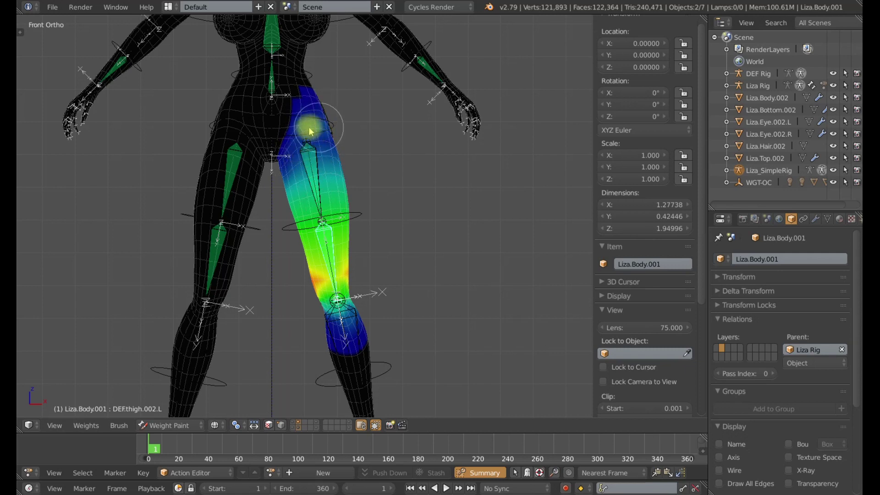
Compare the weights of DEF.thigh.001.L and DEF.thigh.002.L, and add the INT.thigh.L control to the selection
right_click(317, 156)
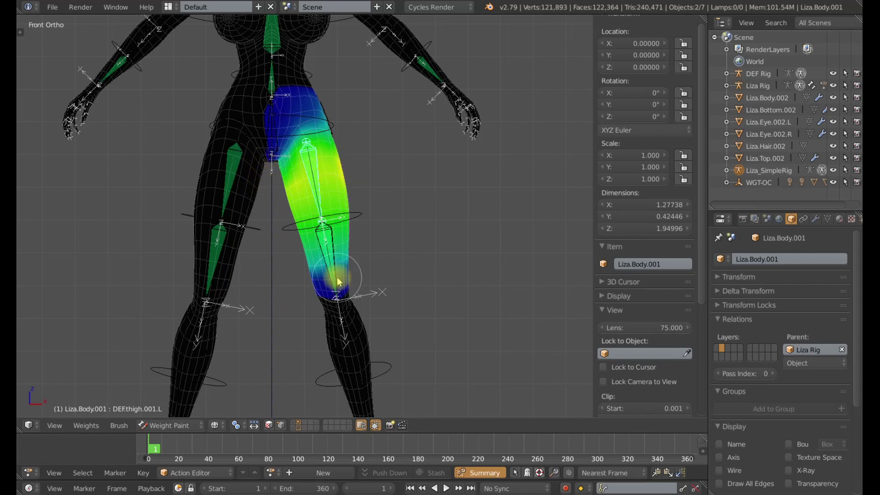
right_click(333, 241)
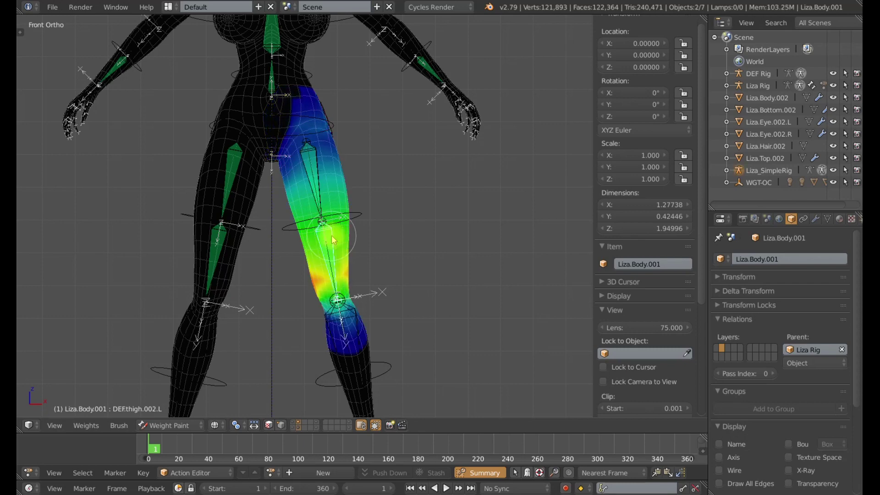
right_click(354, 216, "shift")
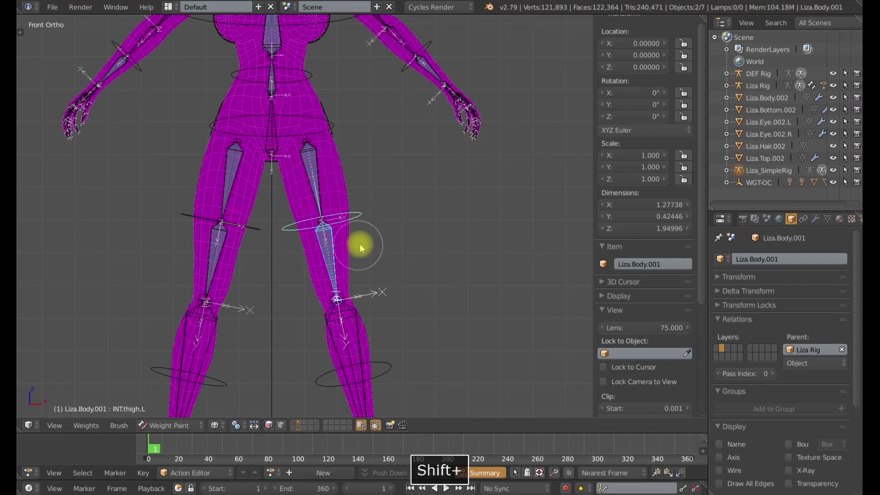
Try twisting INT.thigh.L around its local Y axis while the weights of DEF.thigh.002.L are shown
right_click(356, 219)
right_click(334, 245, "shift")
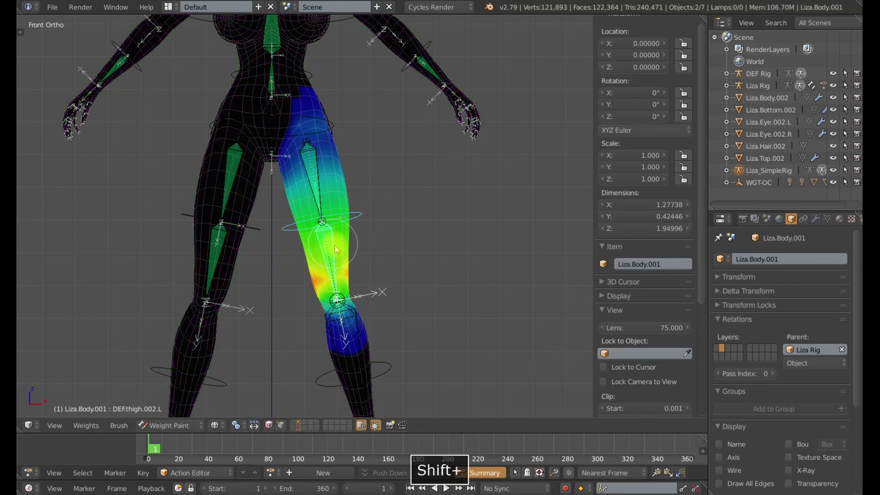
key("r")
key("y")
key("y")
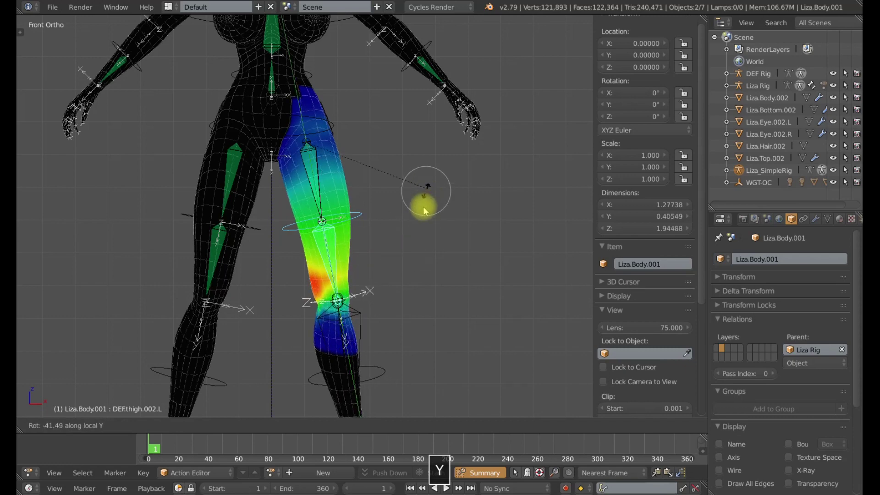
left_click_drag(413, 189, 384, 266)
right_click(377, 266)
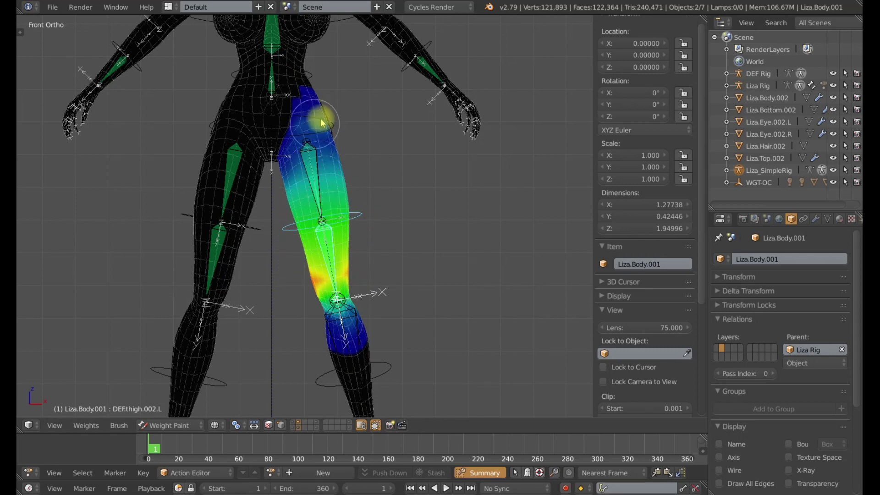
Return the body mesh to Object Mode with solid shading and select DEF.thigh.002.L of Liza_SimpleRig in Pose Mode
mouse_move(307, 159)
left_mouse_down()
mouse_move(299, 170)
mouse_move(313, 194)
left_mouse_up()
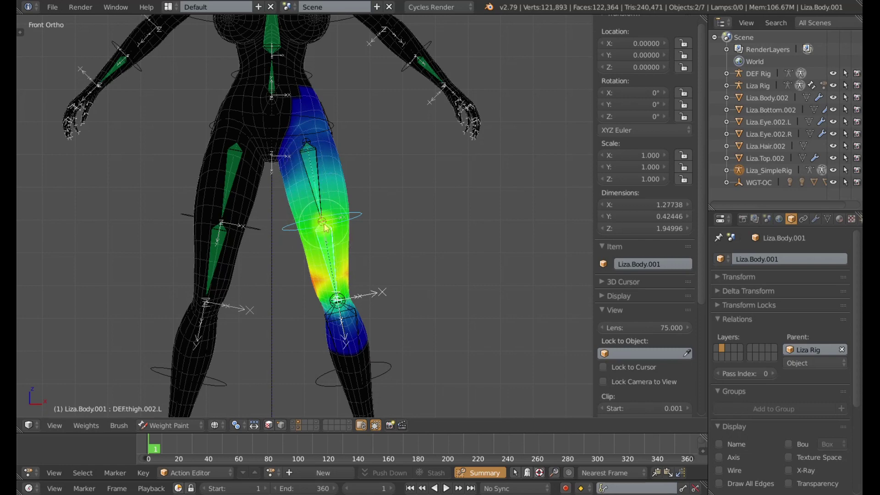
key("ctrl+Tab")
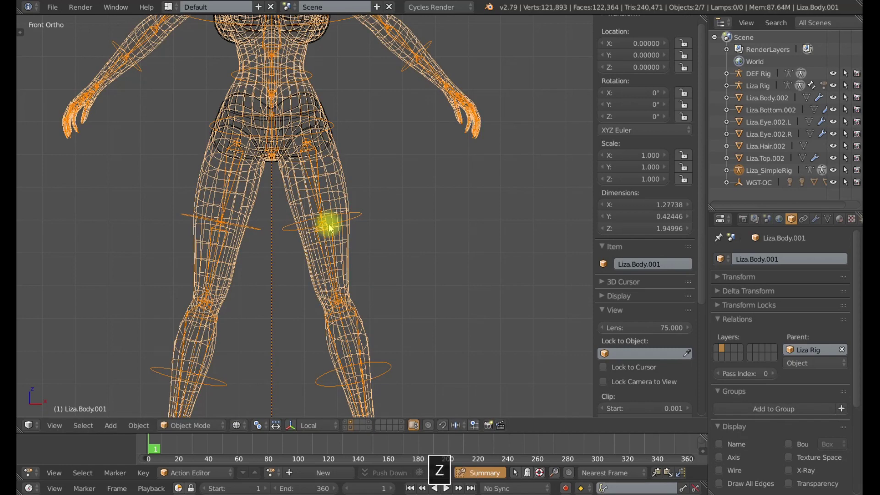
key("z")
right_click(324, 193)
key("ctrl+Tab")
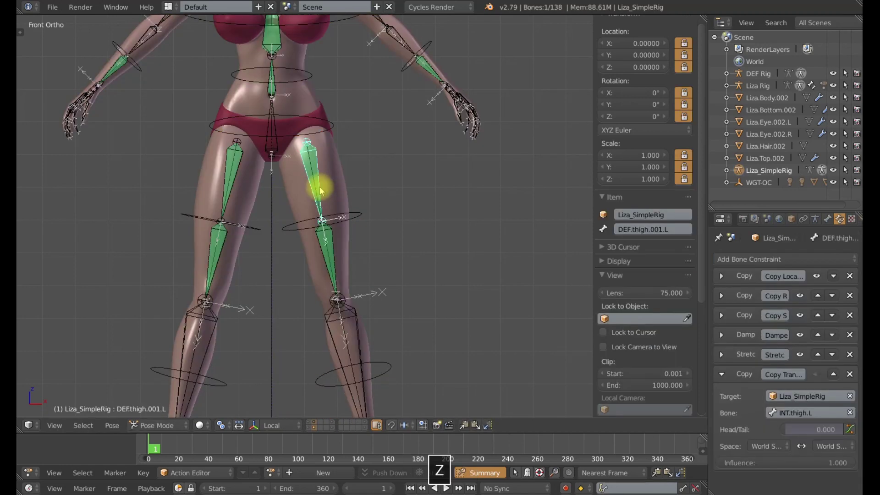
right_click(331, 240)
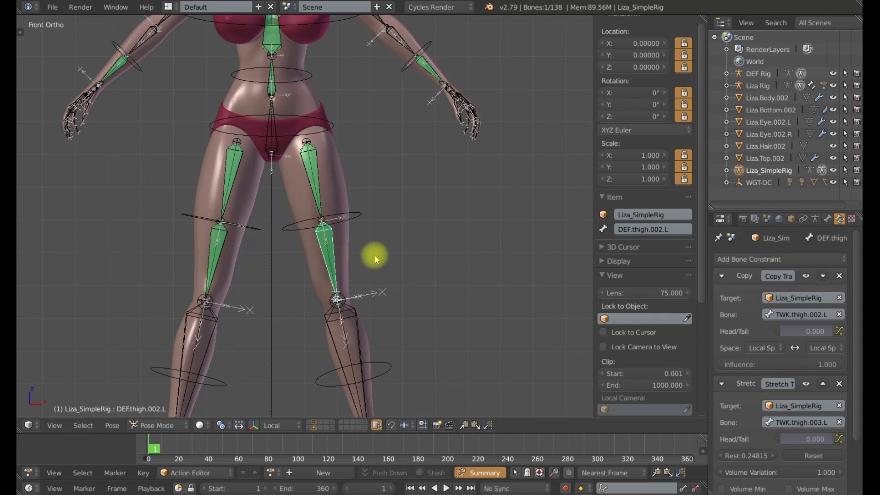
Switch the visible scene layers from Liza_SimpleRig to DEF Rig and select its INT.thigh bone
left_click(354, 430)
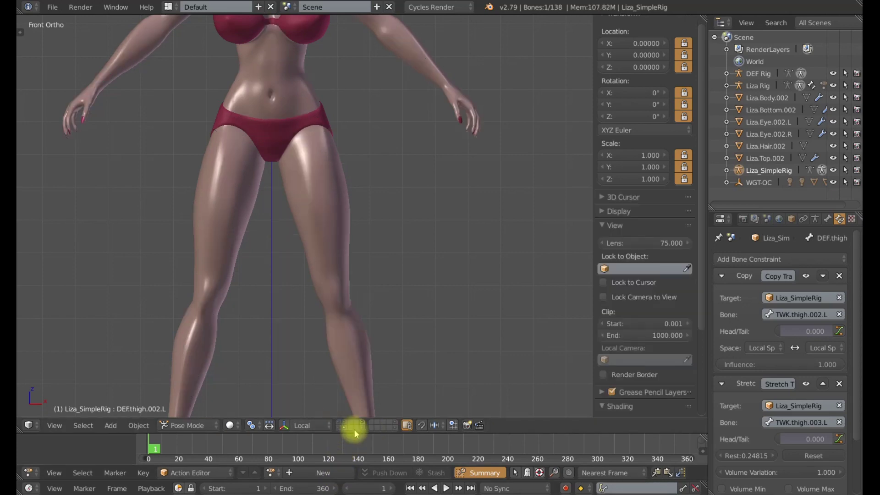
left_click(362, 426, "shift")
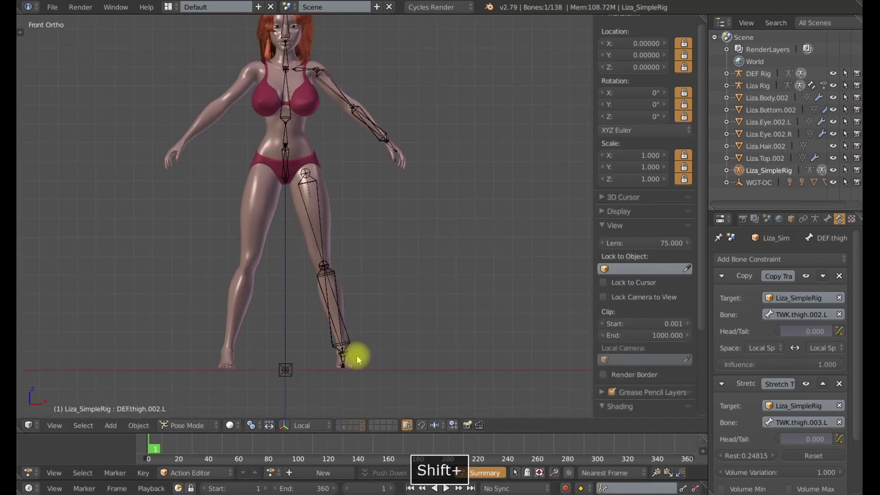
right_click(321, 226)
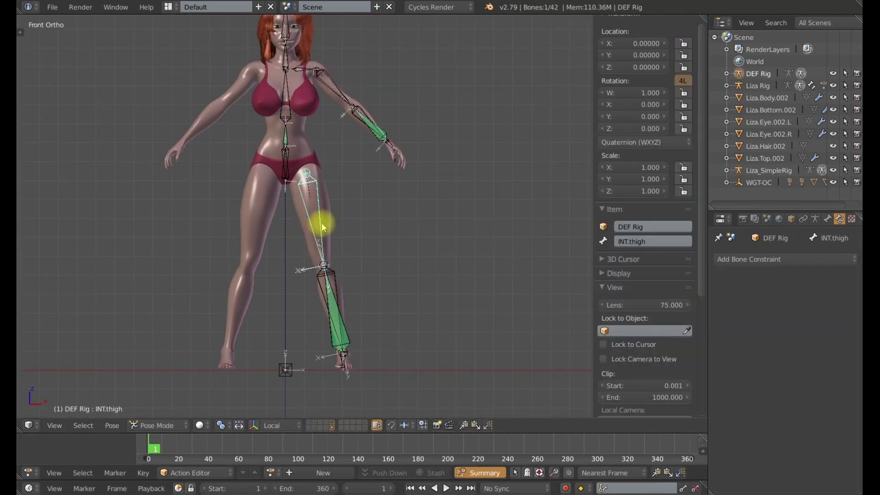
Inspect the MCH.forearm, INT.upper_arm and INT.forearm bones of DEF Rig and their constraints
right_click(376, 128)
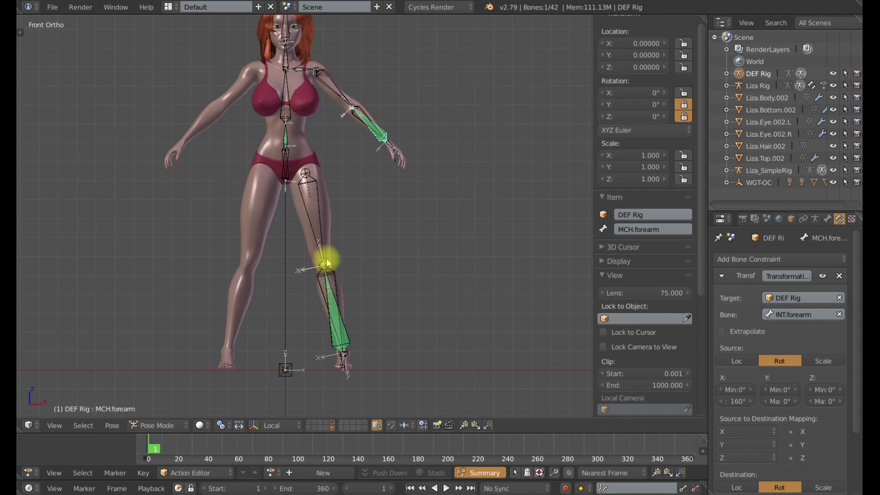
right_click(341, 93)
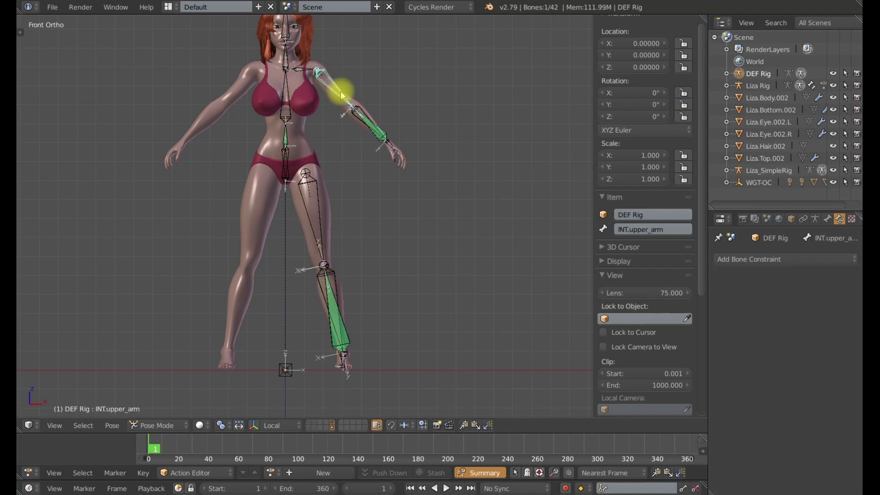
right_click(360, 107)
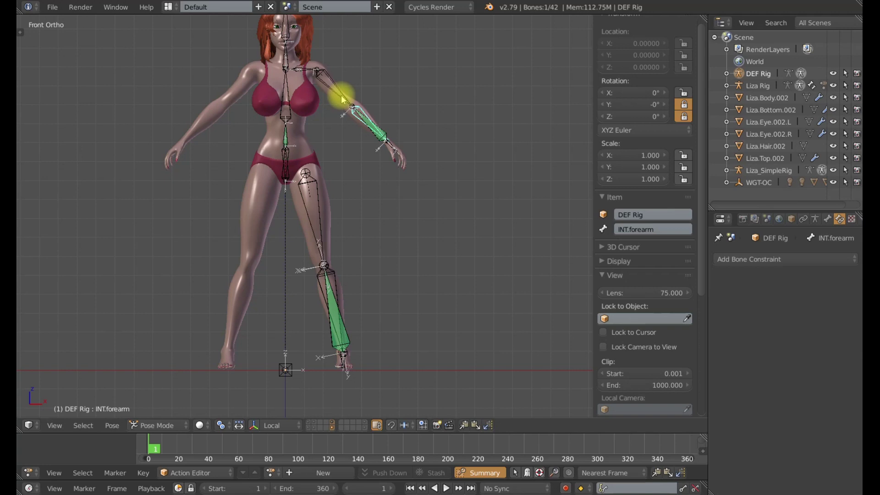
Duplicate the INT.thigh bone in place in Edit Mode and subdivide the copy into two bones
right_click(321, 203)
key("Tab")
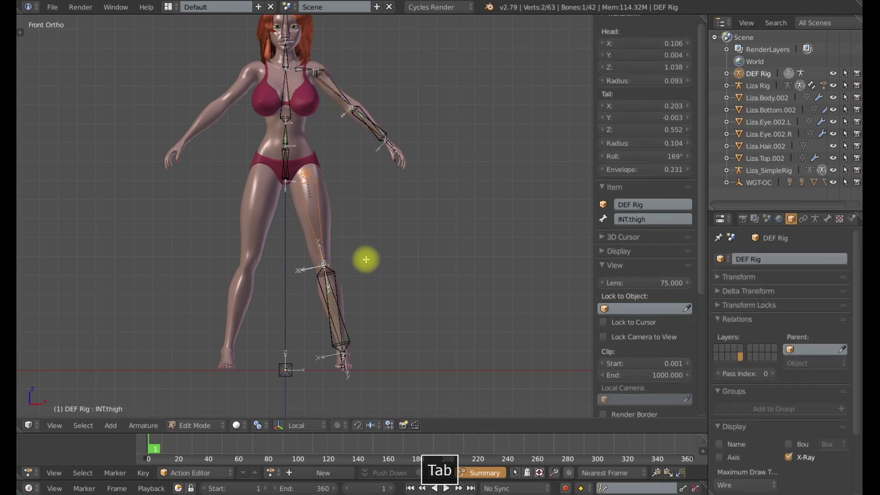
scroll(365, 257, "up", 1)
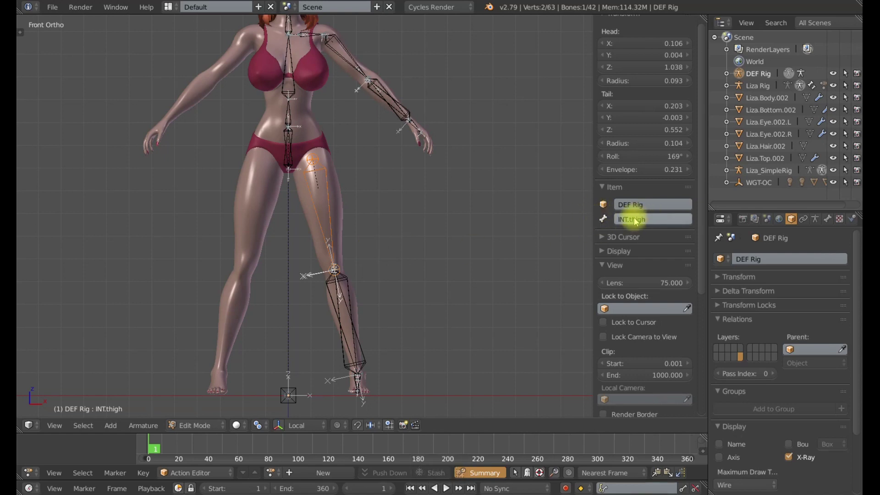
key("shift+d")
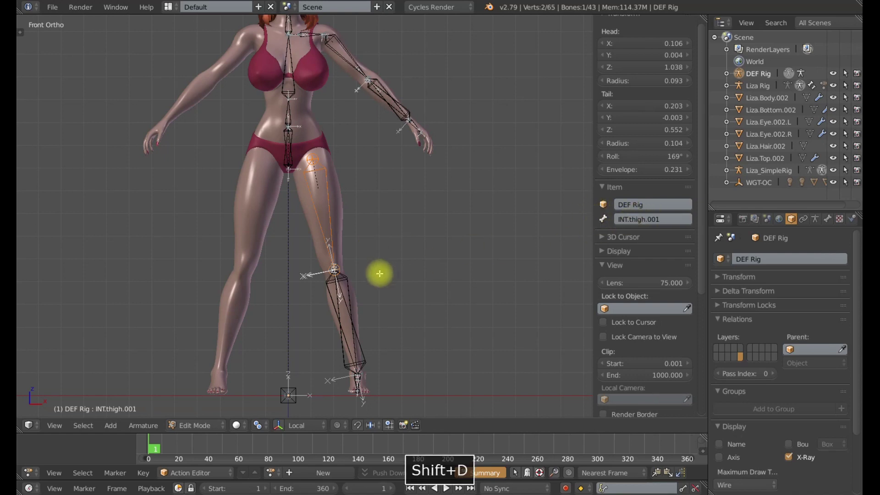
key("w")
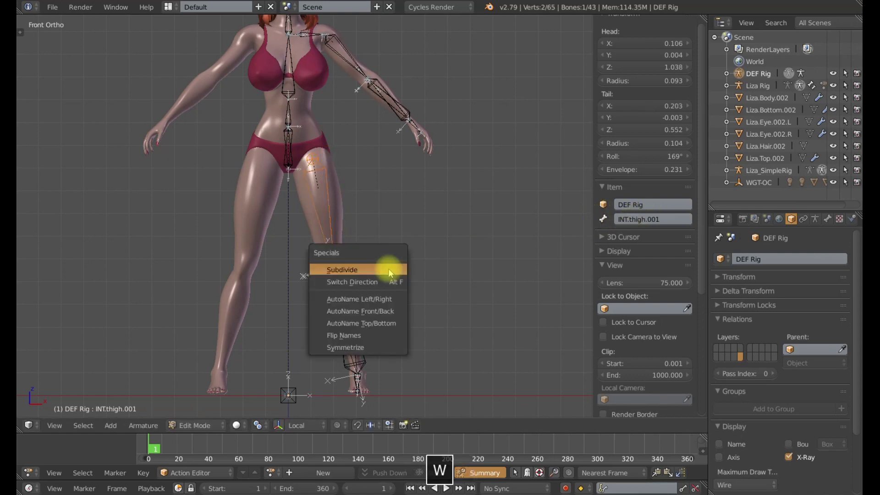
left_click(389, 270)
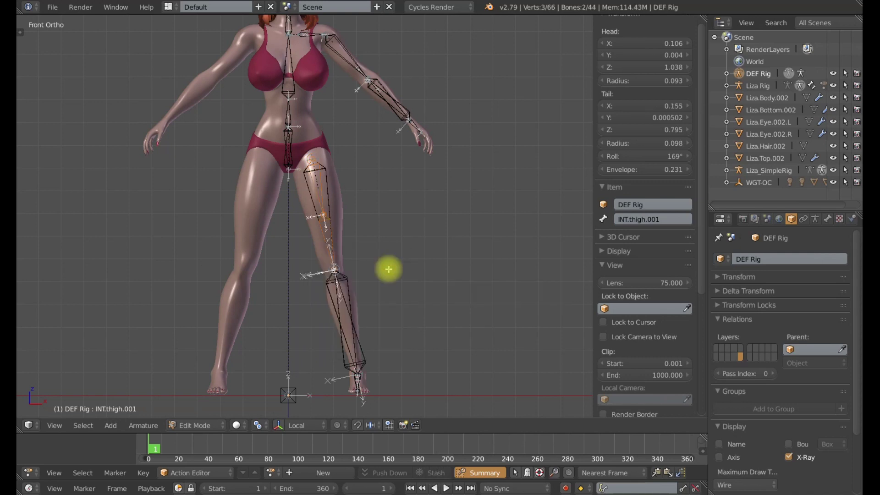
Rename the upper half of the subdivided thigh bone to DEF.thigh.001
scroll(388, 269, "up", 2)
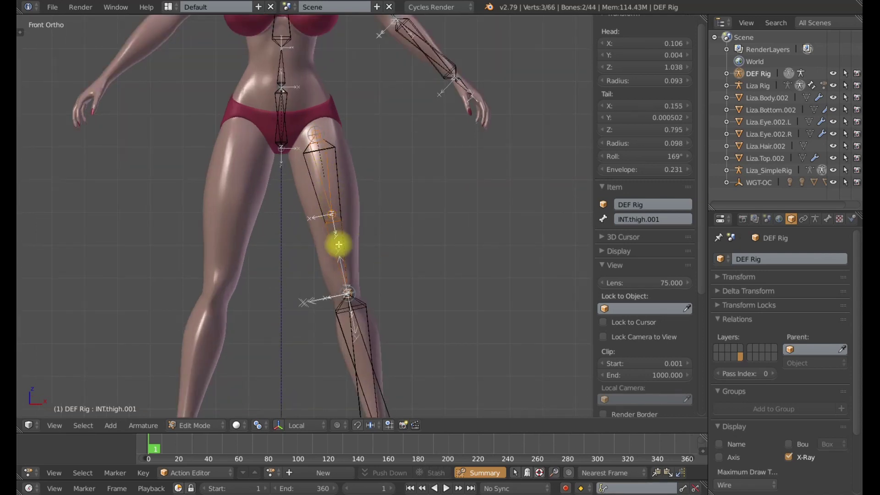
right_click(327, 186)
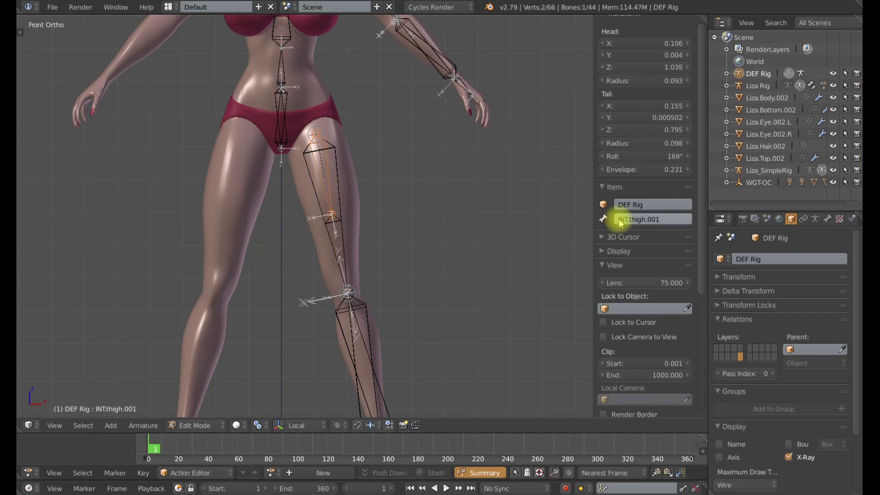
left_click(676, 223)
type("DEF.thigh.001")
key("Return")
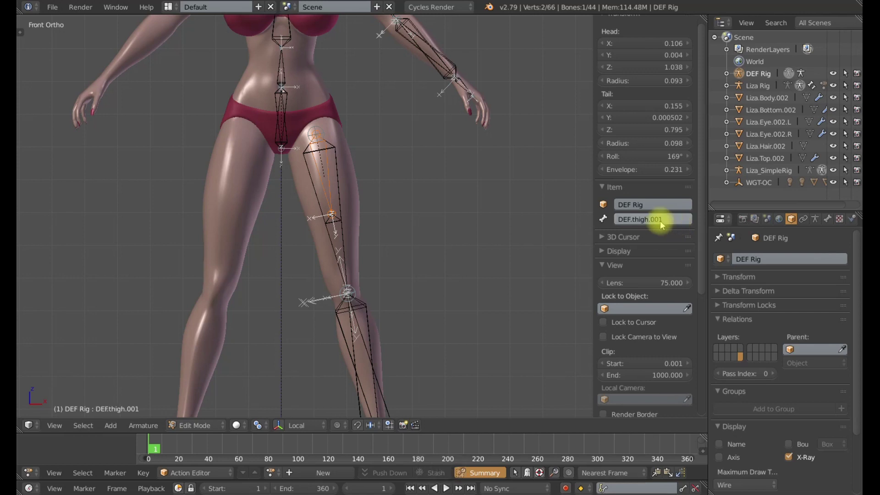
Rename the lower half of the subdivided thigh bone to DEF.thigh.002, reusing the upper bone's copied name
key("ctrl+c")
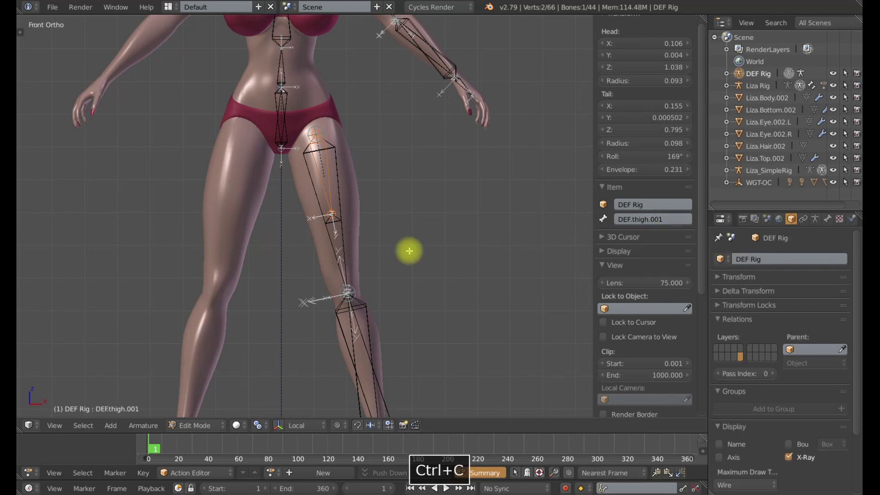
key("e")
left_click(334, 229)
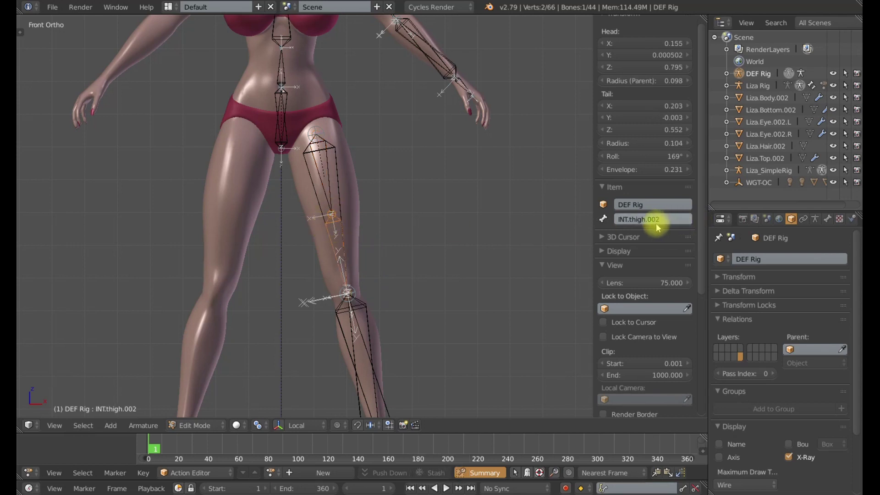
key("ctrl+v")
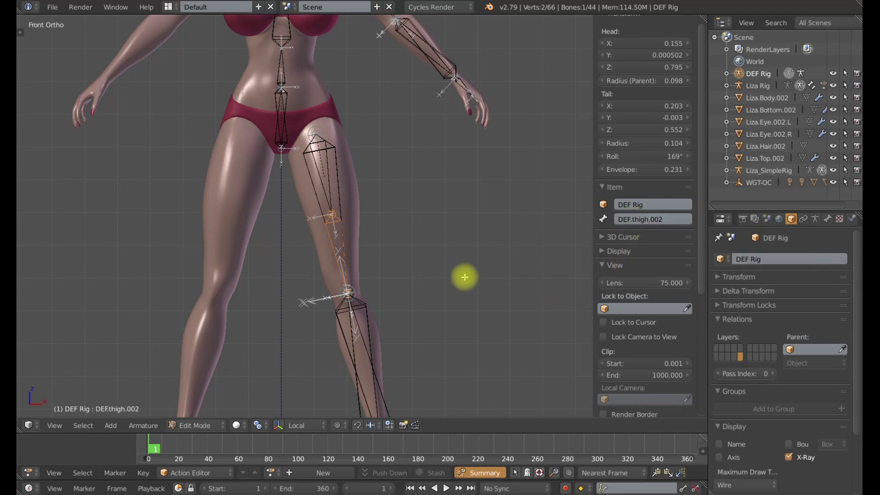
Parent DEF.thigh.002 to INT.thigh with Keep Offset
scroll(464, 277, "up", 3)
right_click(367, 202, "shift")
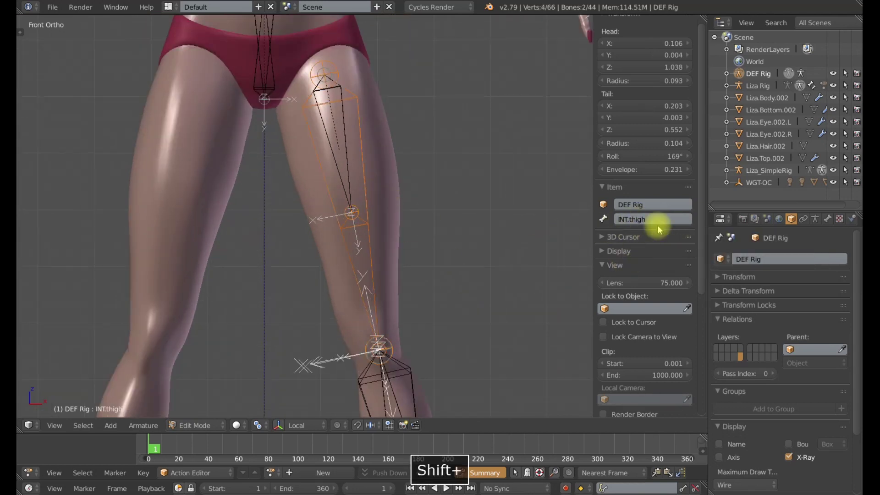
key("ctrl+p")
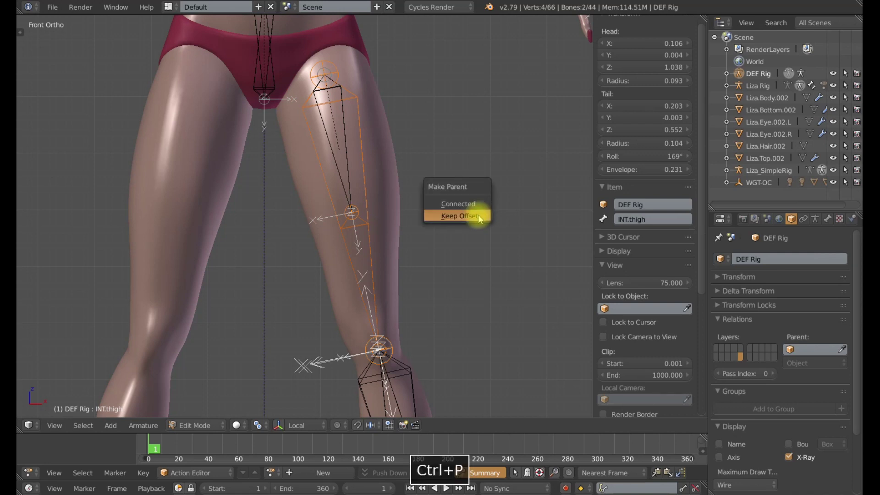
left_click(477, 216)
Select DEF.thigh.001 and switch the armature display to the first bone layer of the second row
scroll(377, 173, "down", 3)
right_click(332, 175)
middle_click_drag(348, 177, 367, 210, "shift")
scroll(369, 201, "up", 2)
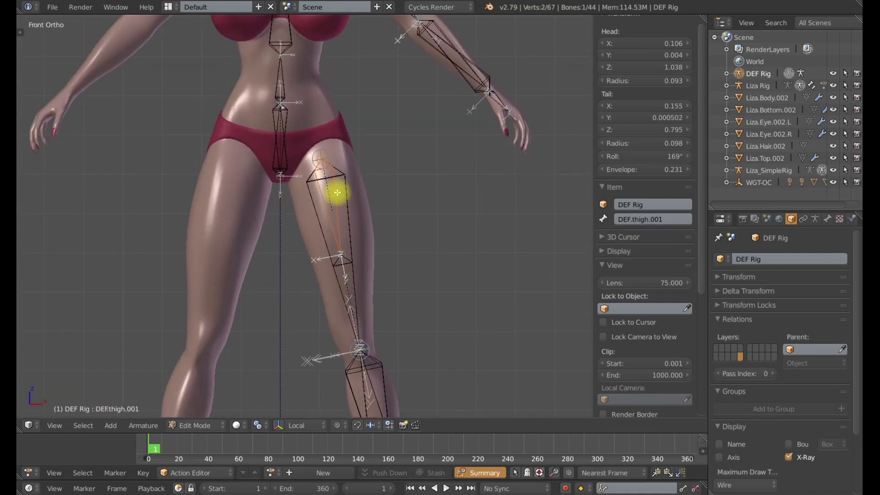
scroll(321, 203, "down", 1)
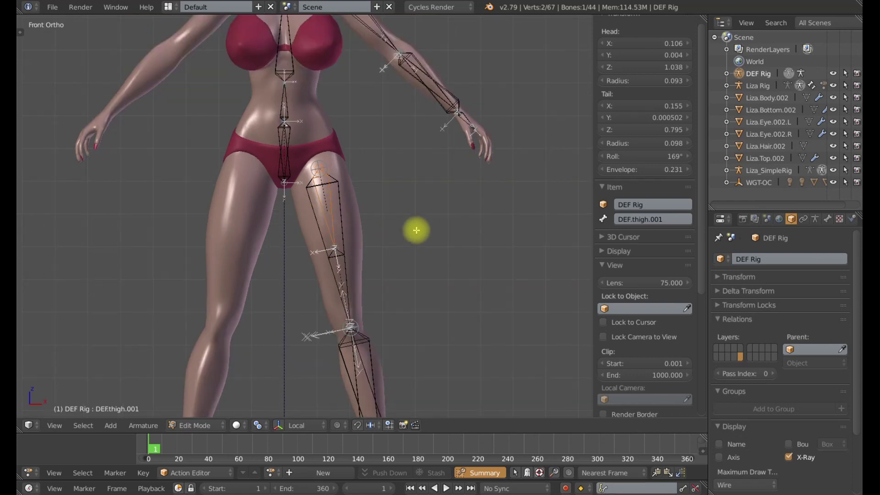
left_click(815, 219)
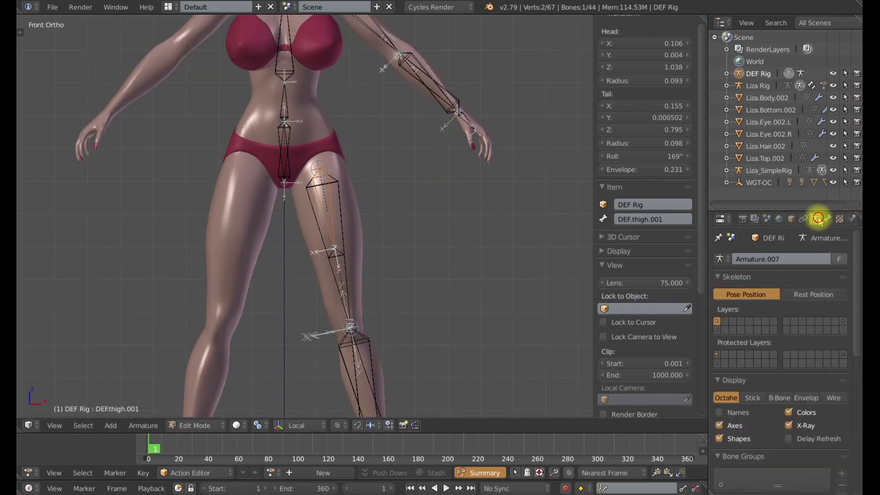
left_click(718, 329)
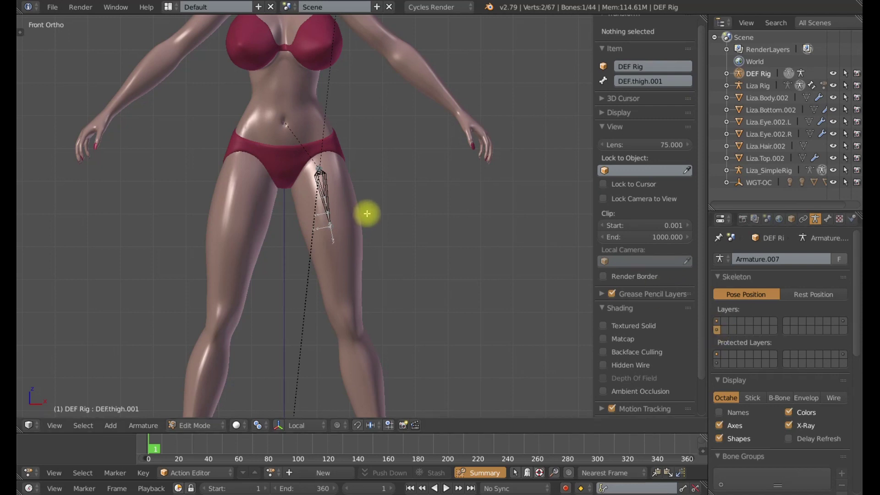
Examine the MCH.leg.socket and MCH.leg.parent bones at the hip, and check the bone constraints of MCH.leg.parent in Pose Mode
scroll(367, 213, "up", 2)
middle_click_drag(369, 208, 363, 229, "shift")
scroll(350, 208, "up", 1)
right_click(333, 178)
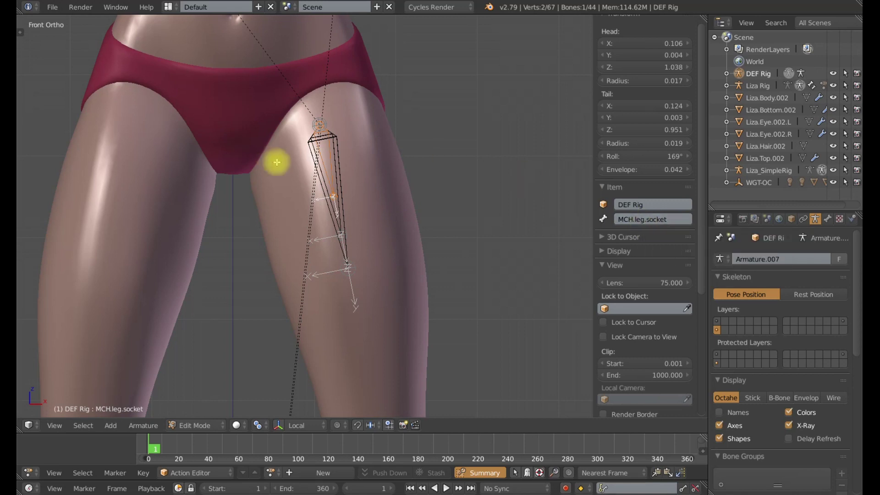
right_click(336, 172)
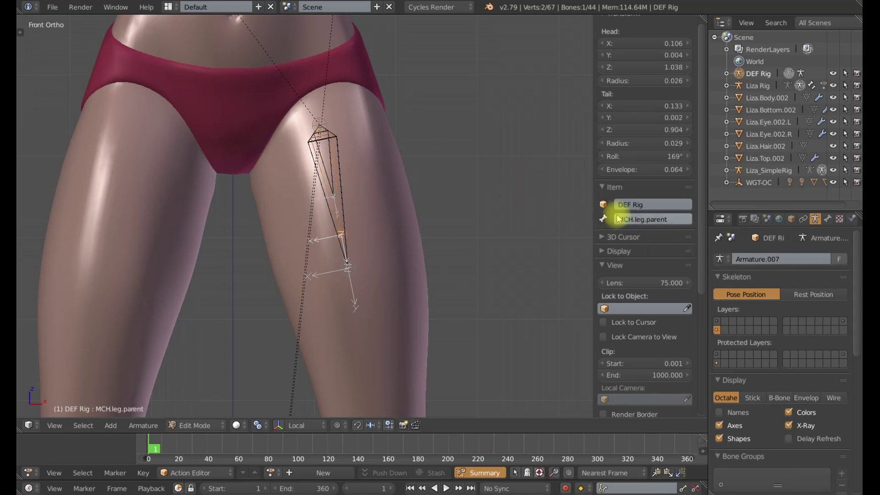
key("Tab")
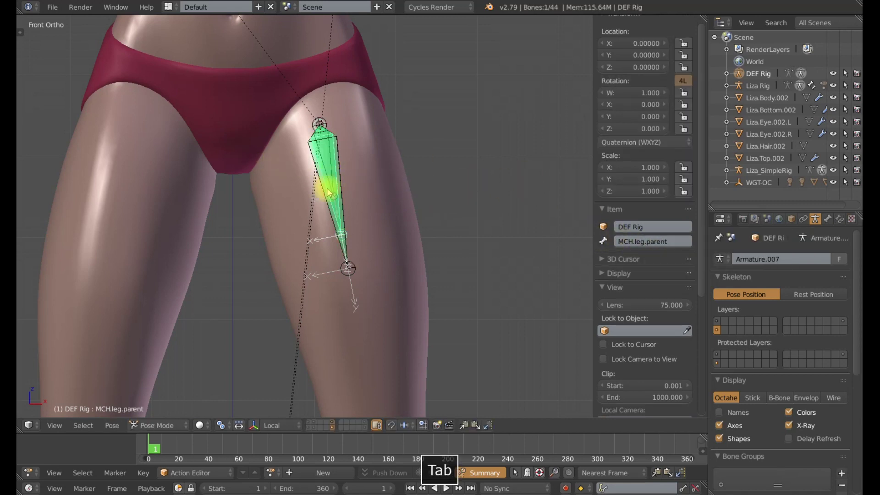
scroll(338, 181, "down", 3)
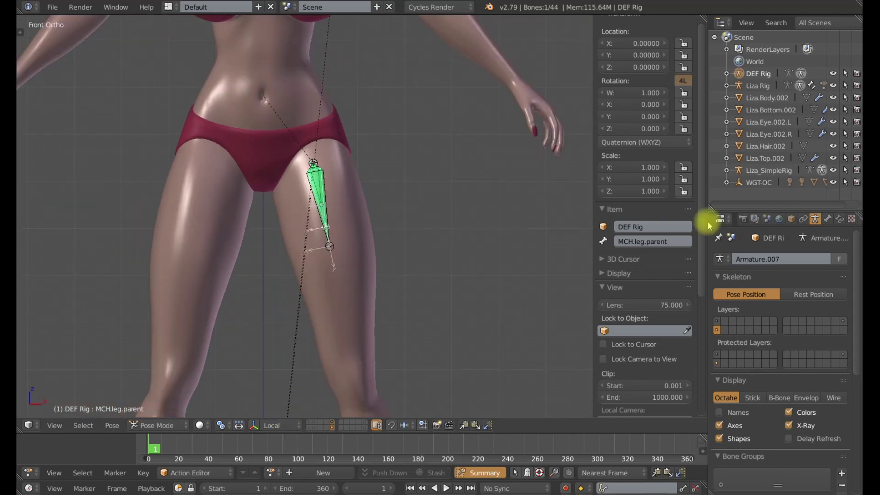
left_click(840, 219)
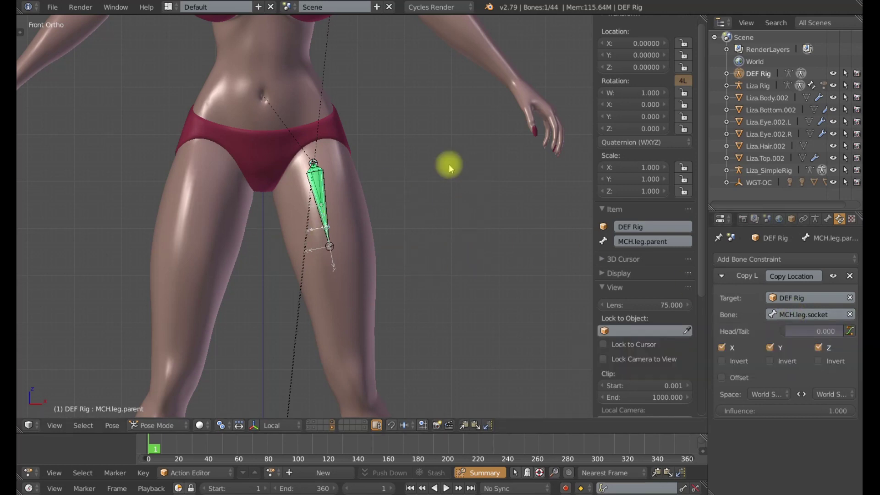
Examine the Copy Location and Copy Rotation constraints of MCH.thigh.001 and their target bone
scroll(363, 231, "up", 2)
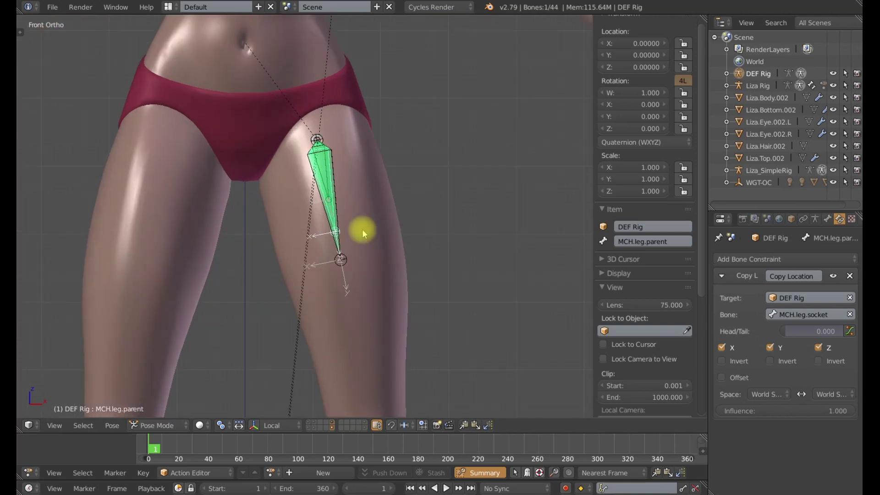
right_click(338, 250)
left_click(721, 275)
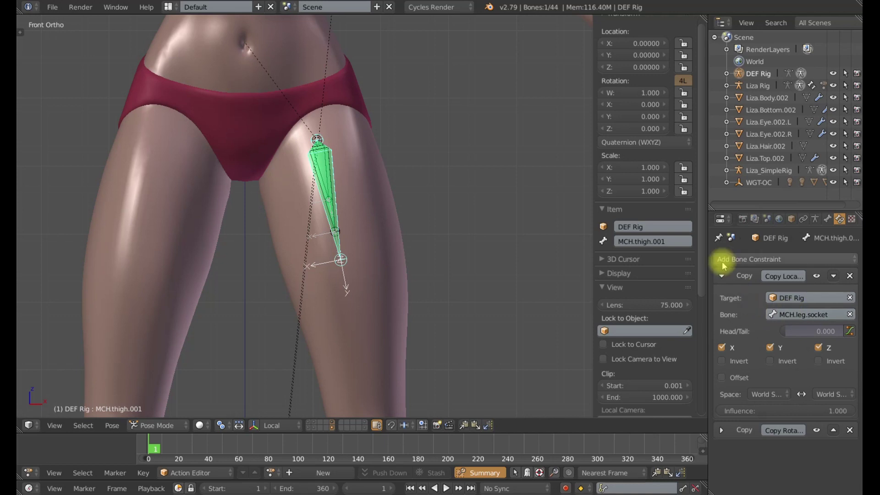
left_click(722, 275)
left_click(721, 295)
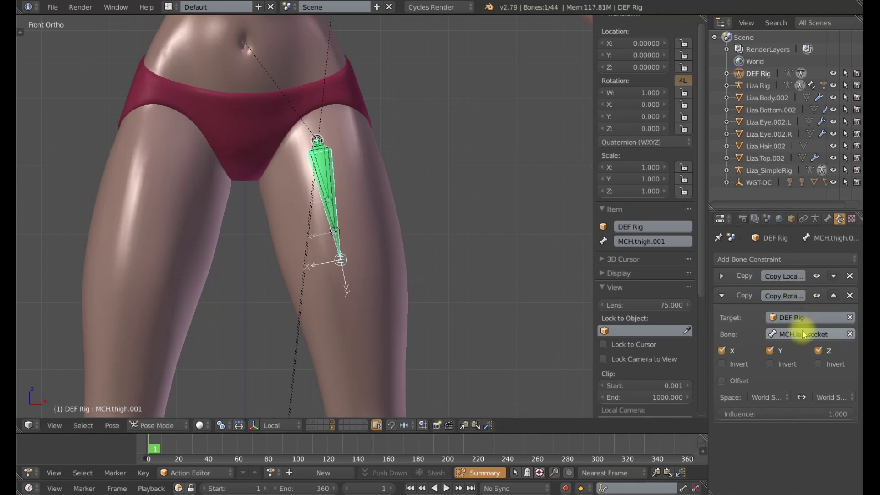
scroll(433, 237, "down", 2)
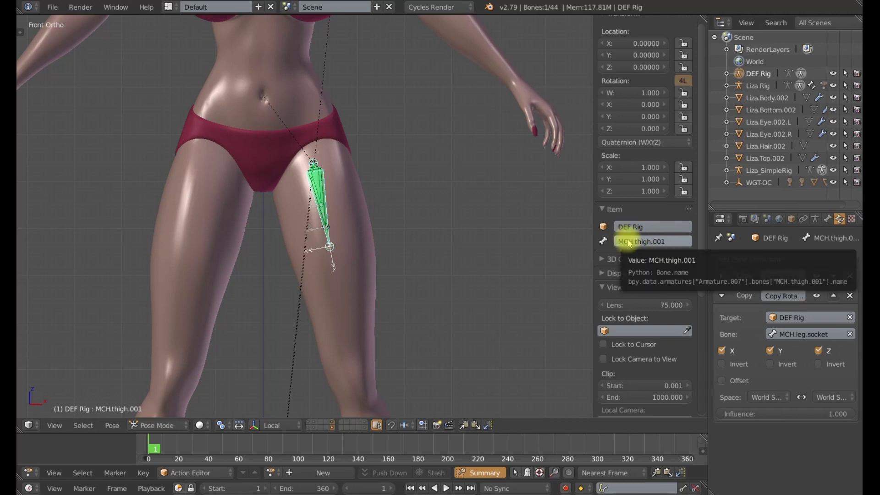
Show the first bone layer as well and, in Edit Mode, parent DEF.thigh.001 to MCH.thigh.001 with Keep Offset
left_click(816, 220)
left_click(718, 320, "shift")
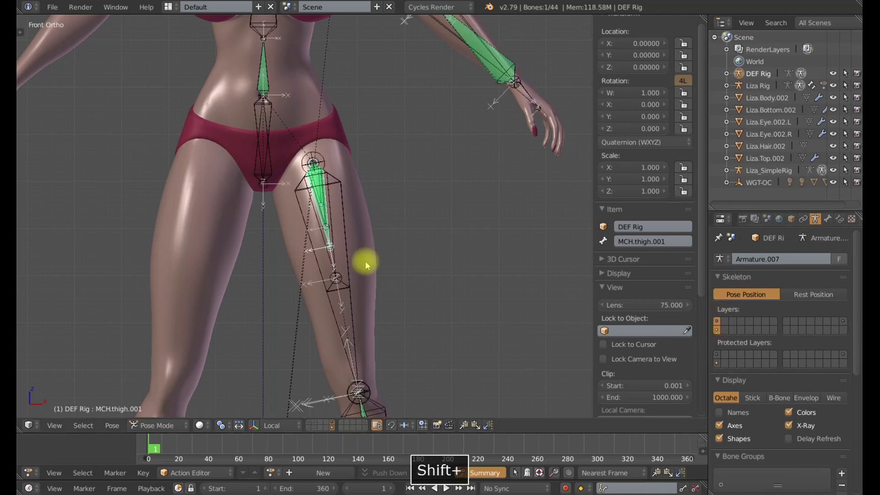
scroll(368, 258, "up", 2)
key("Tab")
scroll(381, 257, "up", 1, "shift")
scroll(376, 263, "up", 2)
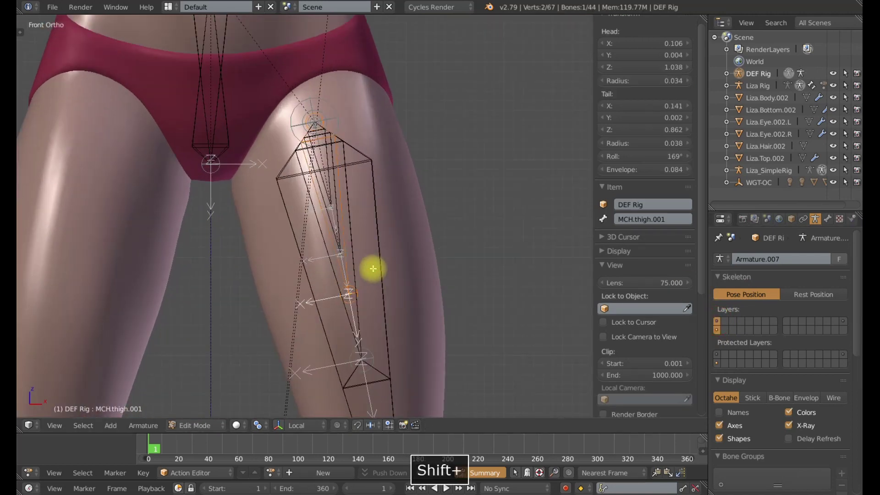
right_click(356, 253)
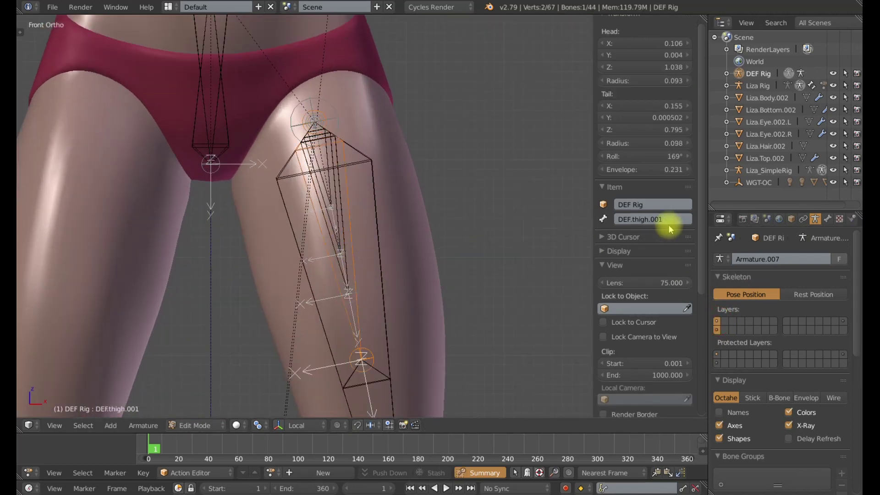
right_click(345, 269, "shift")
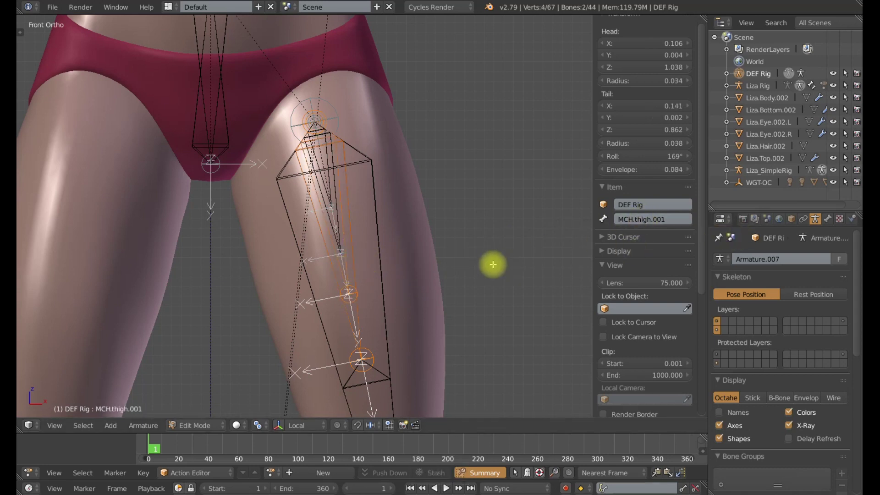
key("ctrl+p")
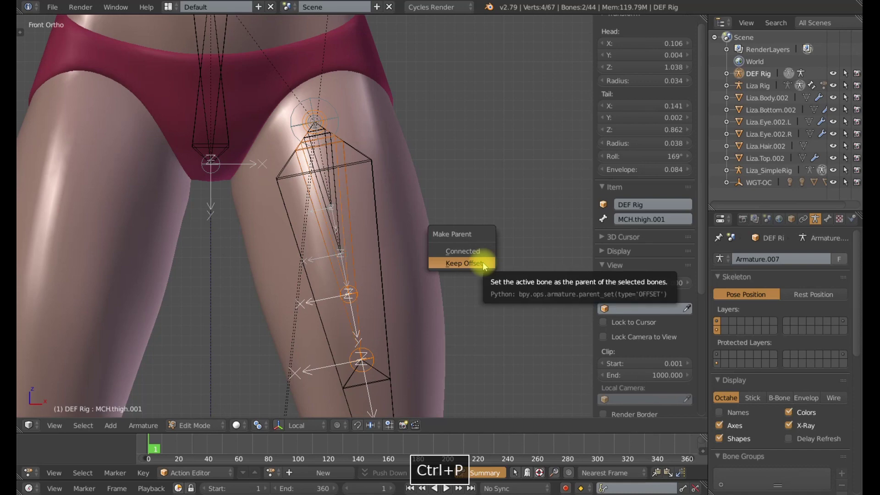
left_click(483, 263)
scroll(477, 269, "down", 3)
key("Tab")
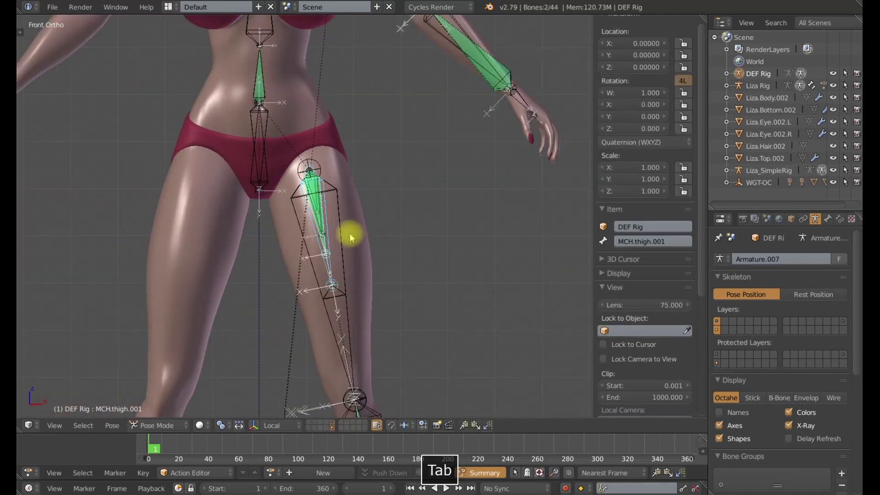
Test the thigh setup in Pose Mode by rotating INT.thigh outward and freely with trackball rotation, and clear its rotation
right_click(343, 237)
scroll(350, 249, "down", 3)
scroll(362, 257, "down", 1, "shift")
scroll(373, 266, "up", 2)
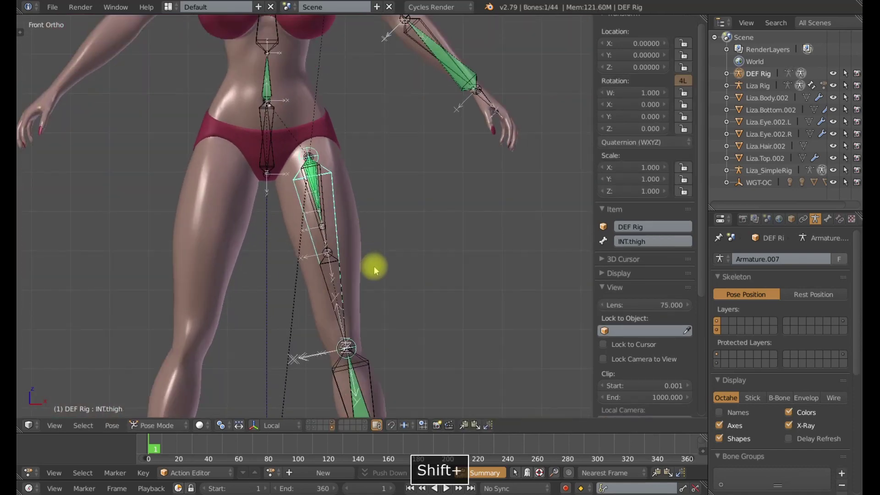
key("r")
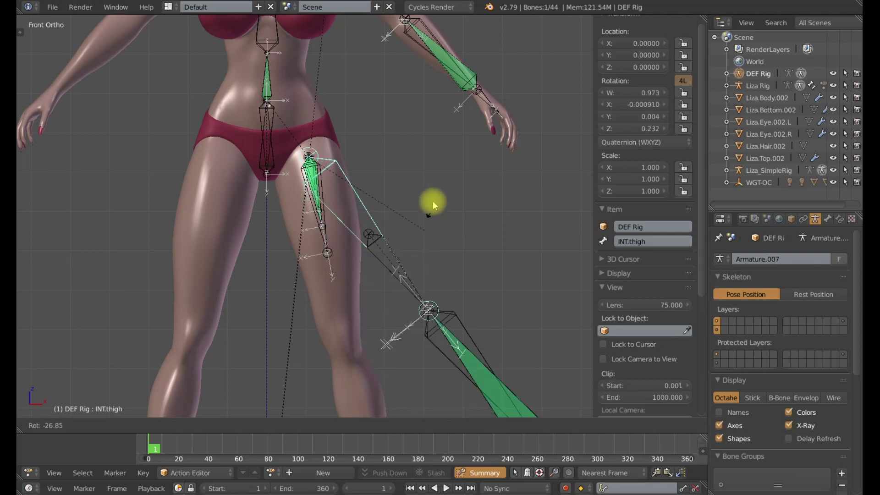
left_click(434, 198)
key("r")
key("r")
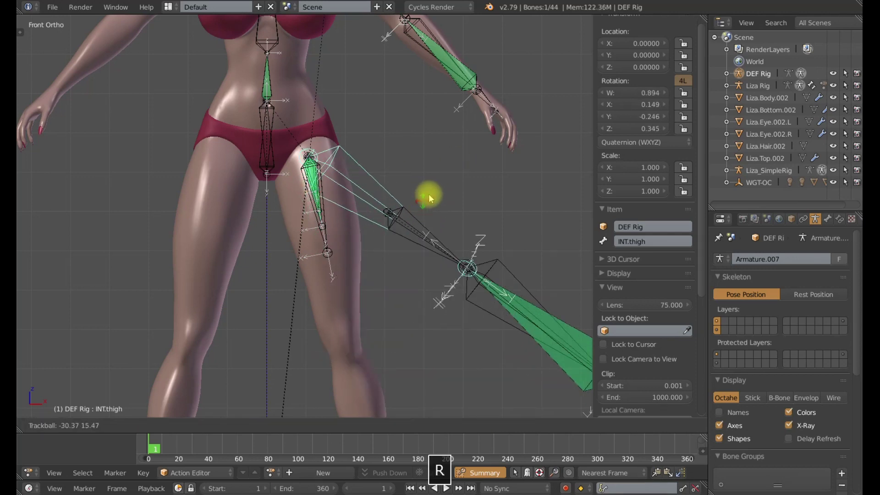
left_click(426, 210)
key("r")
key("r")
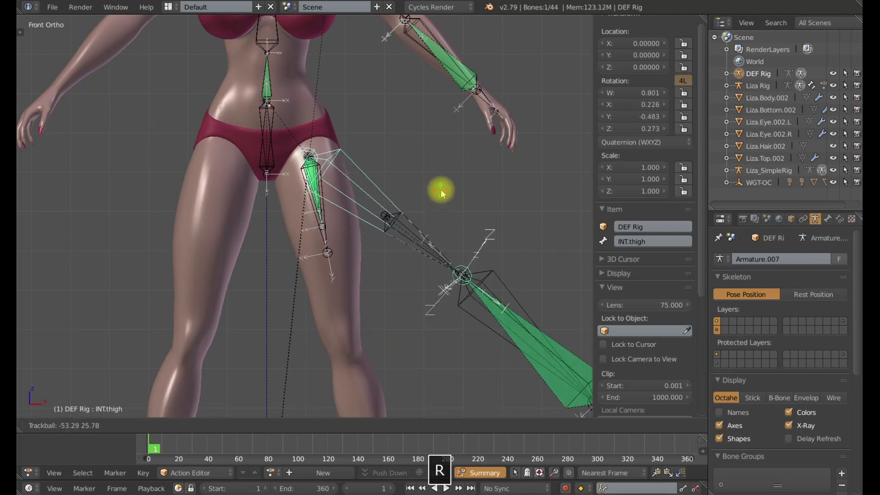
left_click(383, 248)
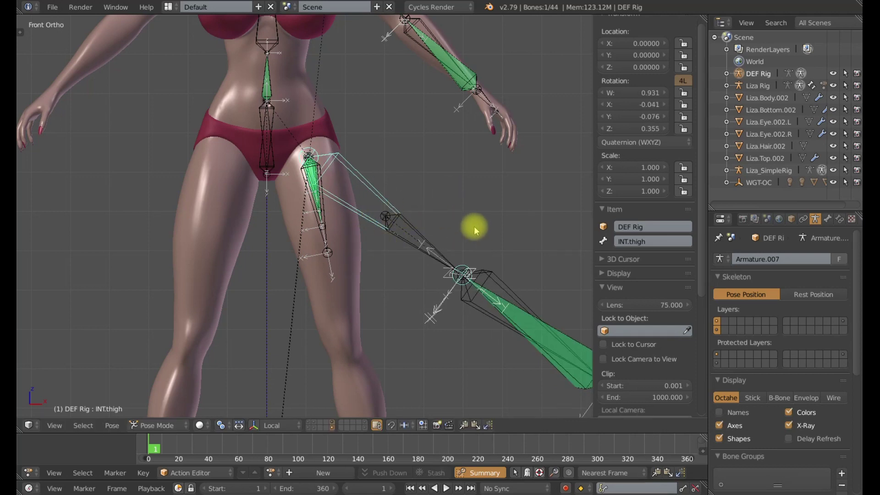
key("alt+r")
Swing INT.thigh outward, hide the second-row bone layer holding the MCH bones, and select DEF.thigh.001
key("r")
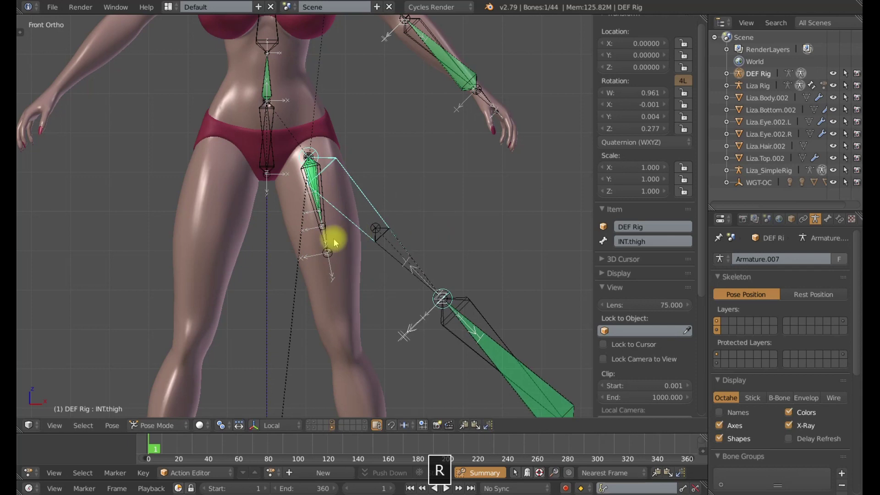
left_click(334, 239)
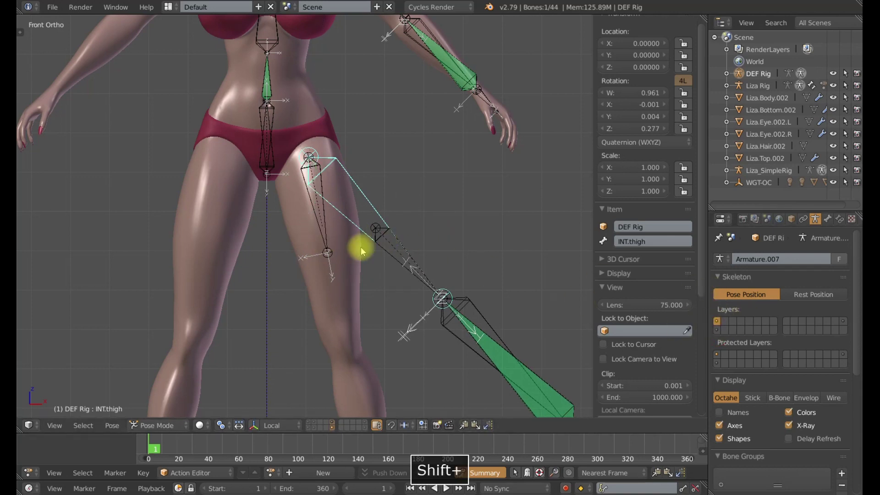
scroll(360, 240, "up", 2)
right_click(324, 233)
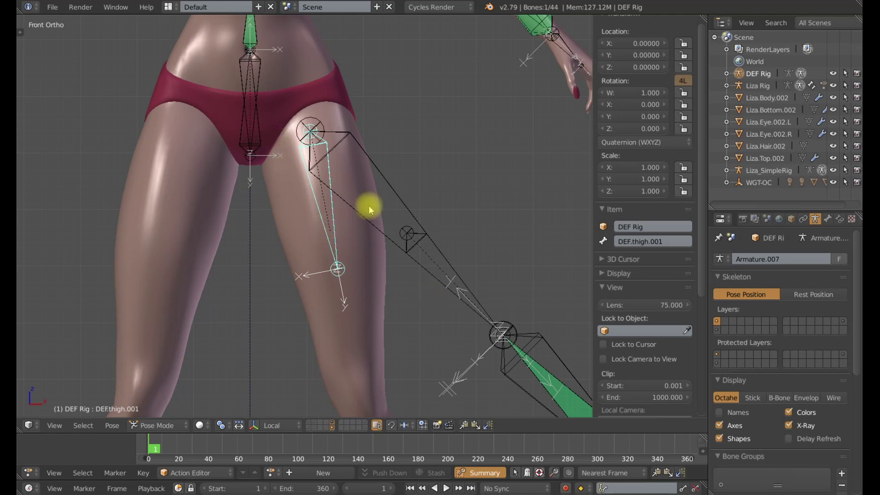
scroll(338, 232, "down", 2)
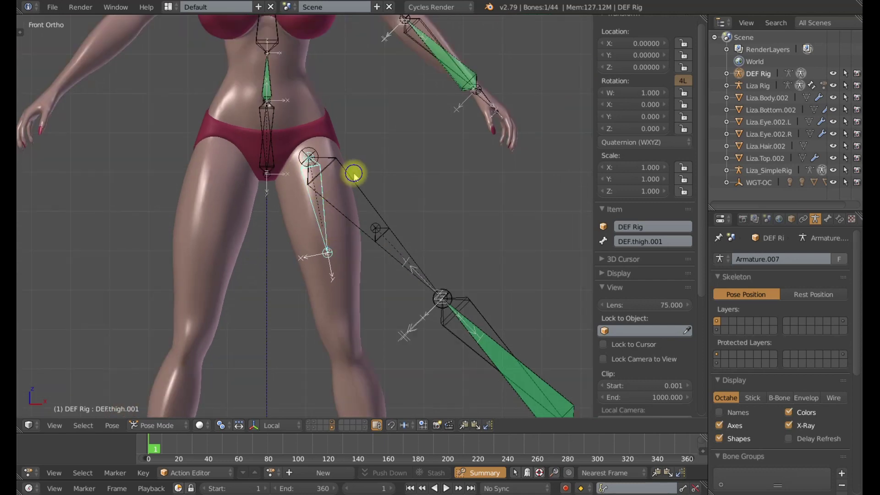
Try a trackball rotation of INT.thigh and compare how DEF.thigh.001 and DEF.thigh.002 relate to it
right_click(389, 236)
key("r")
key("r")
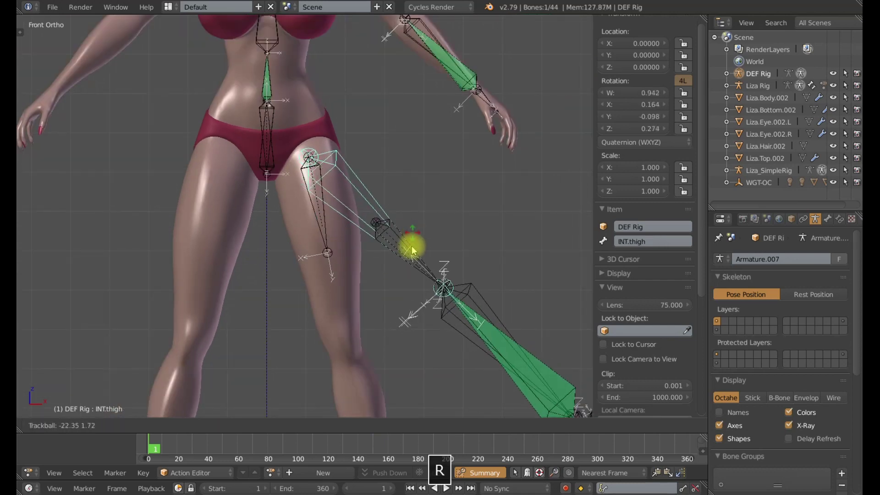
left_click(390, 223)
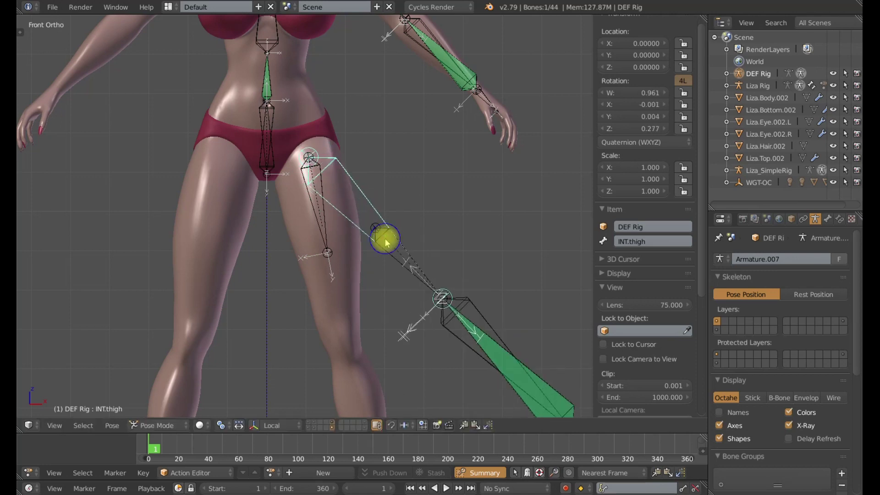
right_click(325, 228)
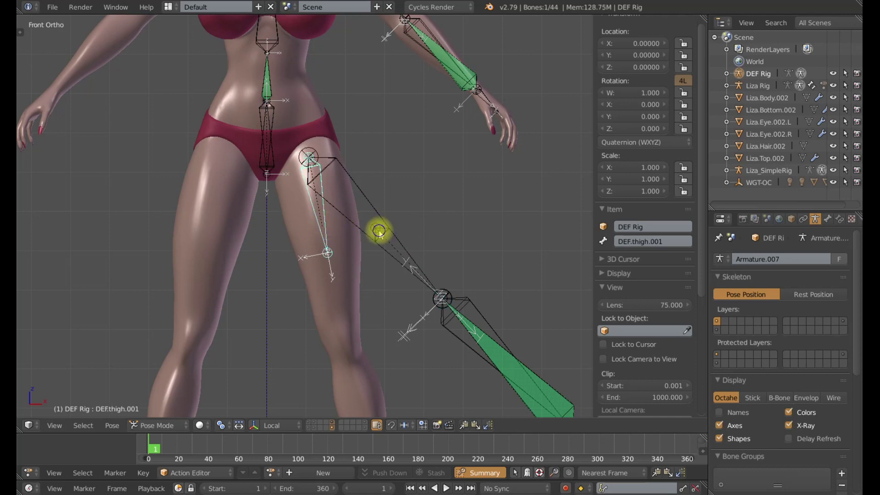
right_click(379, 232)
right_click(319, 232)
Add a Damped Track constraint to DEF.thigh.001 targeting DEF.thigh.002, and show the bone constraint settings
right_click(376, 228)
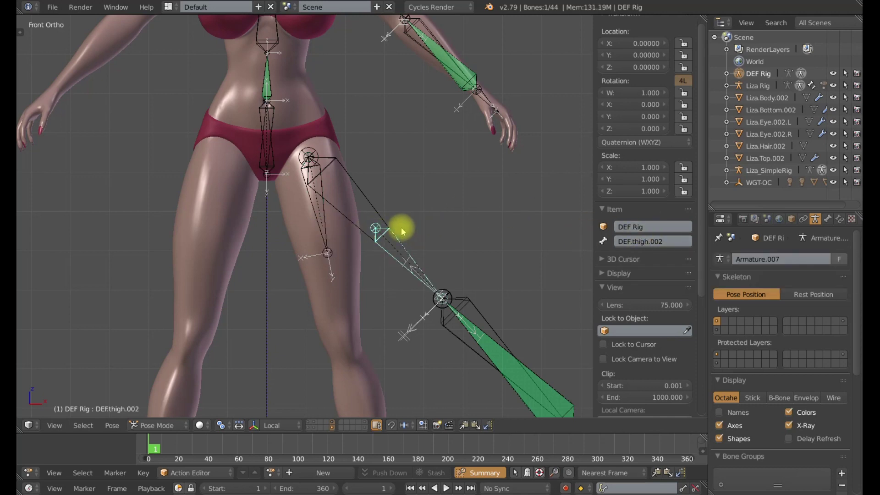
right_click(323, 235, "shift")
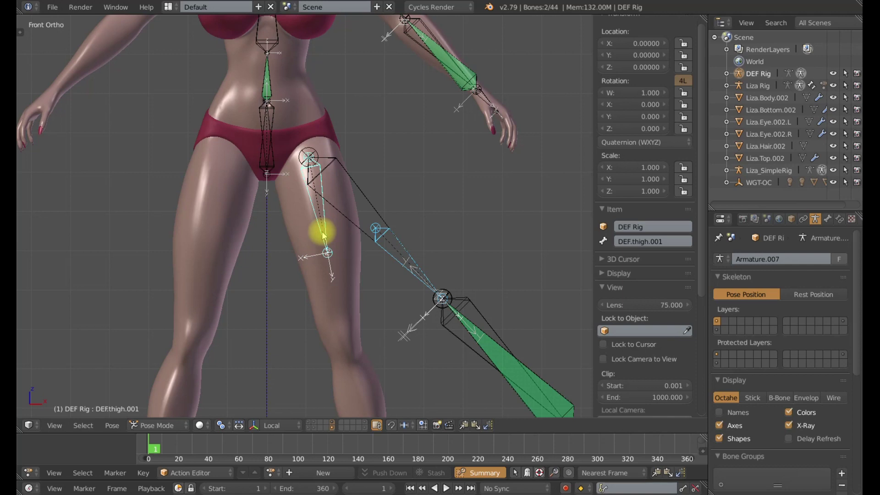
key("ctrl+shift+c")
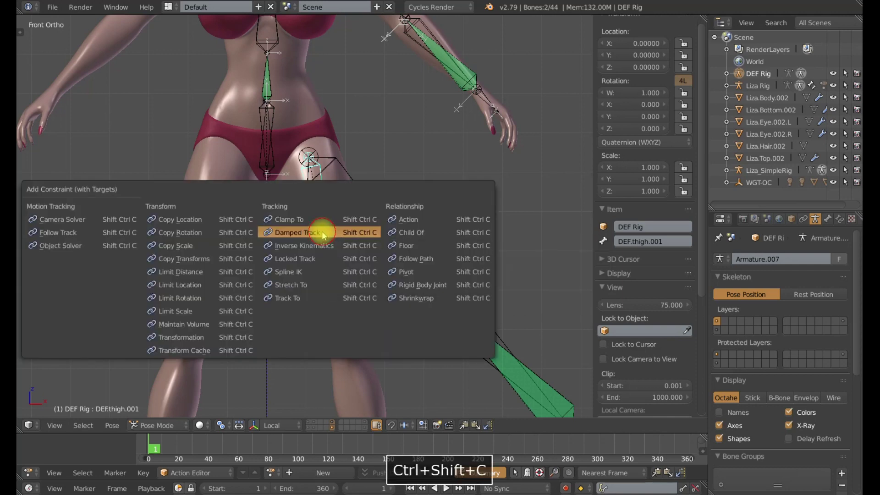
left_click(323, 234)
left_click(840, 219)
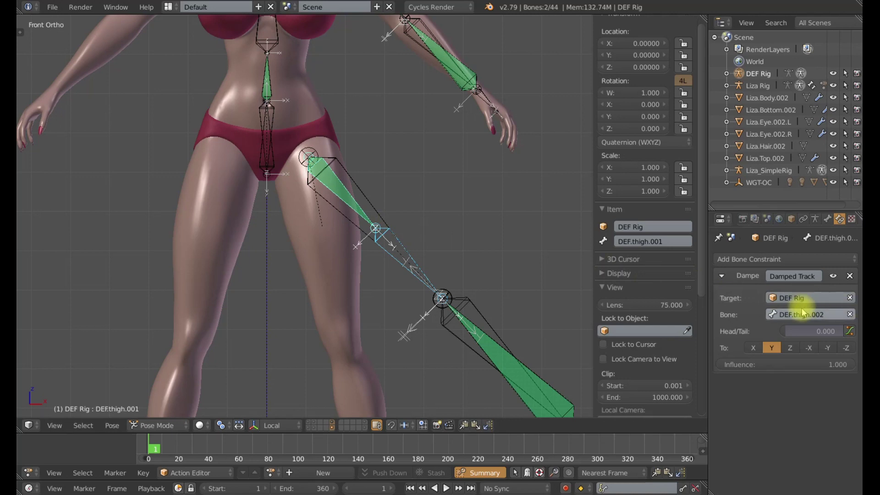
Clear the rotation and scale of INT.thigh to return the leg to its rest pose
right_click(376, 211)
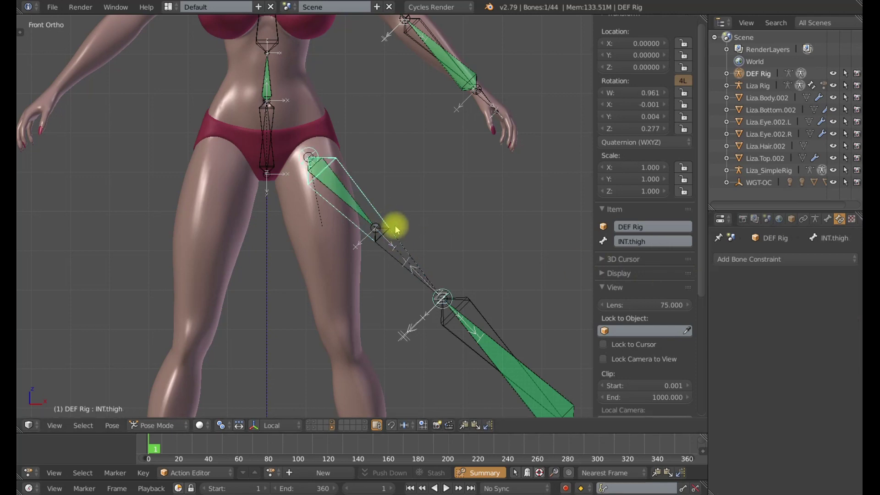
key("alt+r")
key("alt+s")
scroll(387, 238, "down", 3)
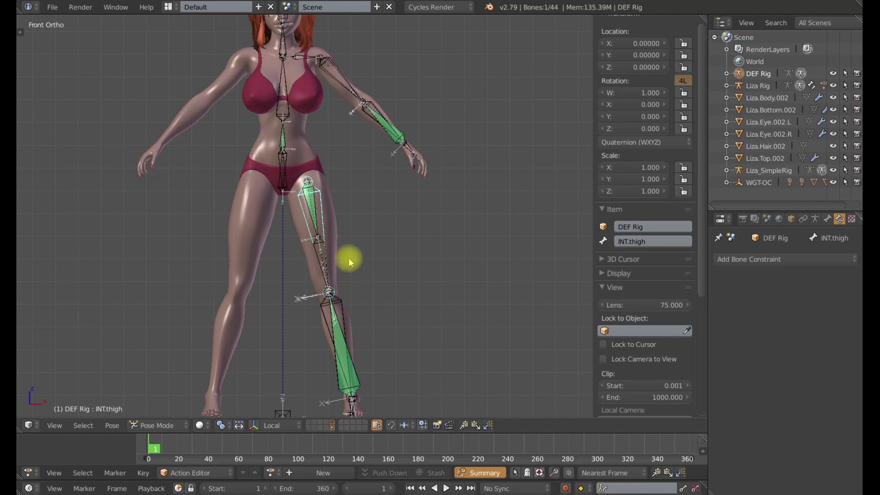
Try trackball rotations of INT.thigh to test the Damped Track setup, cancelling each one
key("r")
key("r")
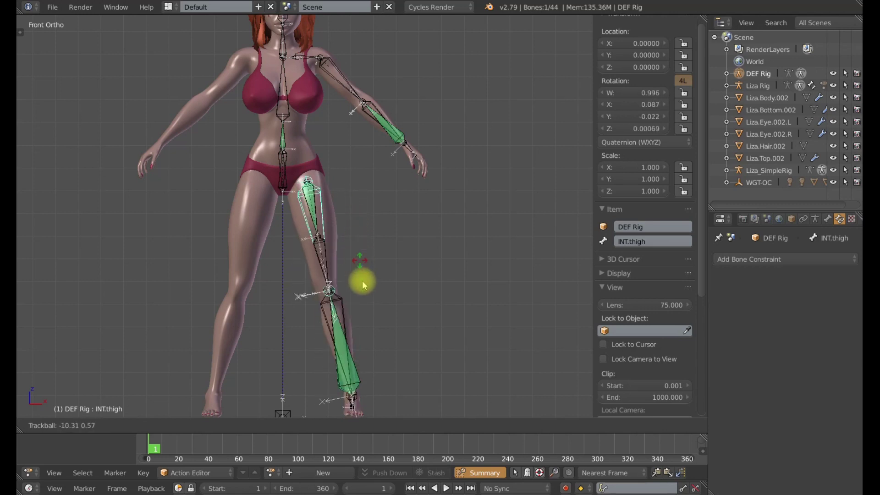
key("Escape")
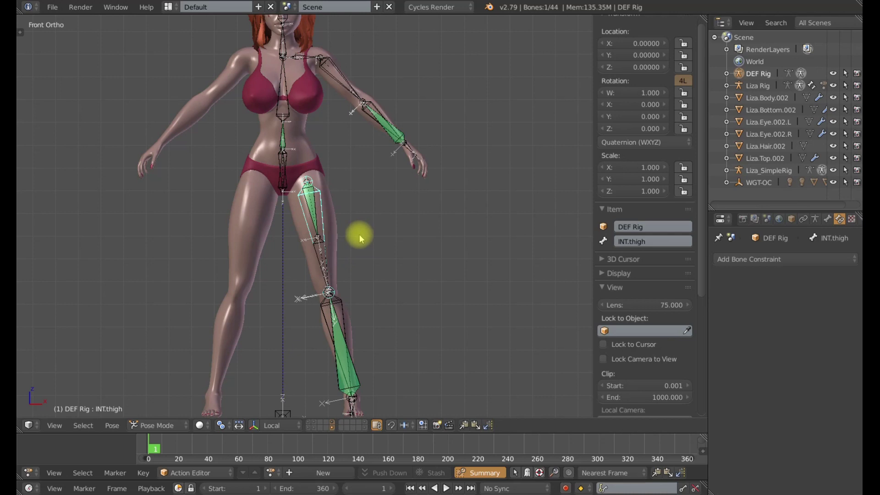
key("r")
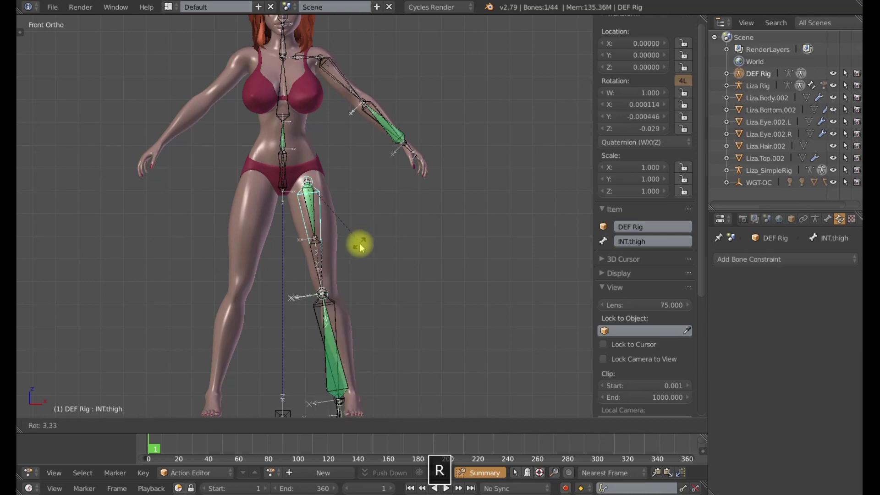
key("r")
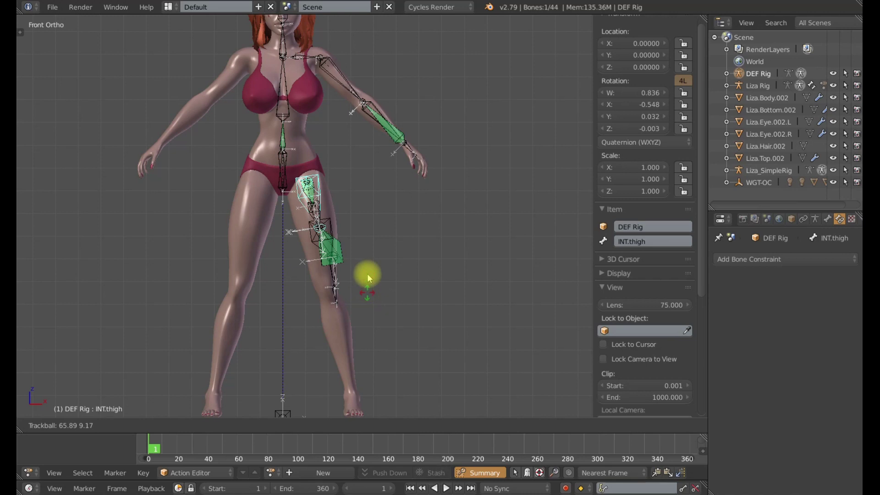
right_click(364, 227)
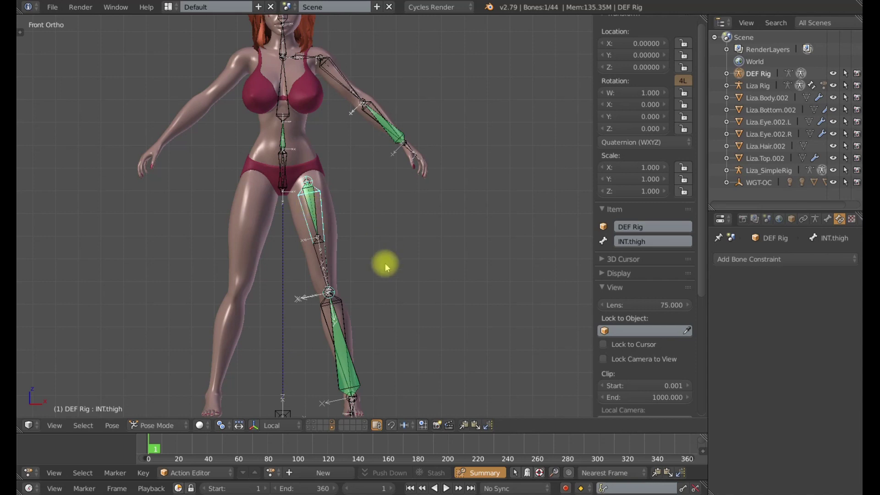
Raise the whole leg up and outward above the hip by trackball rotating INT.thigh
key("r")
key("r")
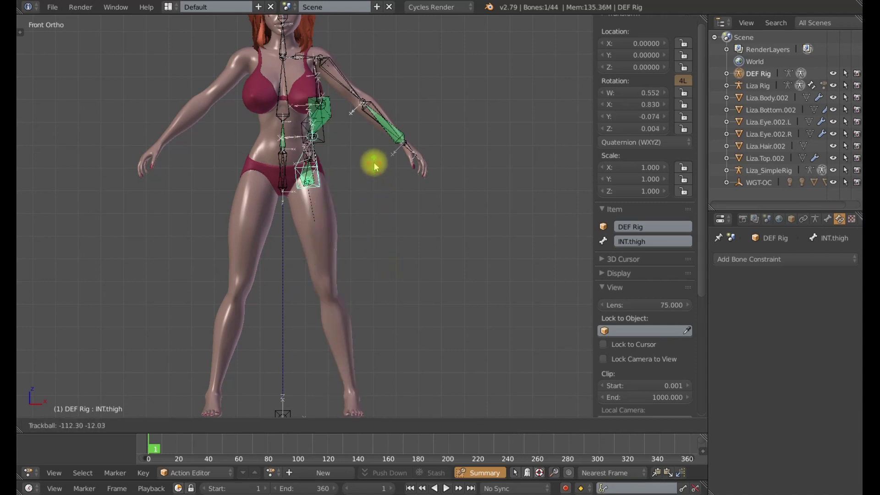
left_click(401, 154)
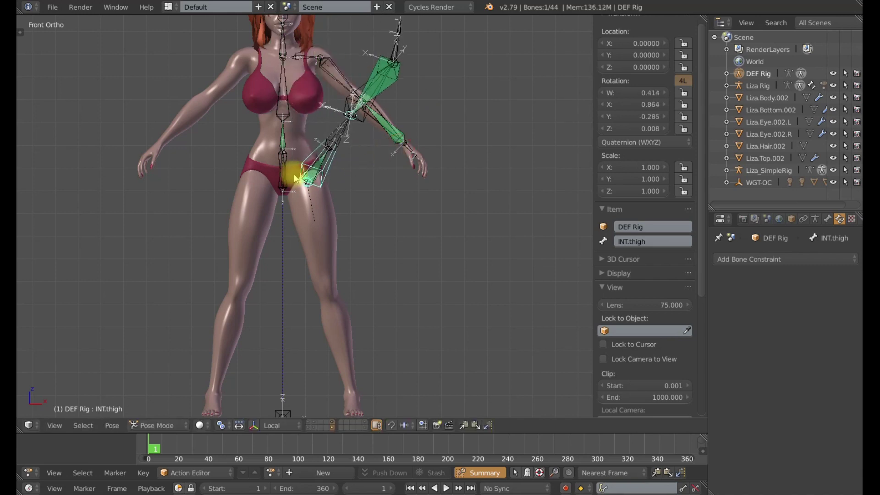
Trackball rotate INT.thigh to swing the raised leg inward in front of the torso
key("r")
key("r")
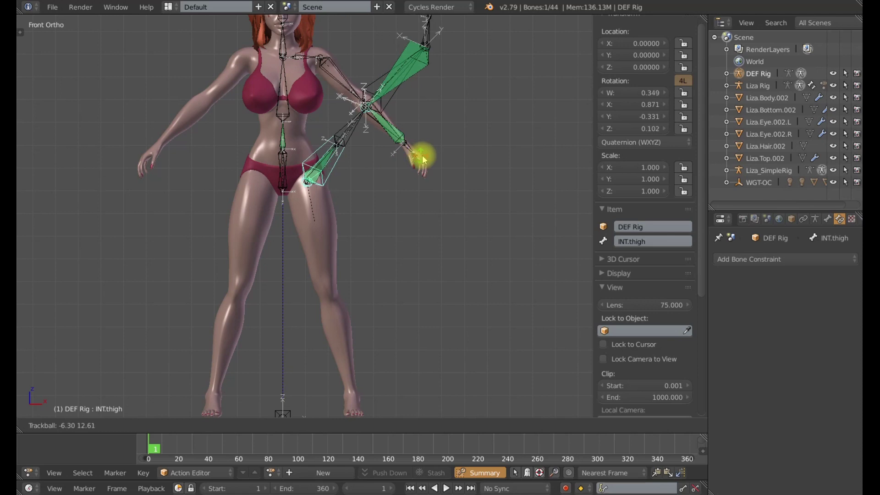
left_click(377, 162)
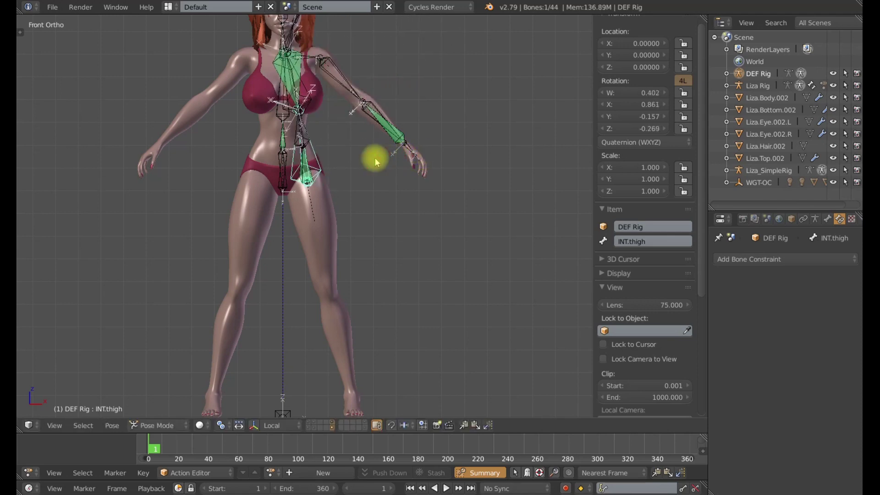
Clear the rotation, location and scale of INT.thigh to bring the leg back to its rest pose
key("alt+r")
key("alt+g")
key("alt+s")
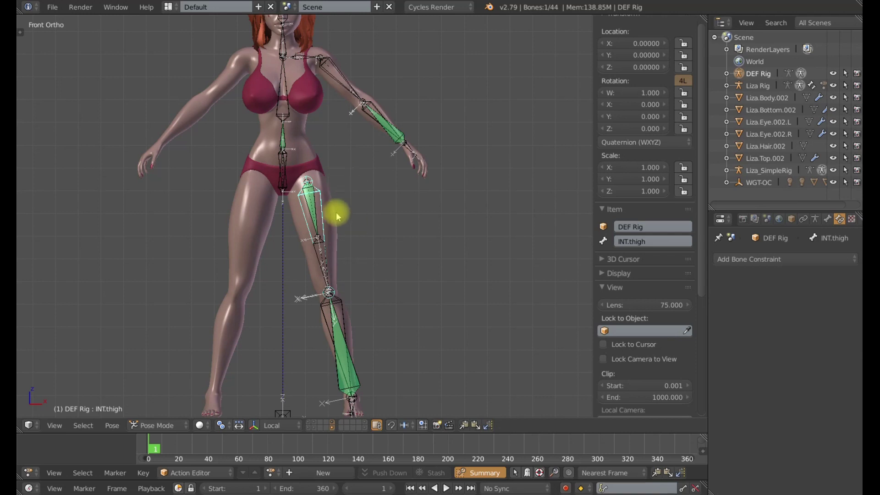
Compare the constraints of DEF.thigh.001 with those of DEF.thigh.001.L and DEF.thigh.001.R on the Liza Rig layer
right_click(316, 209)
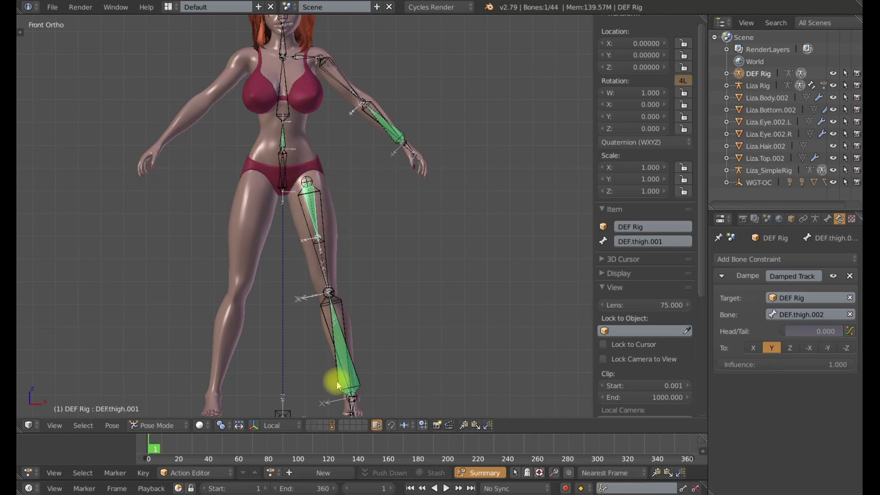
left_click(321, 425)
left_click(336, 425, "shift")
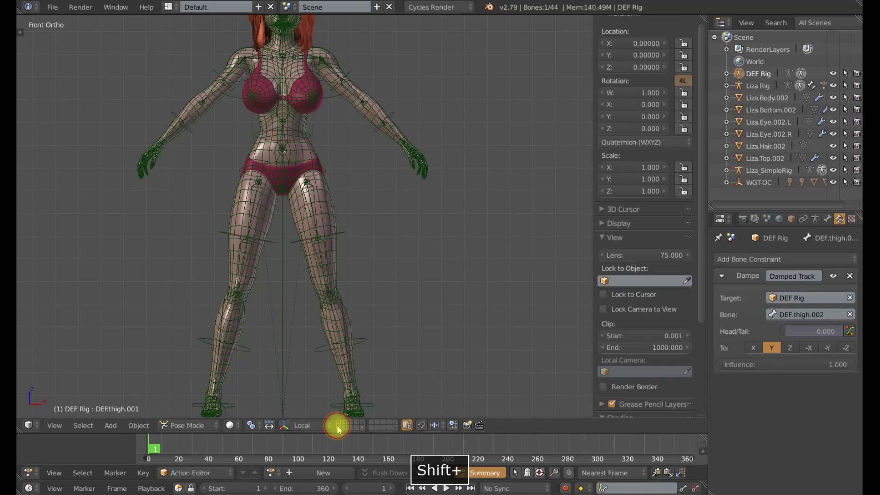
left_click(316, 198)
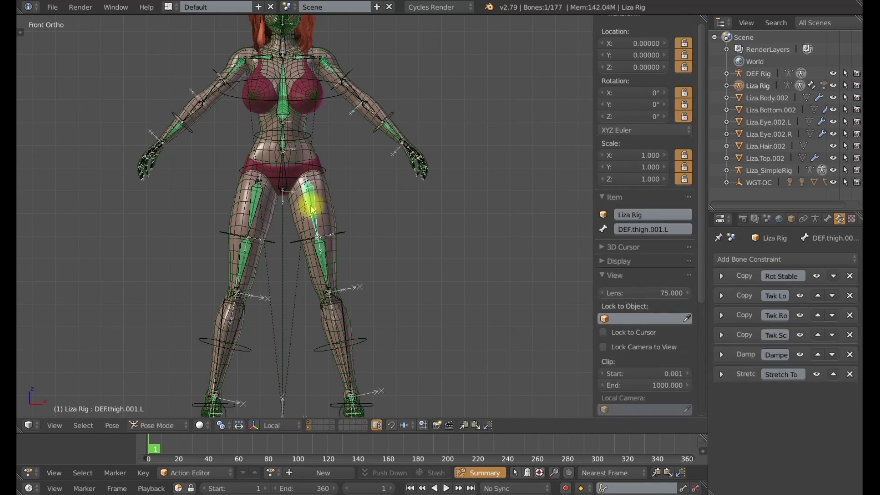
scroll(346, 196, "up", 3)
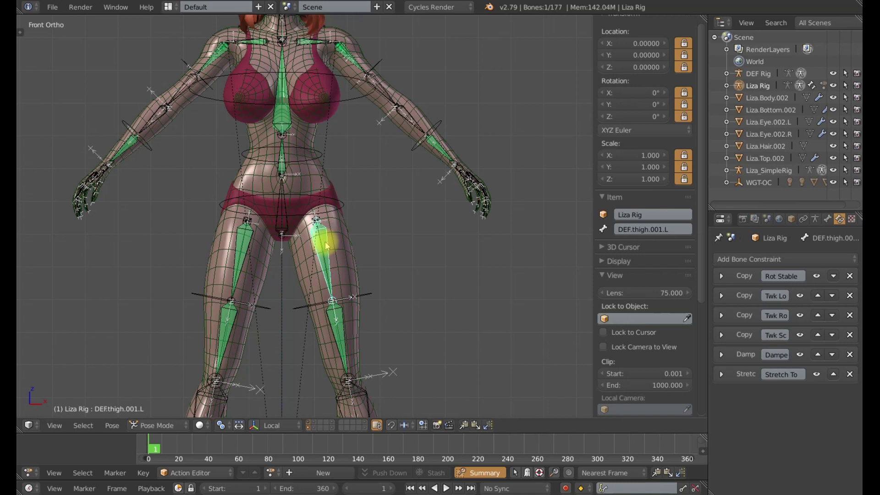
right_click(248, 237)
right_click(247, 242)
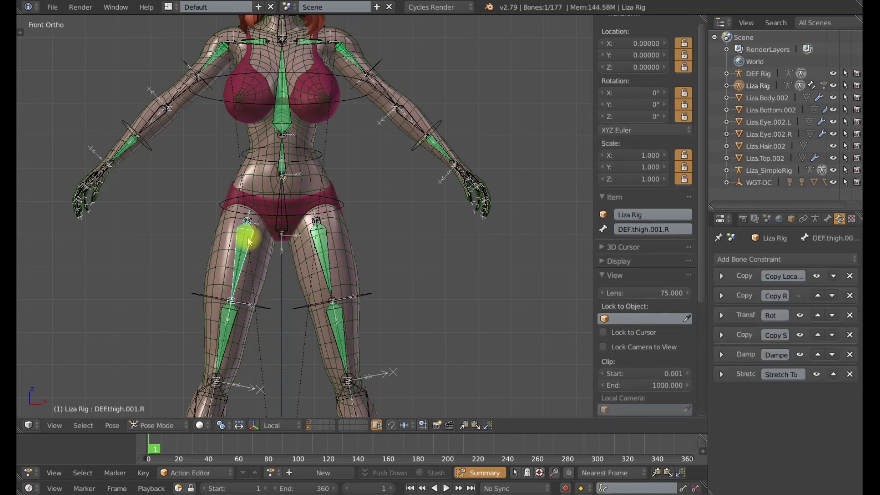
Trackball rotate the Liza Rig's hips control twice to test how the thigh bones follow the pelvis
right_click(341, 211)
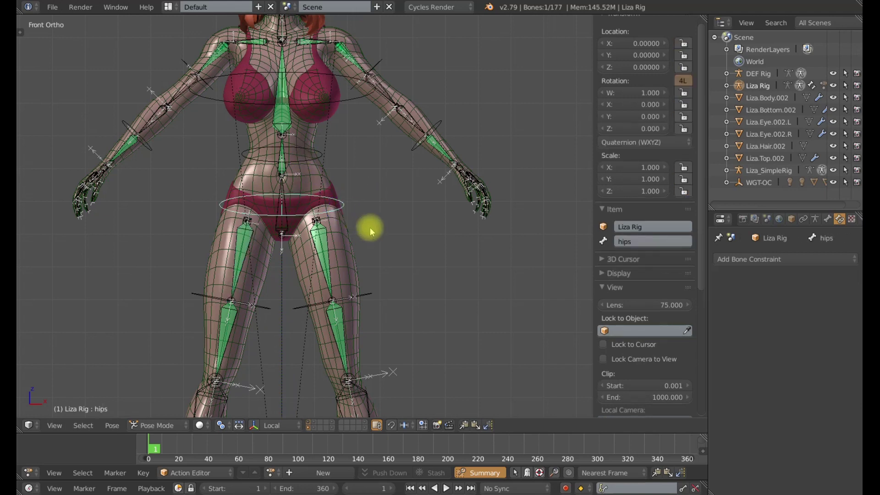
key("r")
key("r")
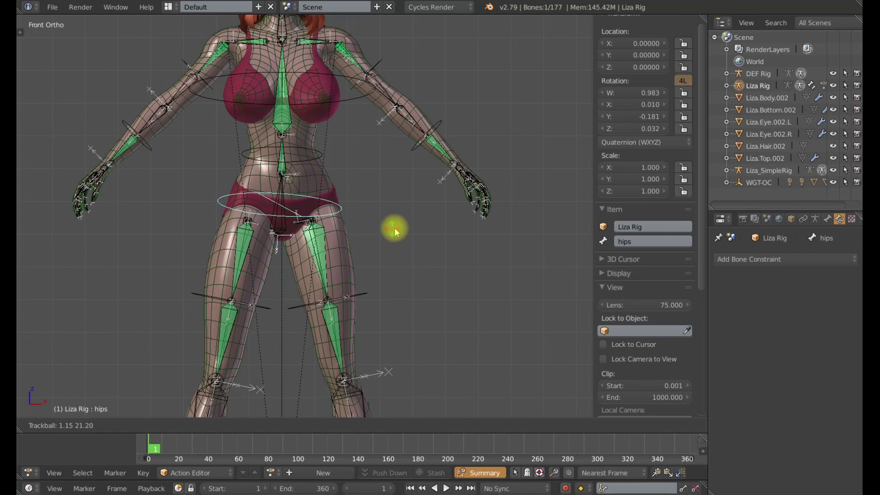
left_click(419, 228)
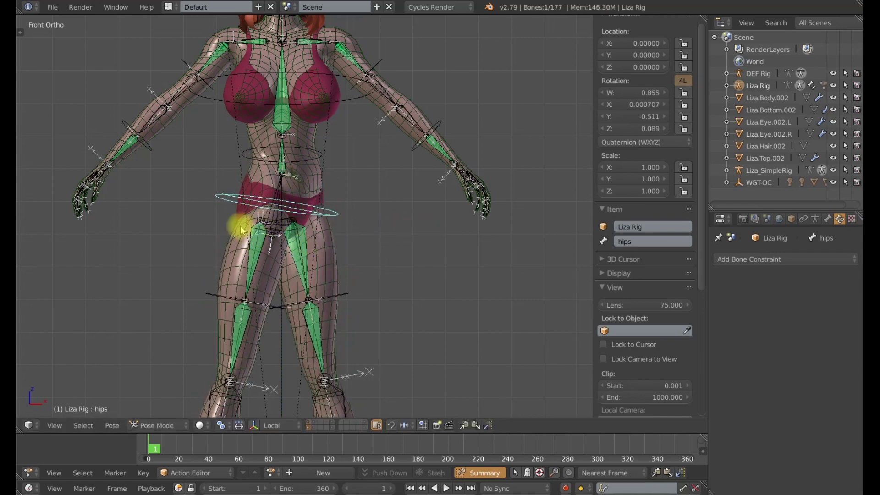
key("r")
key("r")
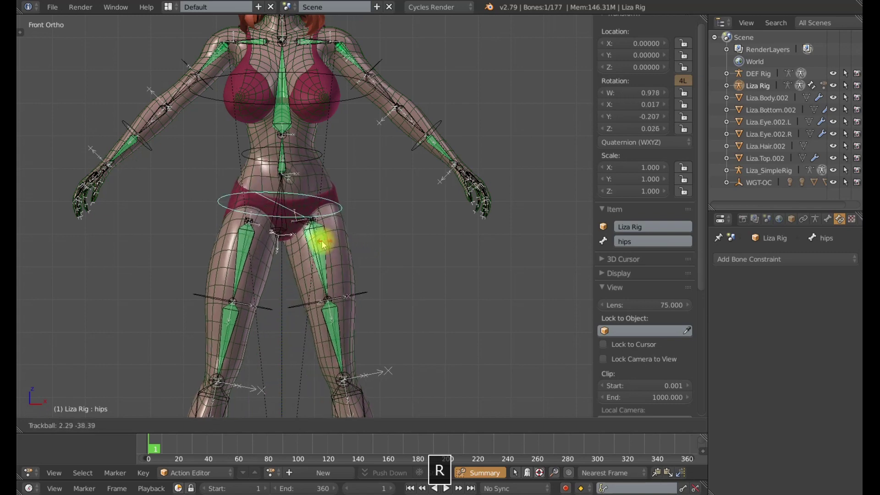
left_click(313, 239)
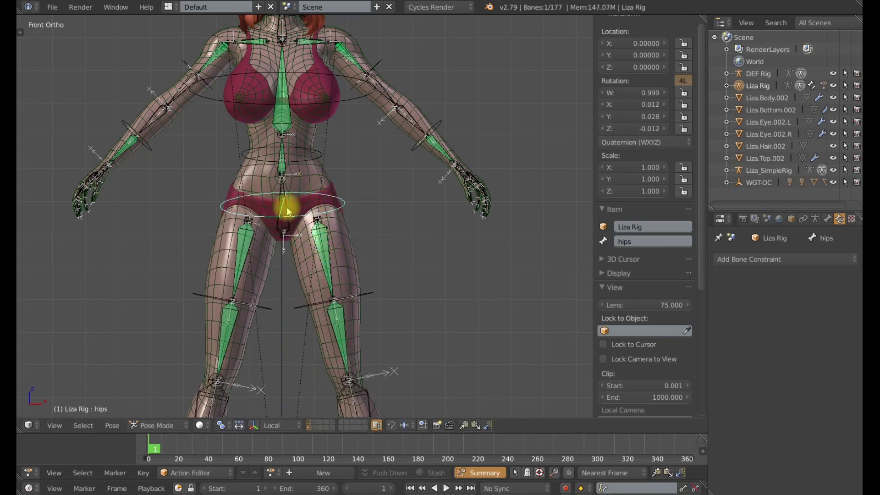
Try scaling the hips control along its local X axis
key("s")
key("x")
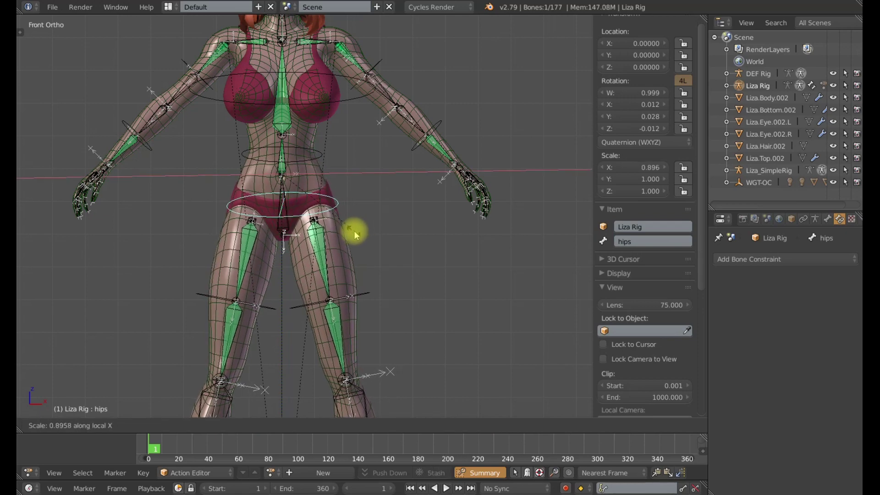
key("Escape")
Clear the rotation and scale of all visible Liza Rig bones
key("a")
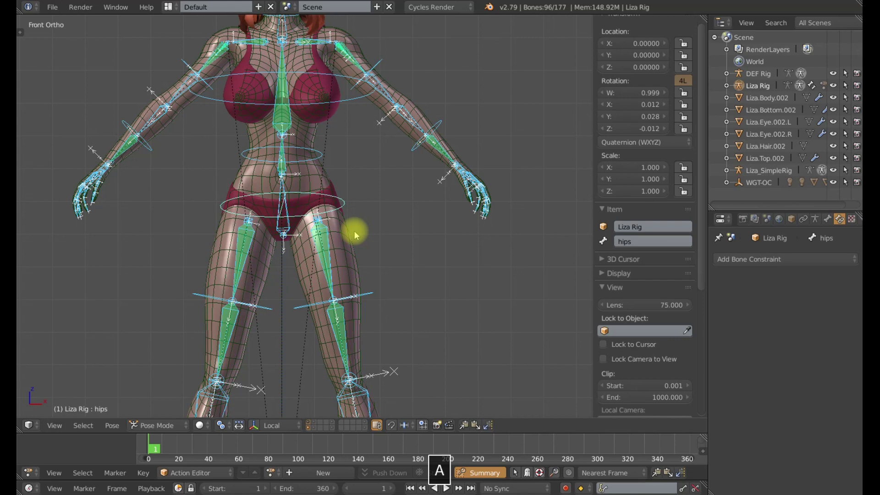
key("alt+r")
key("alt+s")
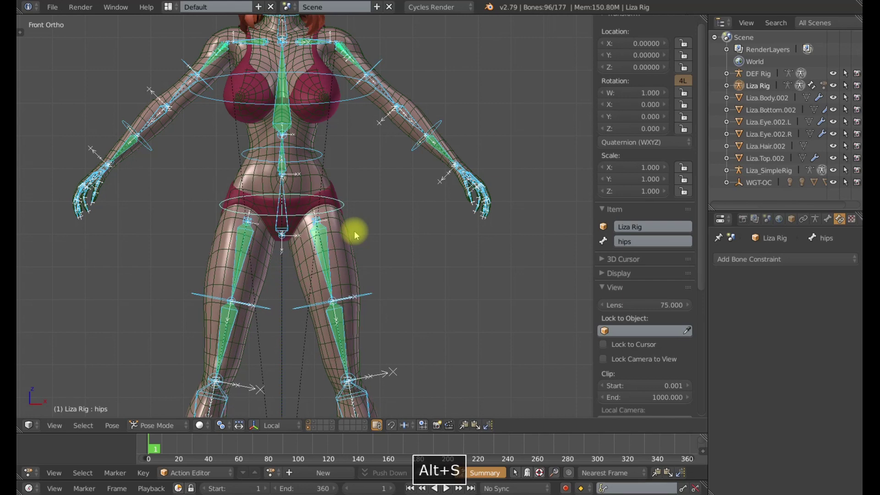
Examine the constraints on the Liza Rig's INT.thigh.L control and its DEF.thigh.001.L bone
right_click(363, 294)
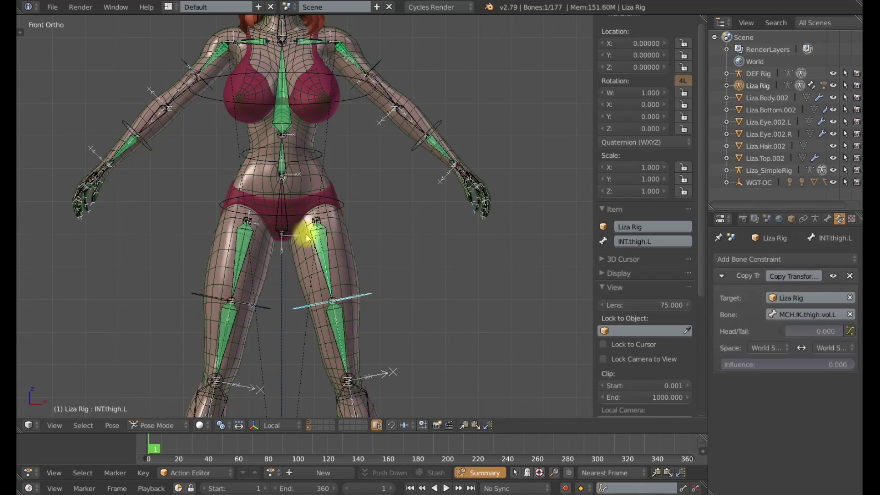
right_click(324, 236)
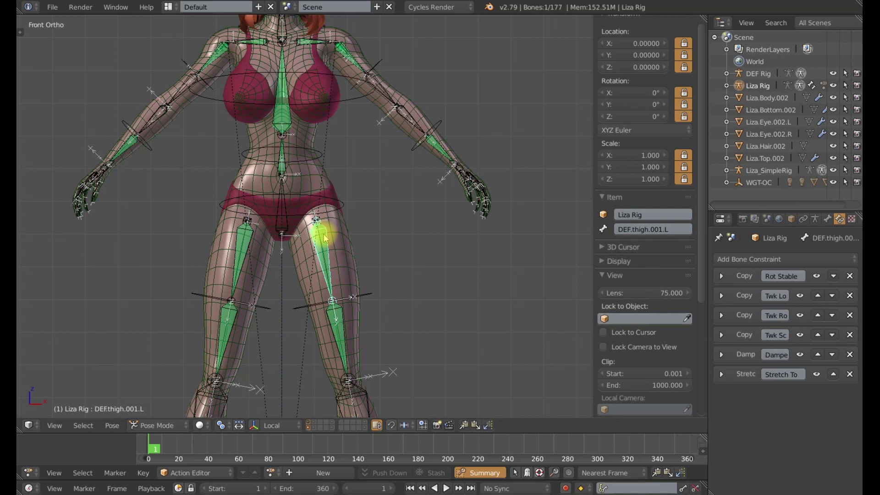
scroll(320, 227, "down", 3)
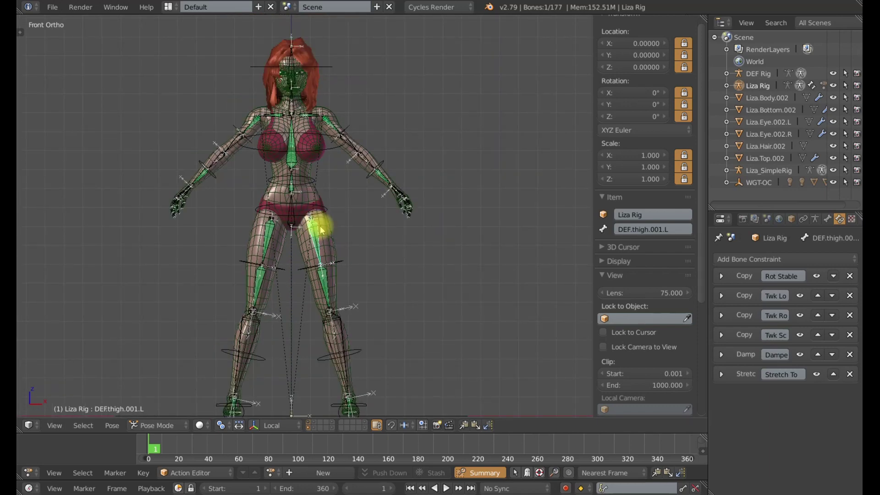
scroll(353, 260, "up", 3)
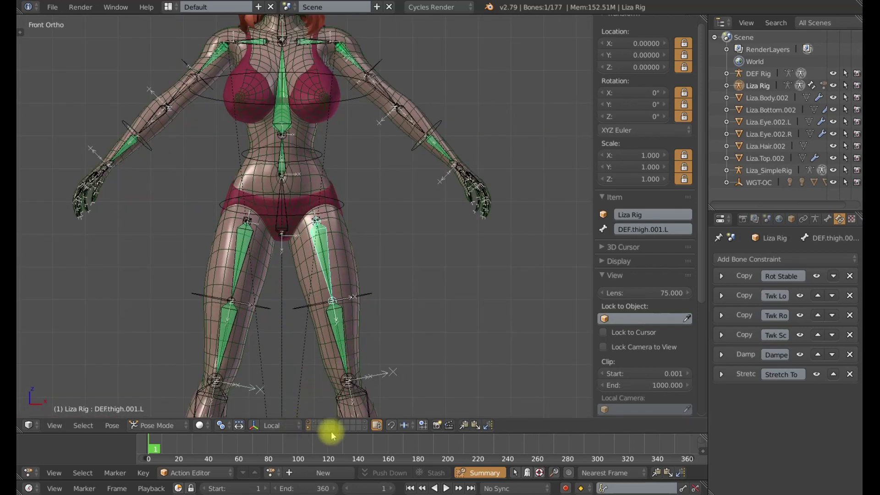
Show the character with the DEF Rig instead of the Liza Rig, and select the DEF Rig's INT.shin bone
left_click(316, 422)
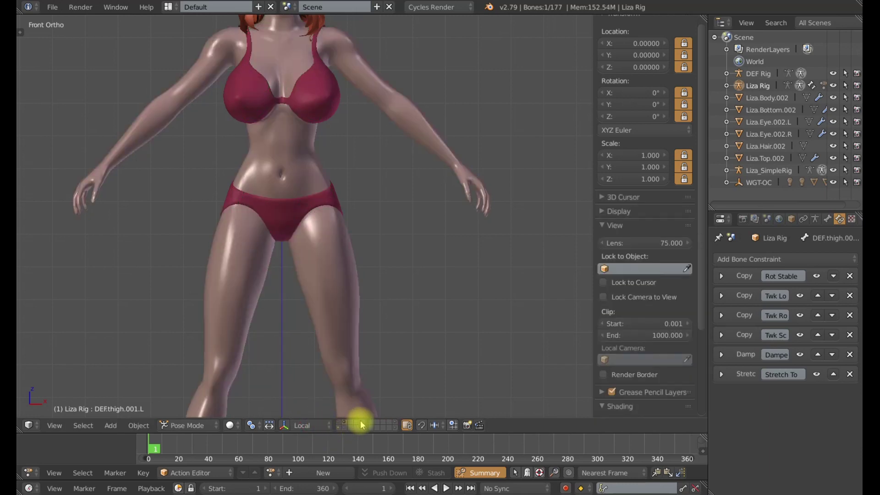
left_click(365, 429, "shift")
scroll(316, 284, "down", 2)
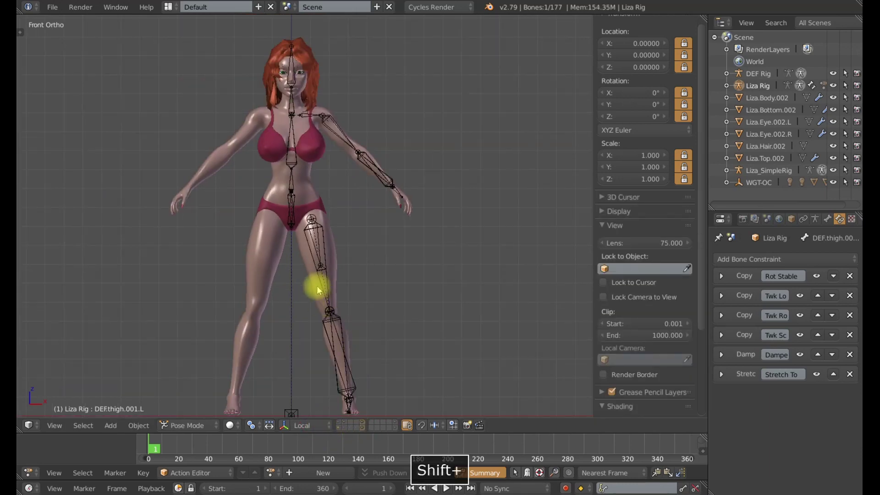
right_click(326, 255)
right_click(339, 325)
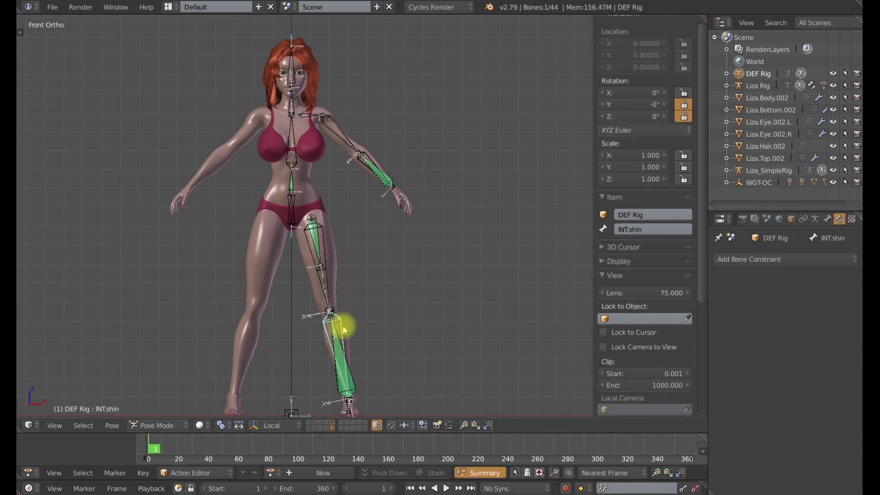
Try rotating INT.shin about its local X axis to test the knee bend
key("r")
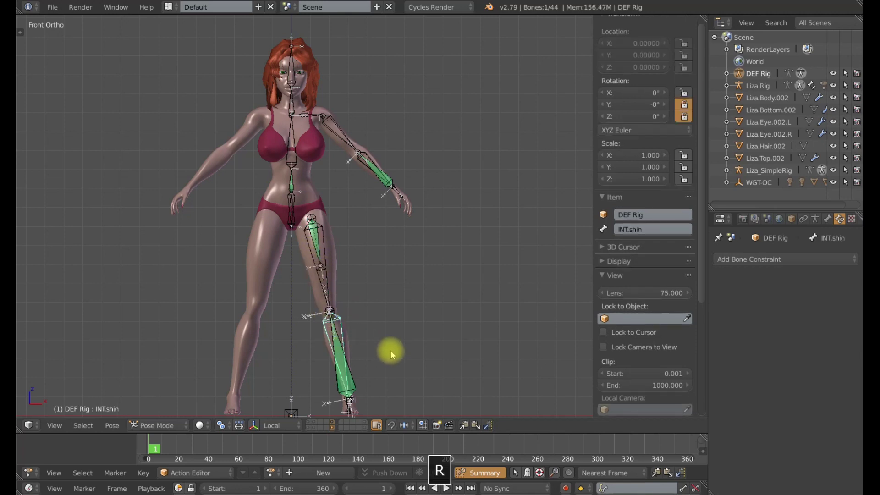
key("x")
key("x")
key("Escape")
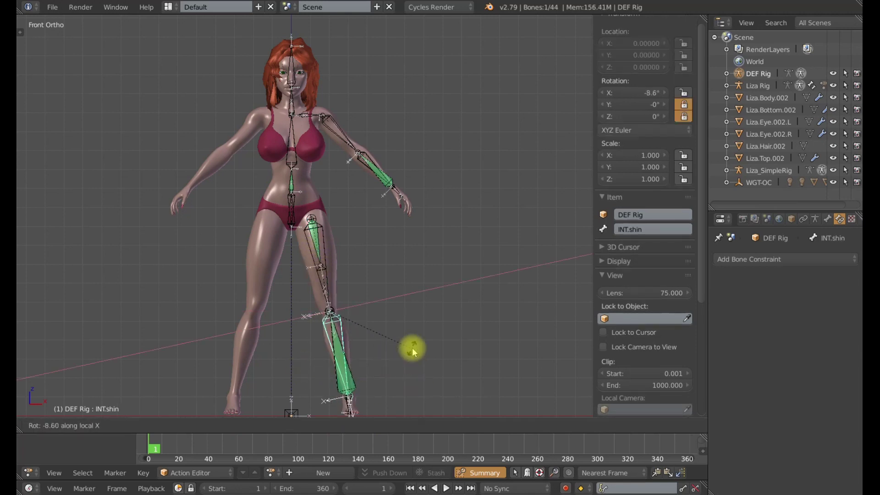
Select DEF.shin and examine its Transformation constraint settings from an angled view
middle_click_drag(344, 332, 406, 333)
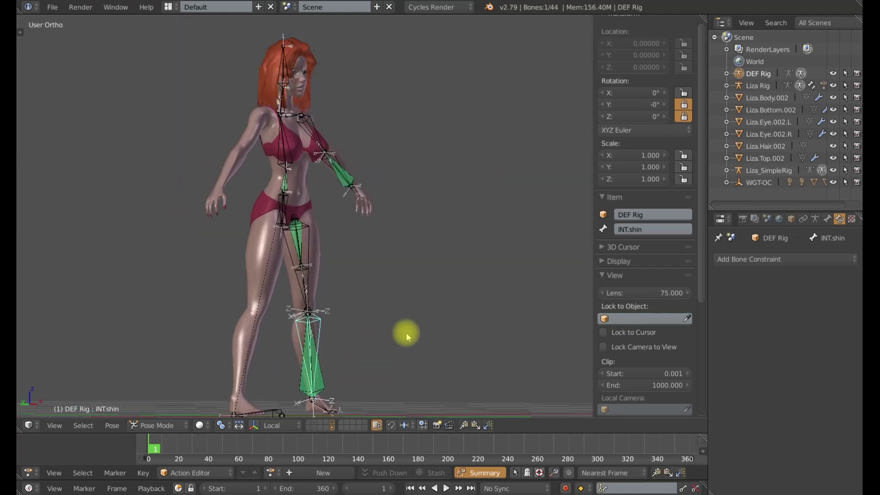
right_click(306, 337, "shift")
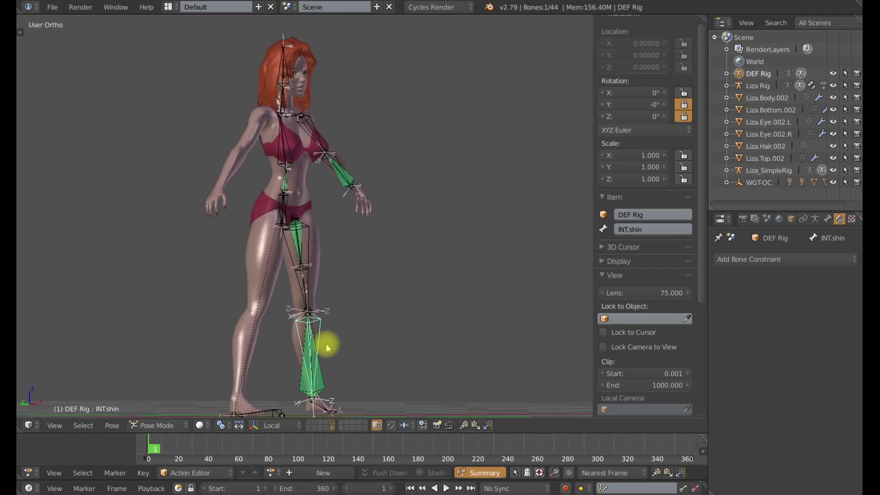
key("ctrl+shift+c")
left_click(346, 332)
middle_click_drag(399, 350, 362, 351)
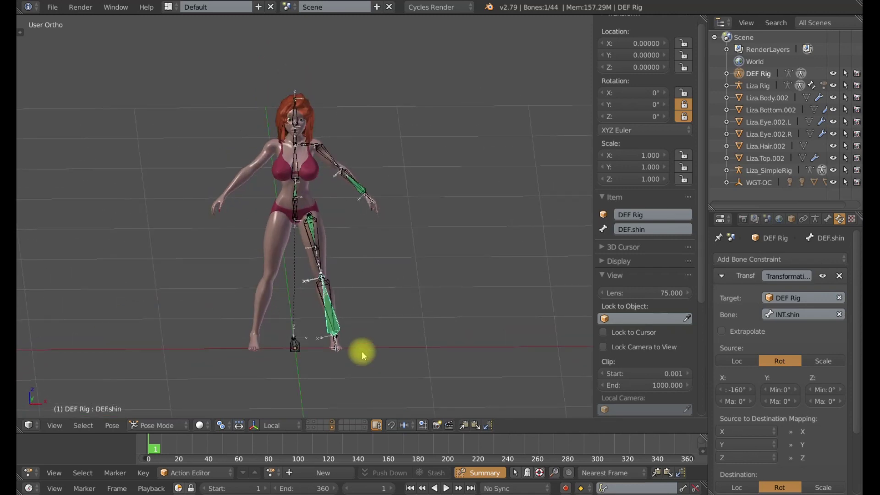
Try a trackball rotation of INT.upper_arm to test the arm chain
mouse_move(354, 337)
middle_mouse_down()
mouse_move(364, 301)
mouse_move(361, 330)
middle_mouse_up()
right_click(354, 208, "shift")
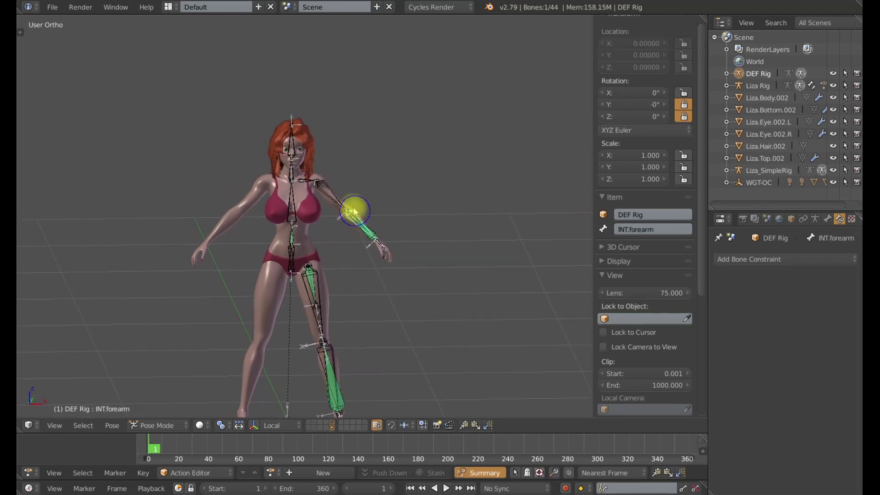
right_click(329, 189)
middle_click_drag(379, 277, 378, 280)
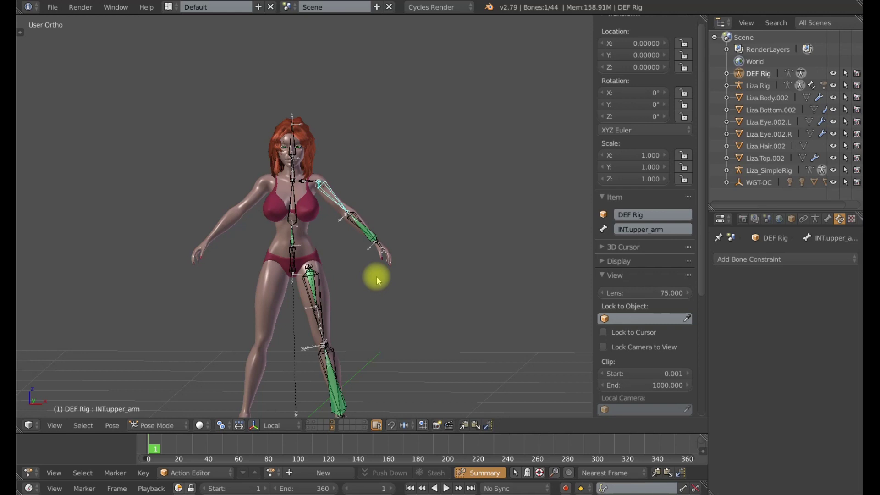
key("F9")
scroll(376, 276, "up", 3)
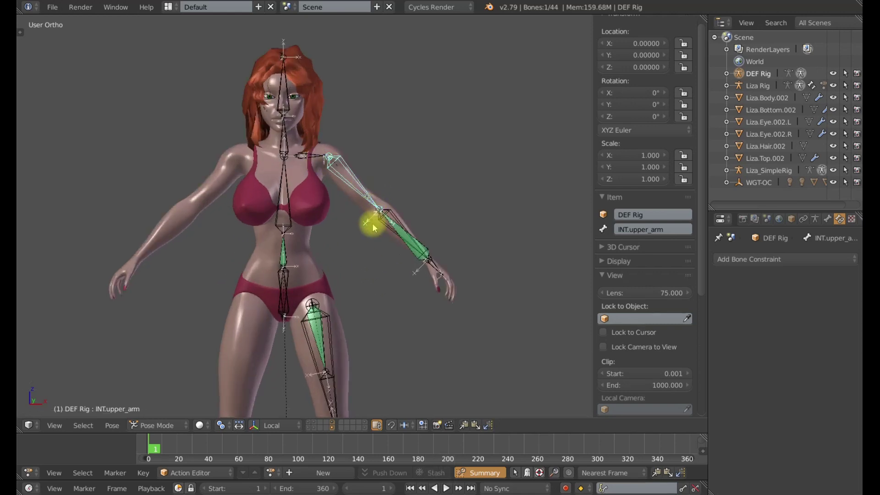
key("r")
key("r")
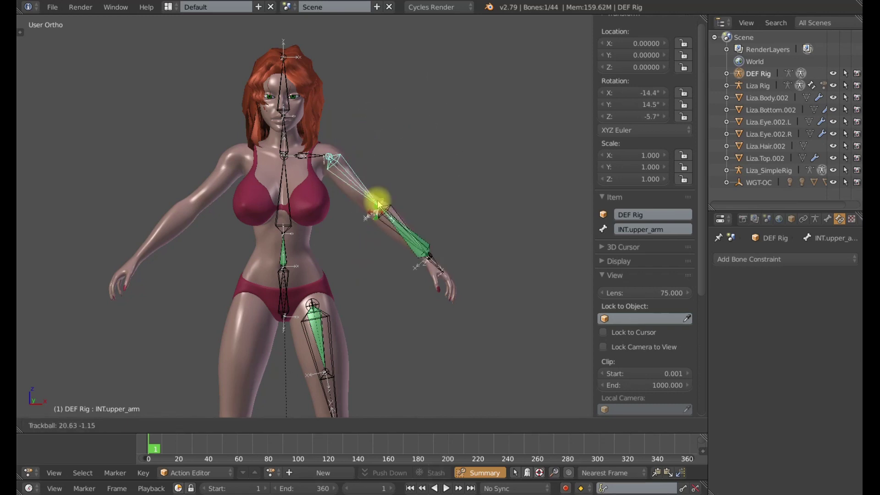
Try twisting INT.upper_arm about its local Y axis
key("r")
key("y")
key("y")
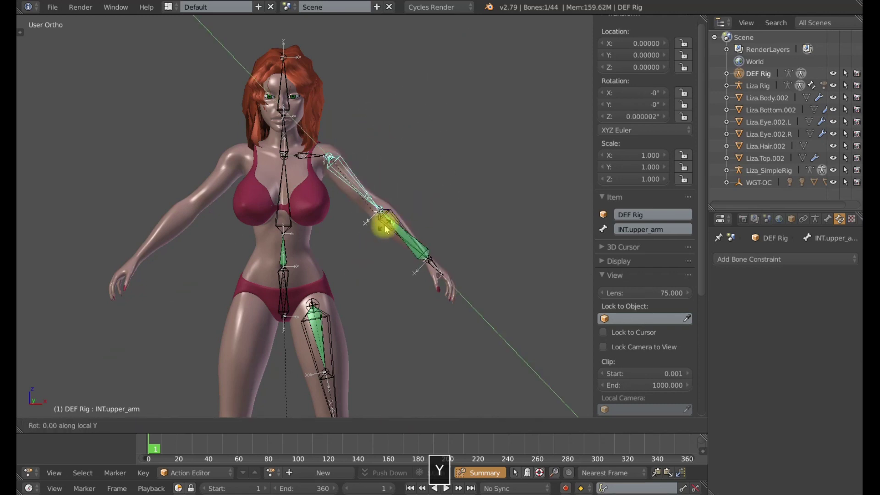
right_click(389, 236)
Select INT.forearm and rotate it about 65° around its local X axis to test the elbow bend
right_click(397, 217)
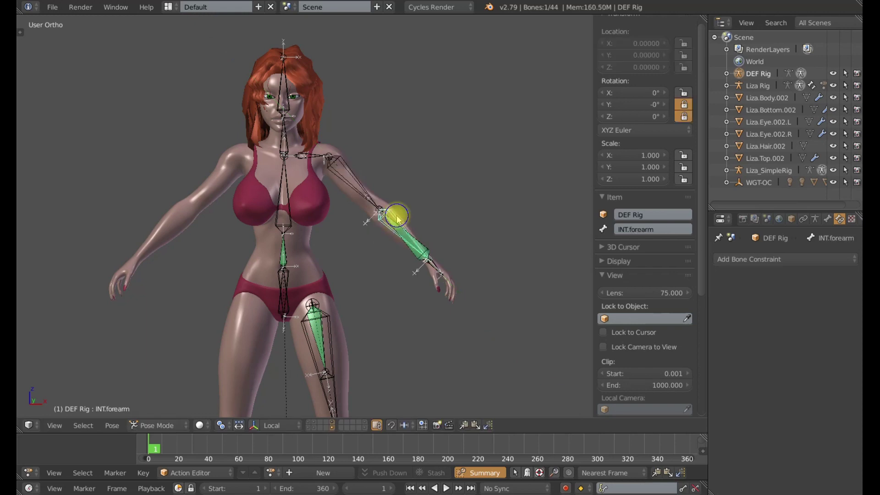
key("r")
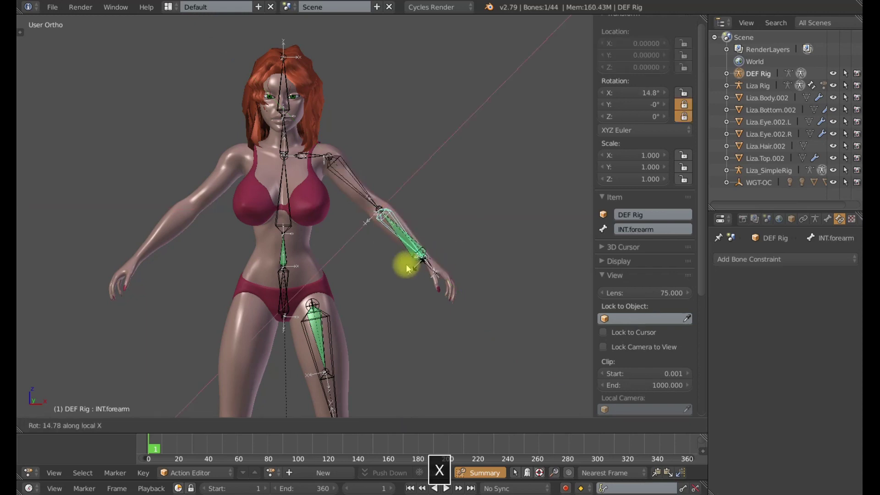
left_click(375, 255)
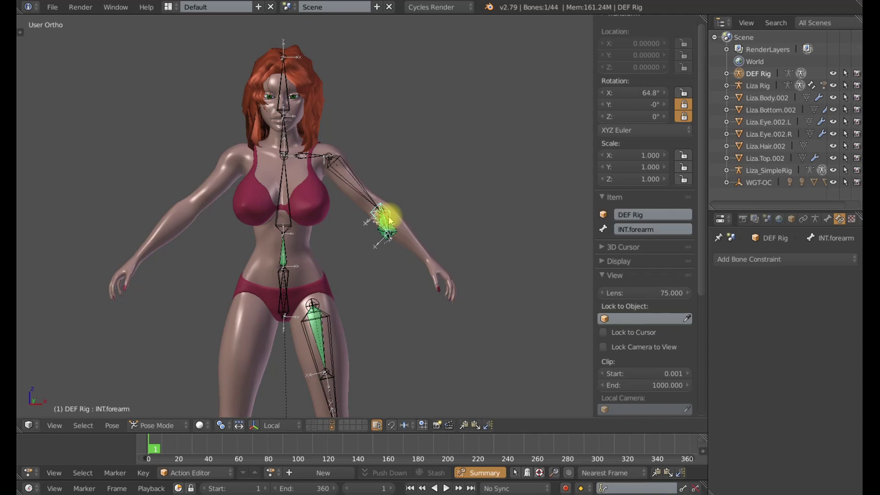
scroll(389, 219, "down", 3)
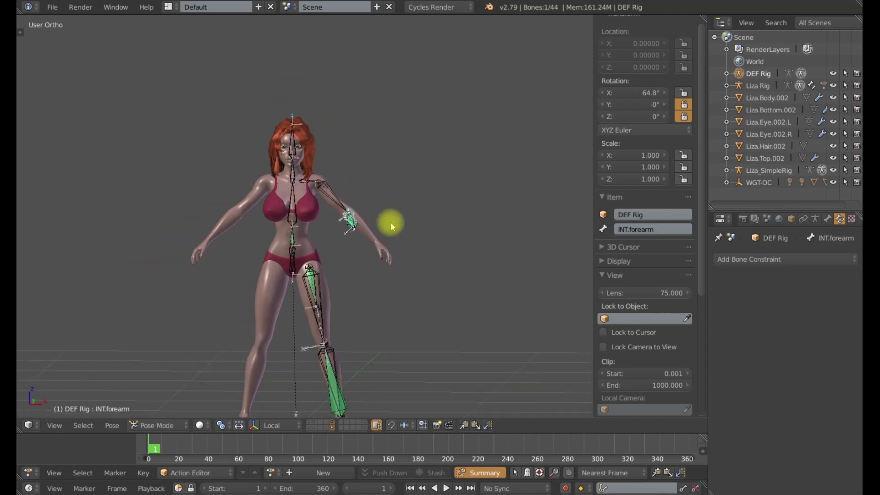
scroll(391, 222, "up", 3)
Try twisting INT.upper_arm about its Y axis with the elbow bent, and clear INT.forearm's rotation
right_click(361, 191)
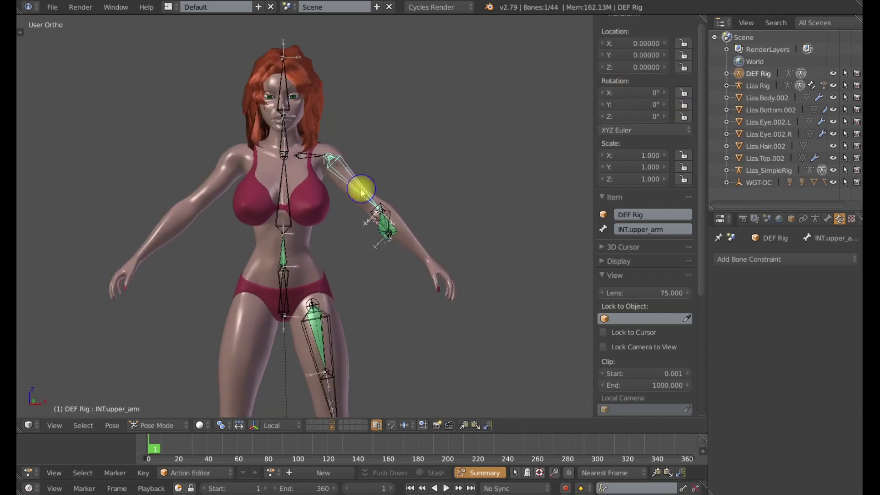
key("r")
key("y")
key("y")
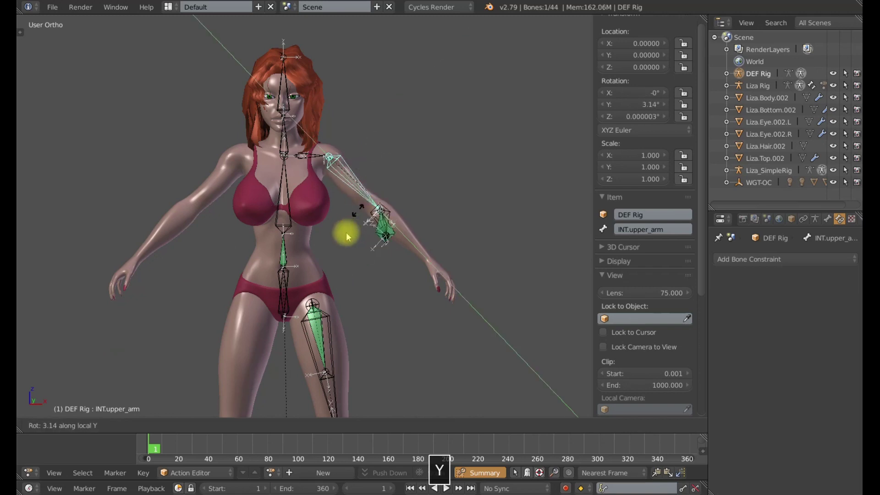
left_click(387, 210)
right_click(382, 211)
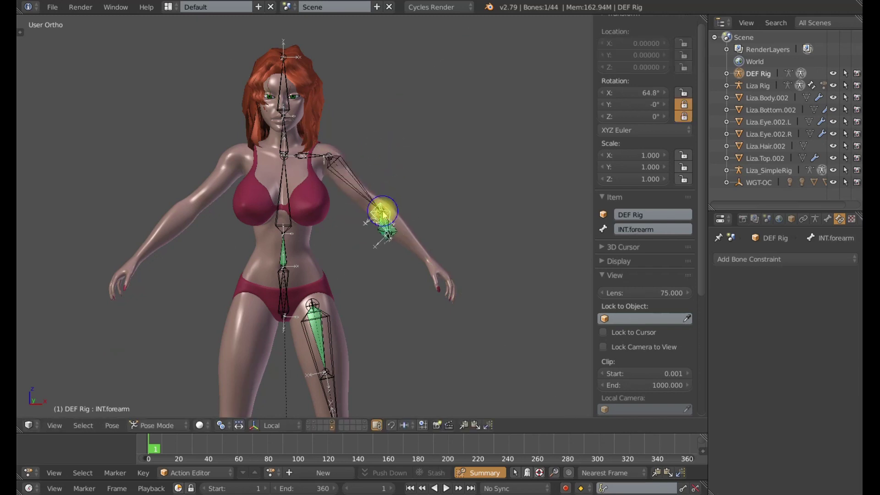
key("alt+s")
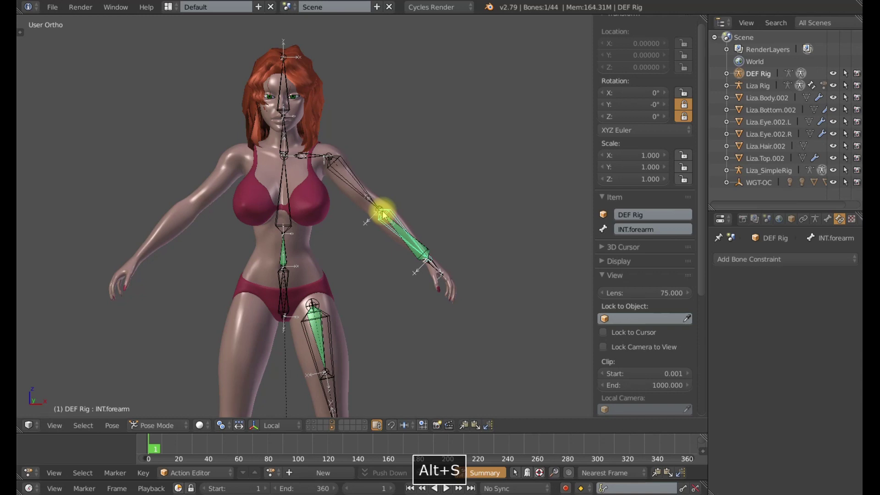
Try rotating INT.forearm about its X axis while viewing the lower arm and hand up close
right_click(438, 270)
middle_click_drag(428, 275, 406, 255, "shift")
scroll(406, 255, "up", 3)
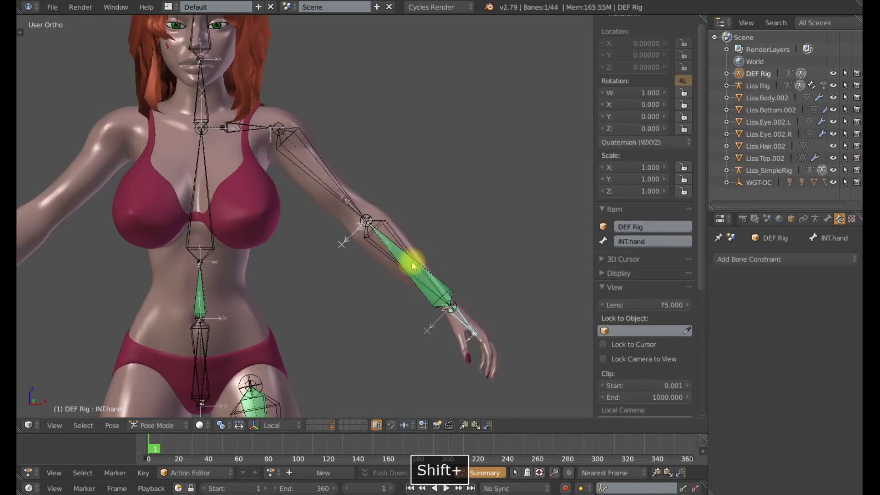
right_click(402, 239)
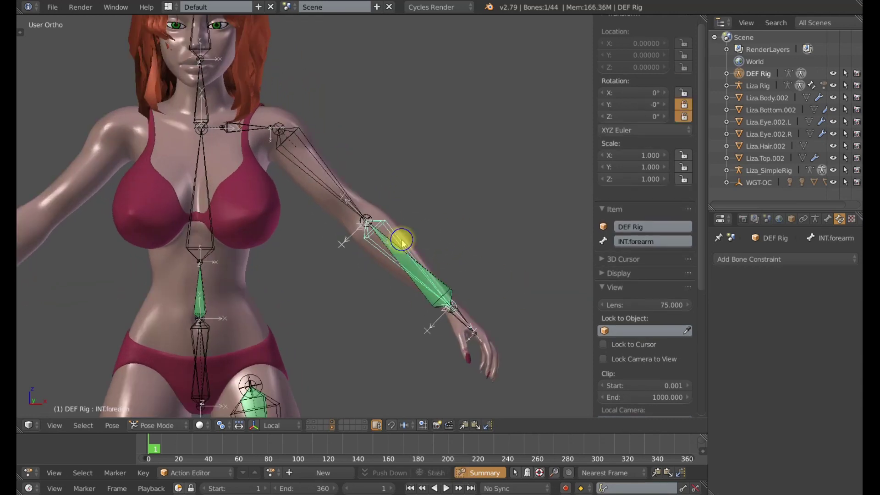
middle_click_drag(475, 295, 438, 303, "shift")
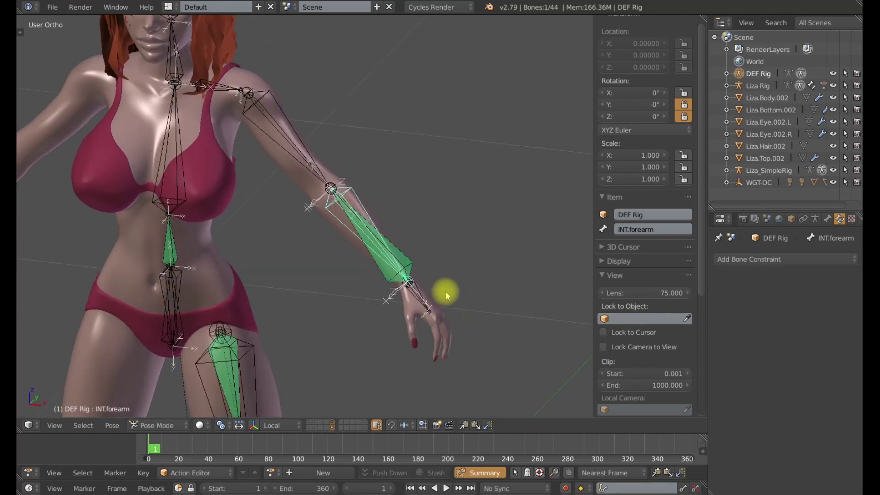
key("r")
key("x")
right_click(403, 308)
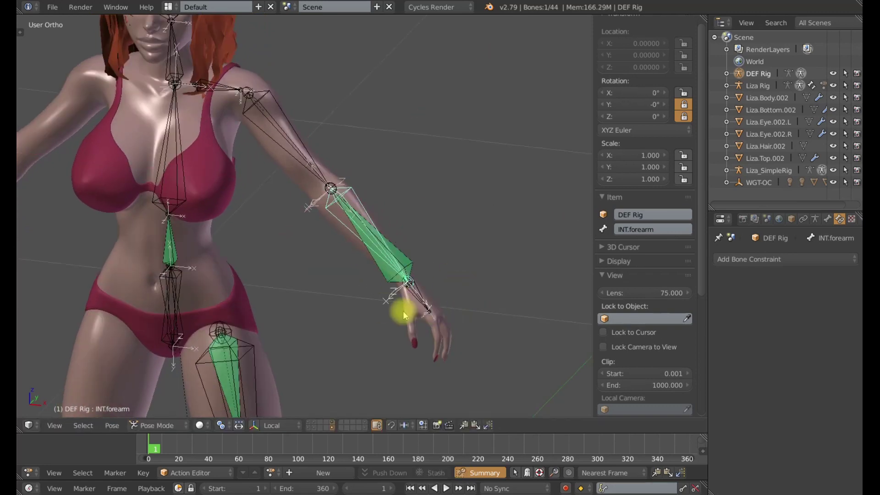
Try rotating INT.hand about its X axis, freely and about its Y axis to test the wrist
right_click(423, 300)
key("r")
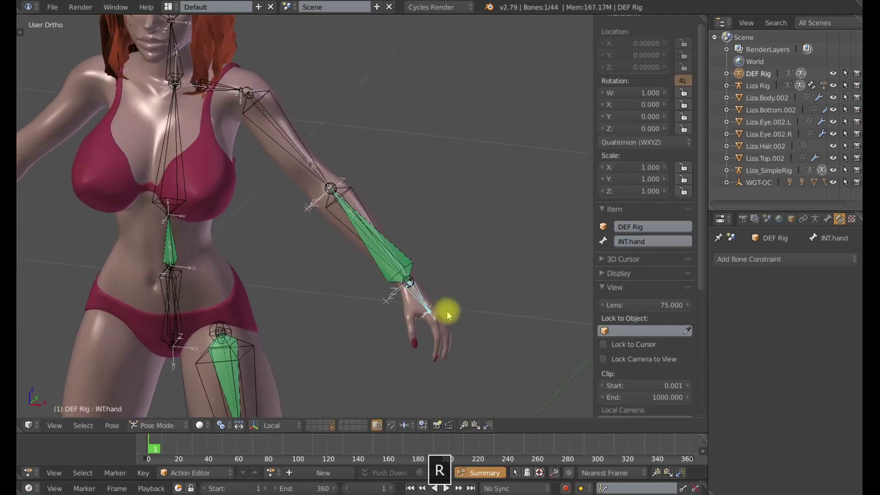
key("x")
right_click(458, 298)
key("r")
right_click(452, 295)
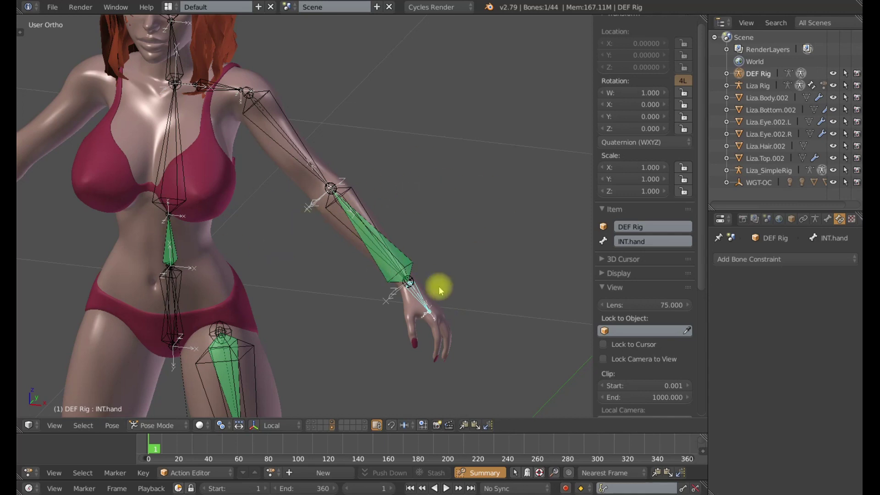
key("r")
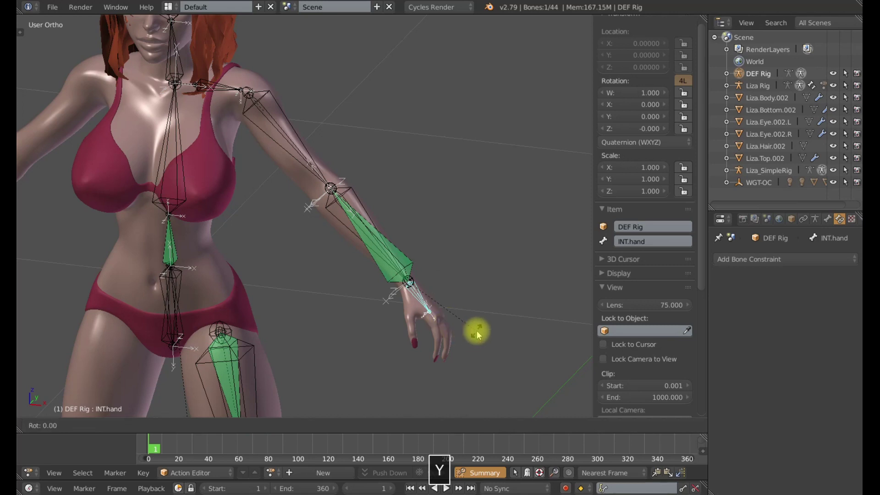
right_click(503, 299)
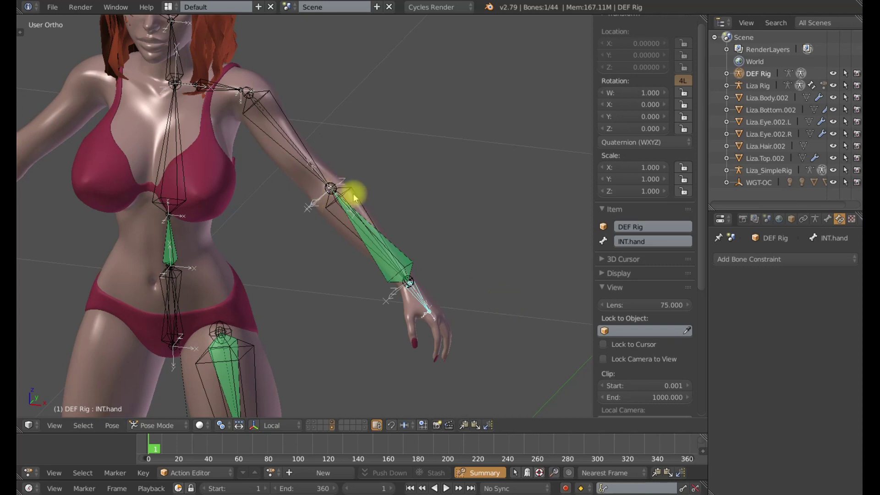
In front view and Edit Mode, duplicate INT.forearm and INT.upper_arm in place and subdivide the copies
right_click(365, 205)
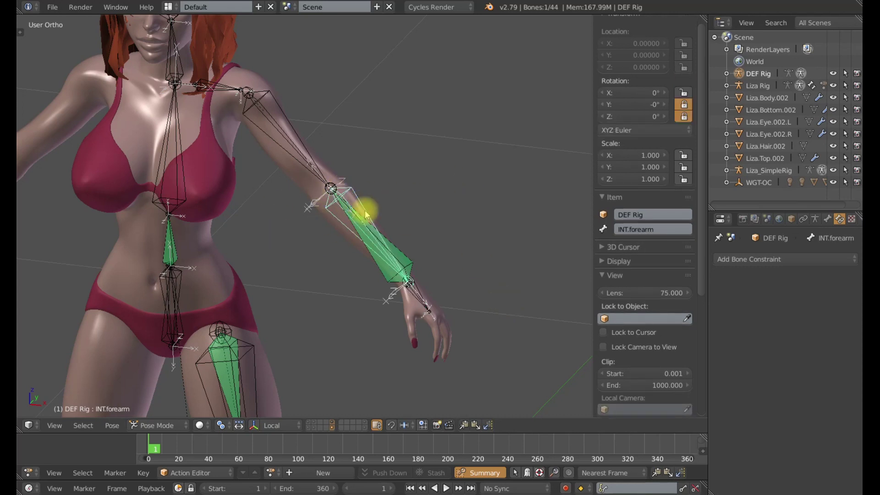
key("KP_1")
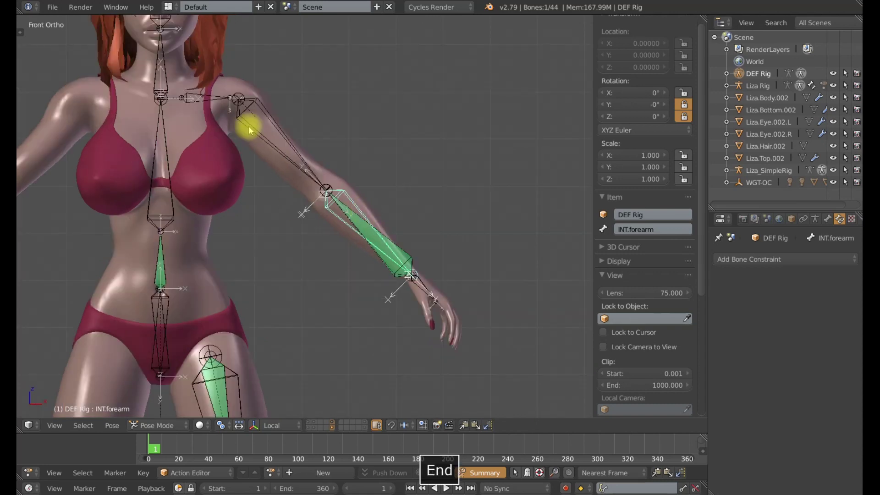
right_click(336, 206)
key("Tab")
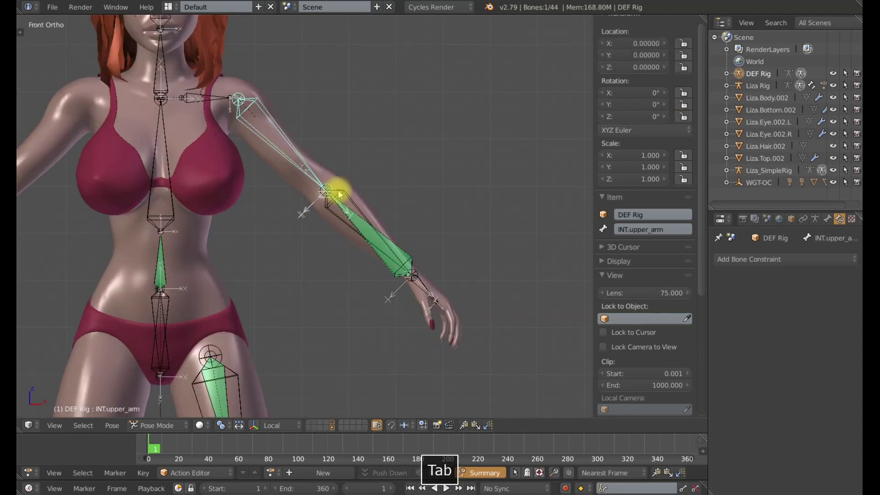
scroll(375, 191, "up", 2)
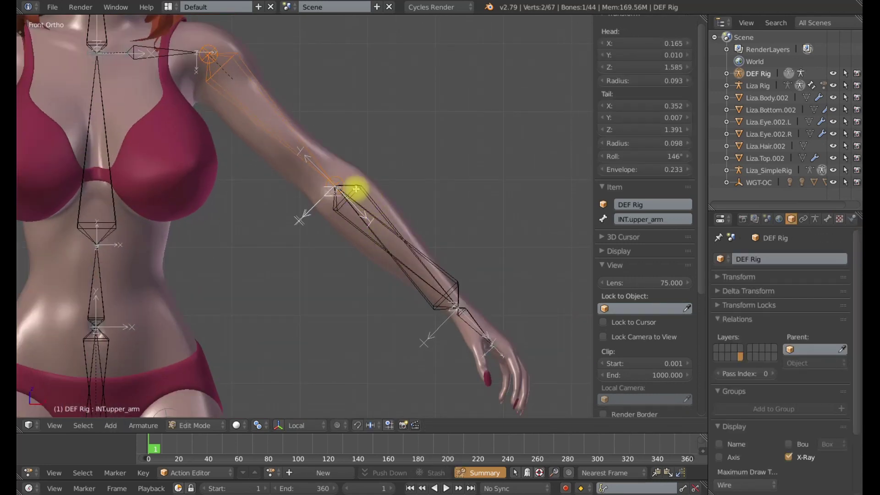
right_click(367, 194)
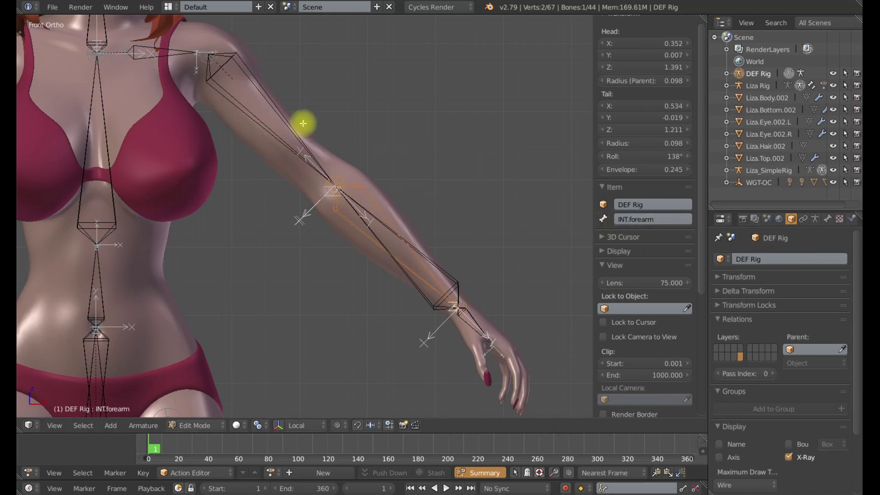
right_click(289, 126, "shift")
scroll(487, 170, "down", 2)
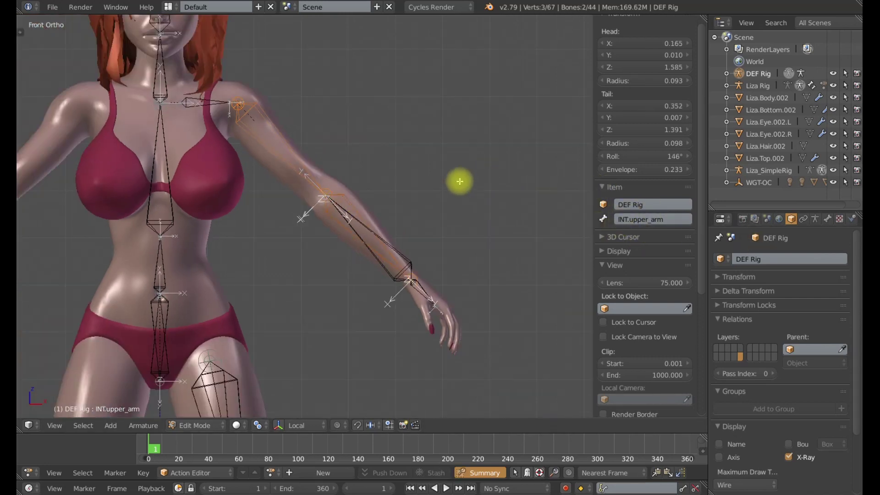
key("shift+d")
right_click(453, 182)
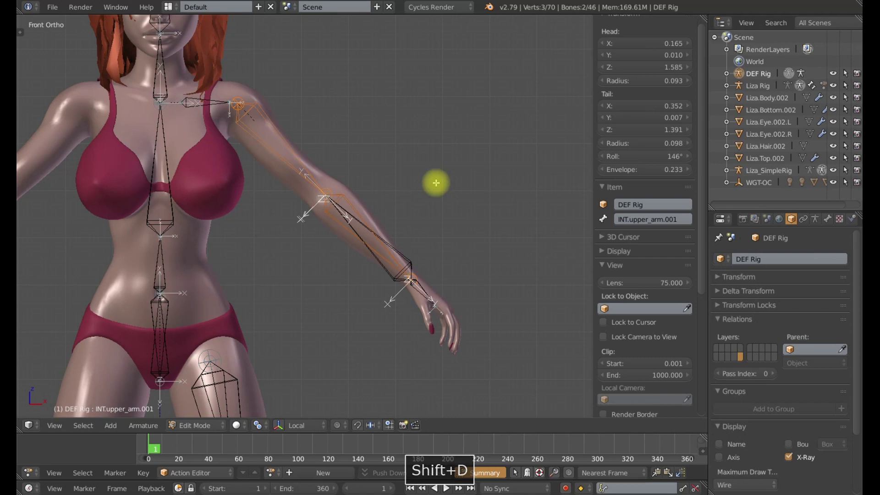
key("w")
left_click(433, 181)
Examine the upper arm chain by selecting INT.upper_arm, its subdivided halves and the shoulder bone in turn
middle_click_drag(362, 175, 381, 202, "shift")
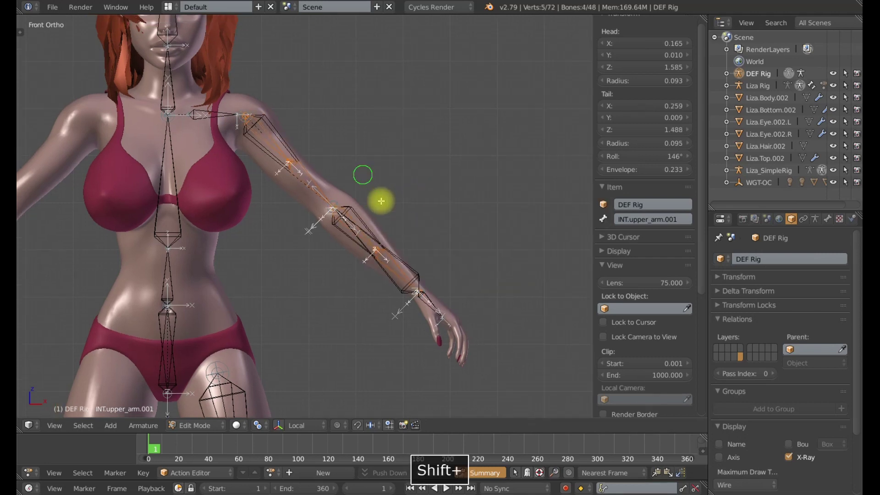
scroll(367, 197, "up", 3)
right_click(305, 154)
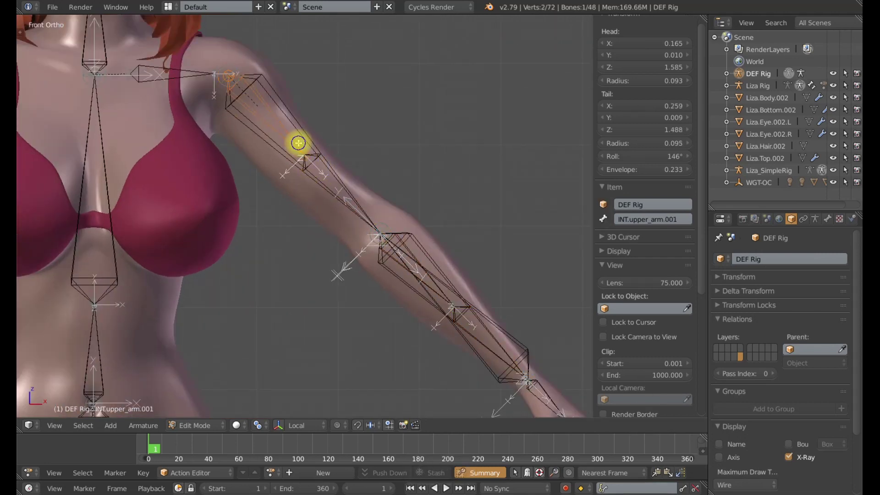
scroll(323, 200, "down", 6)
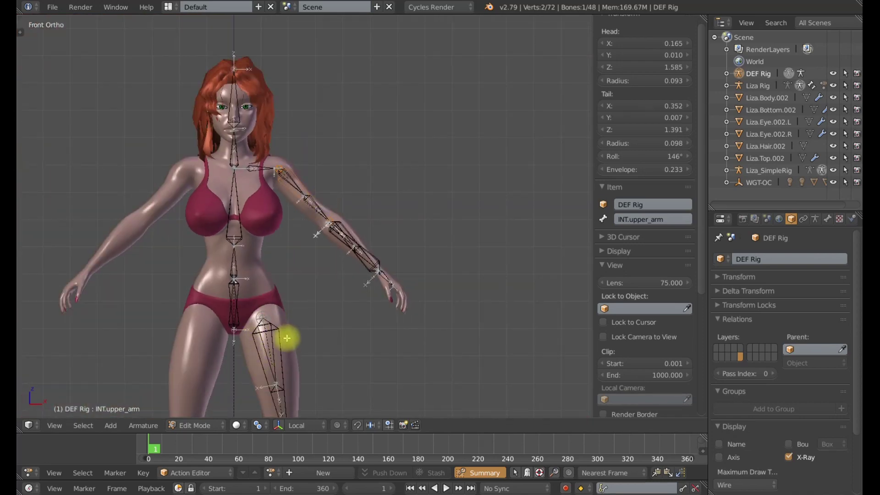
scroll(289, 307, "up", 4)
right_click(321, 190)
right_click(304, 165)
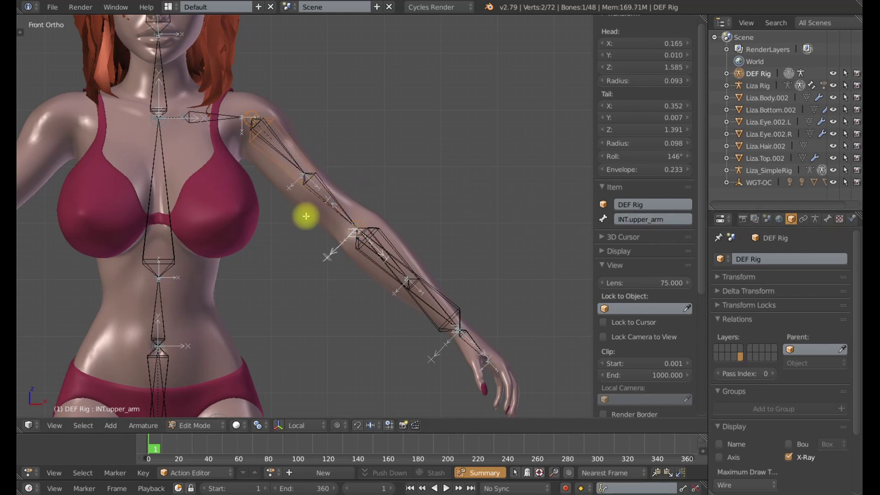
right_click(286, 154)
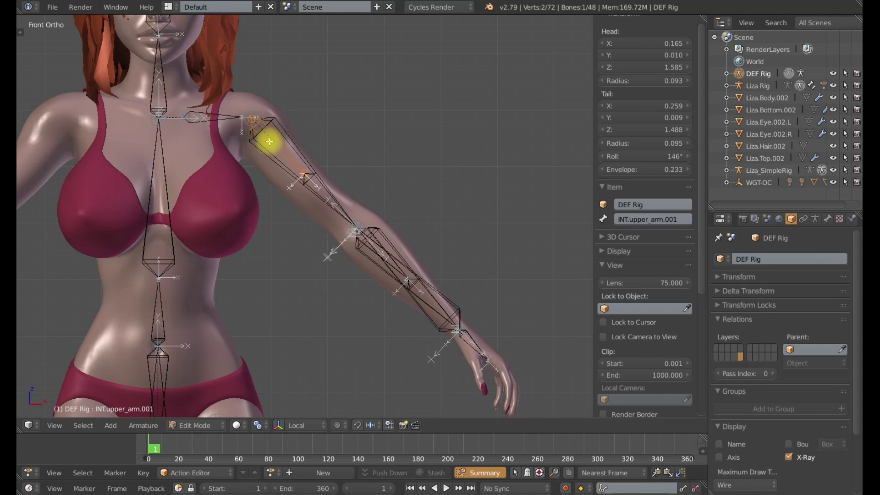
right_click(205, 114)
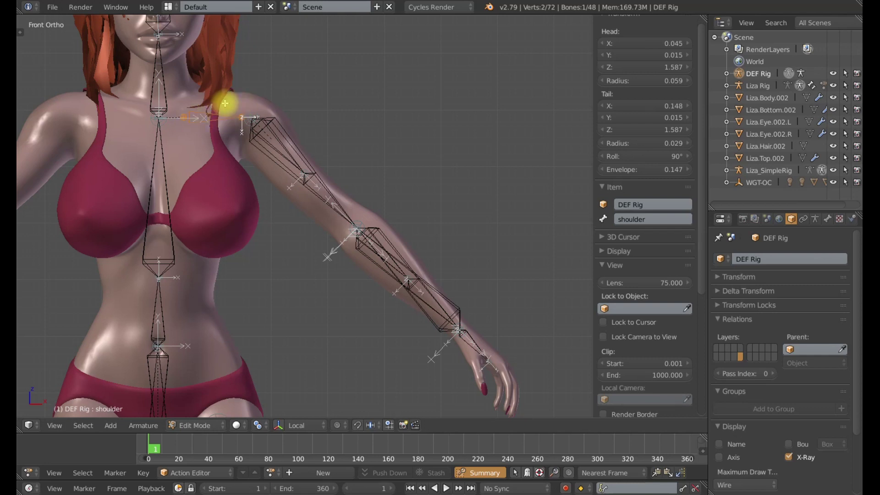
right_click(283, 146)
right_click(315, 182)
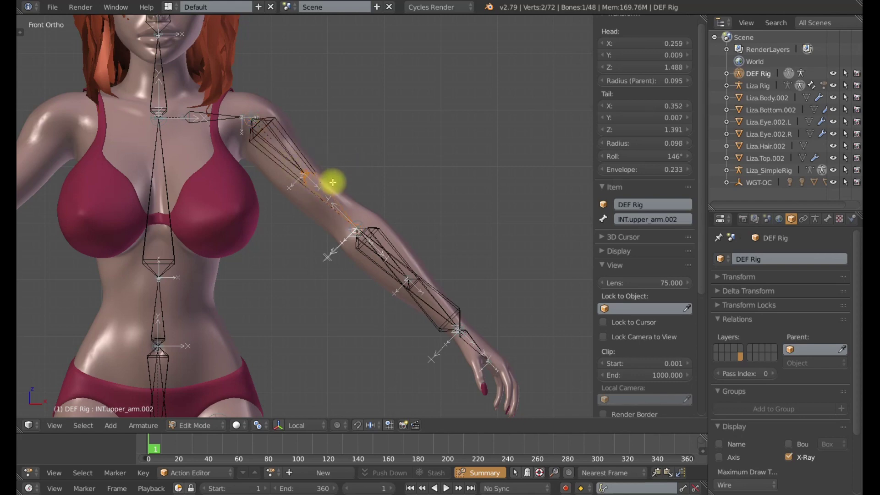
Examine the overlapping lower arm bones by selecting INT.forearm.001, INT.forearm.002 and MCH.forearm together
scroll(333, 182, "down", 3)
scroll(367, 200, "down", 1, "shift")
scroll(358, 191, "up", 3)
scroll(357, 190, "down", 2, "shift")
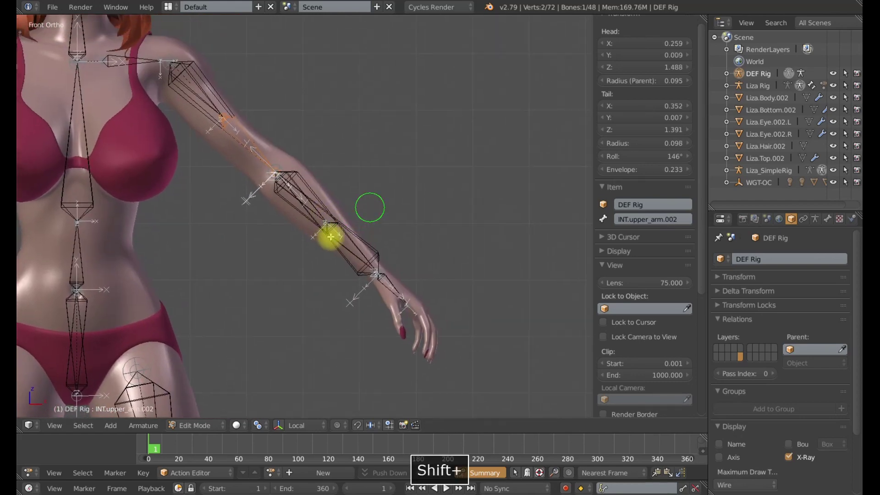
scroll(331, 236, "up", 2)
right_click(269, 173)
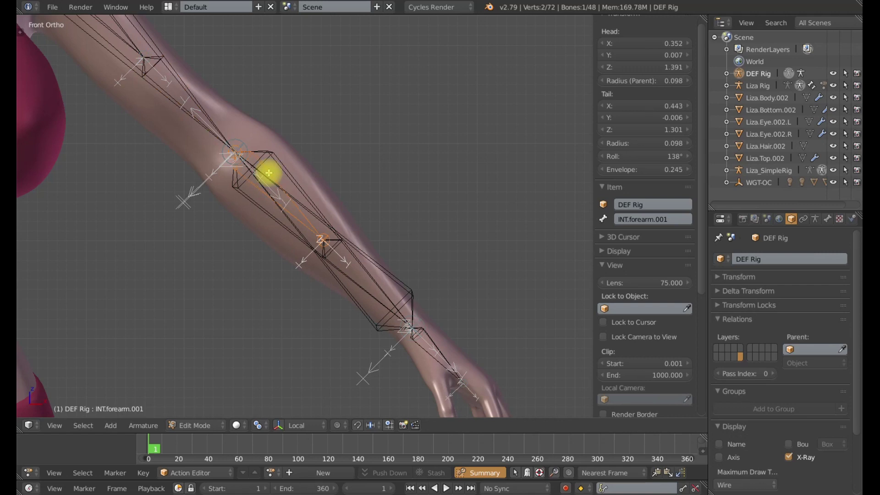
right_click(333, 247, "shift")
scroll(332, 247, "down", 3)
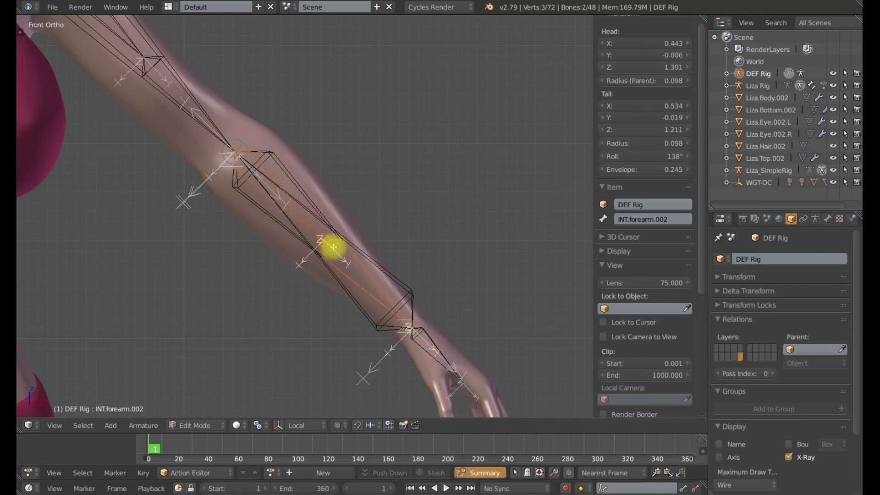
middle_click_drag(354, 243, 353, 257)
scroll(352, 258, "up", 3)
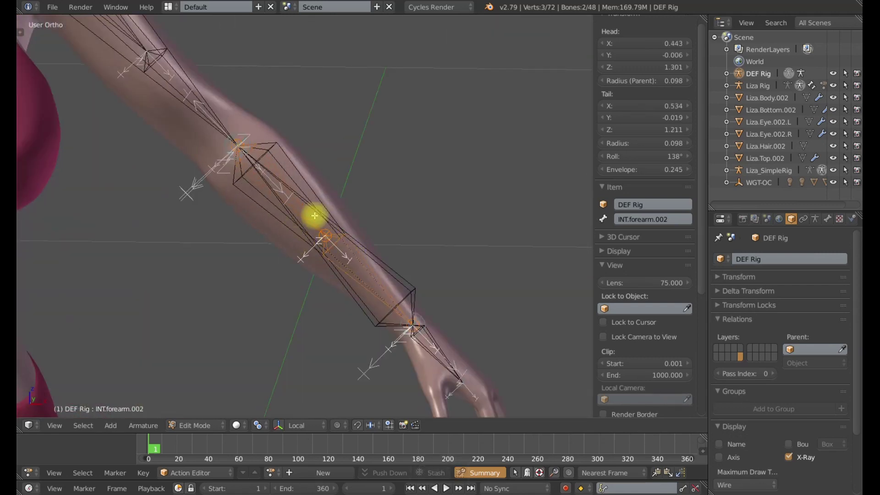
right_click(393, 272, "shift")
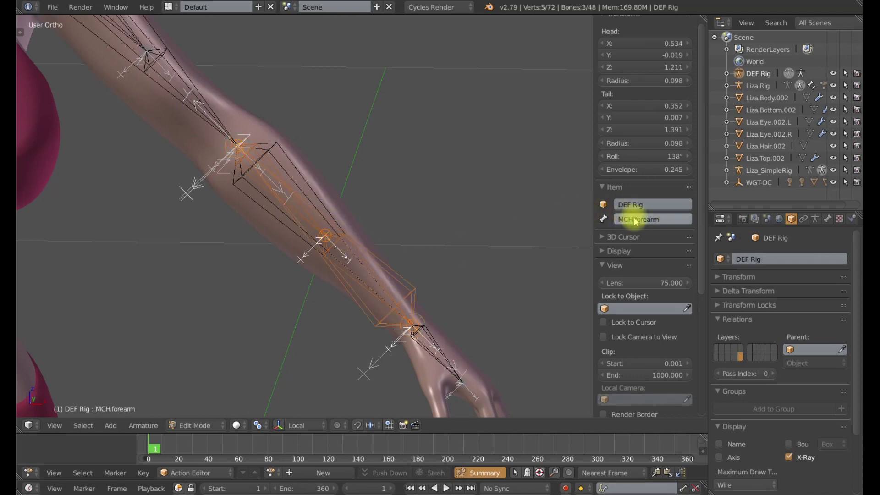
In Pose Mode, try rotating INT.forearm about its local X axis to test the elbow bend
key("Tab")
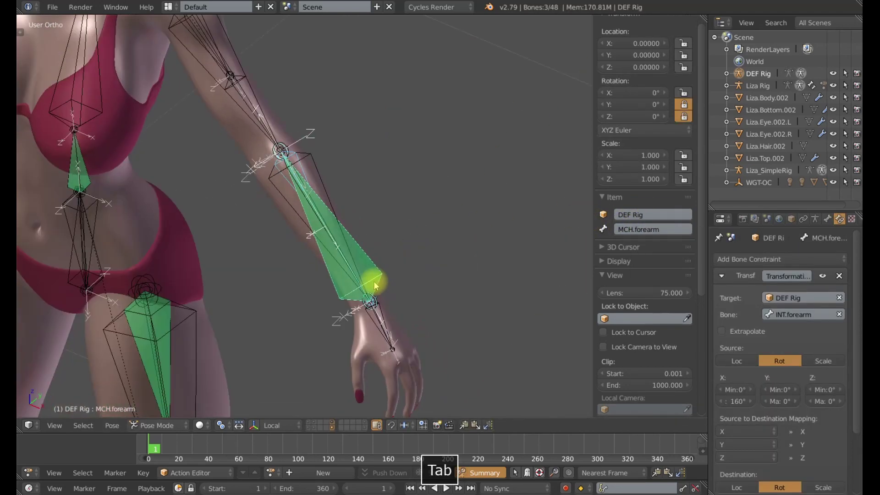
right_click(332, 201)
key("r")
key("x")
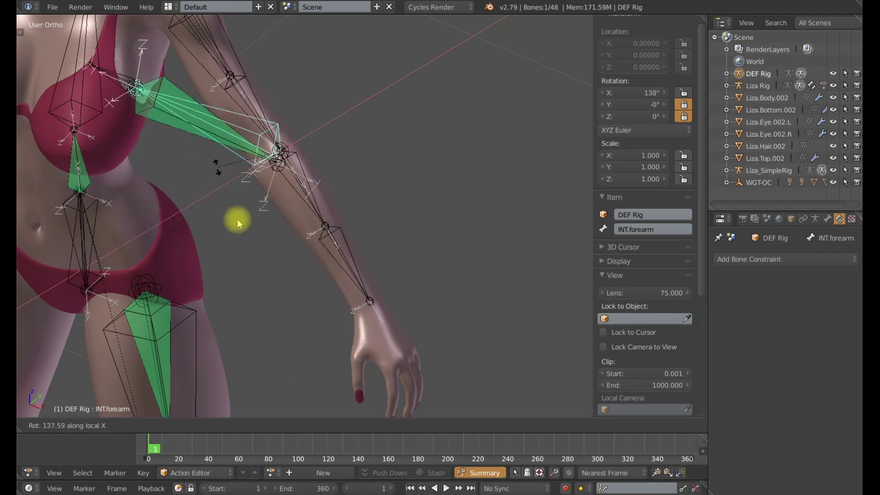
key("Escape")
In Edit Mode, parent INT.forearm.001 and INT.forearm.002 to MCH.forearm, keeping their offset
scroll(364, 248, "up", 2)
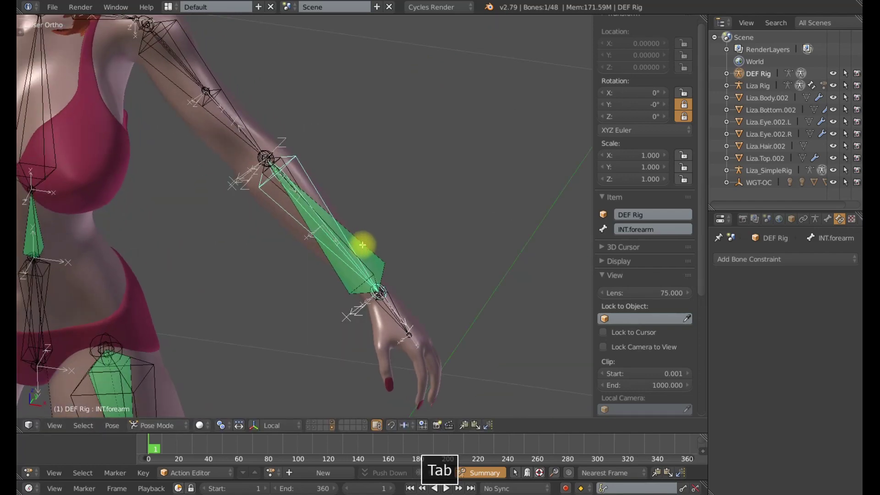
key("Tab")
scroll(365, 238, "up", 3)
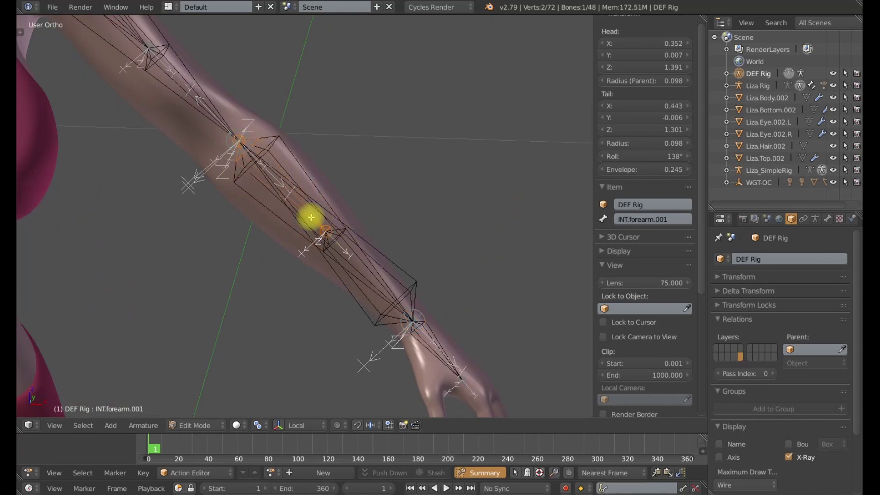
right_click(369, 266, "shift")
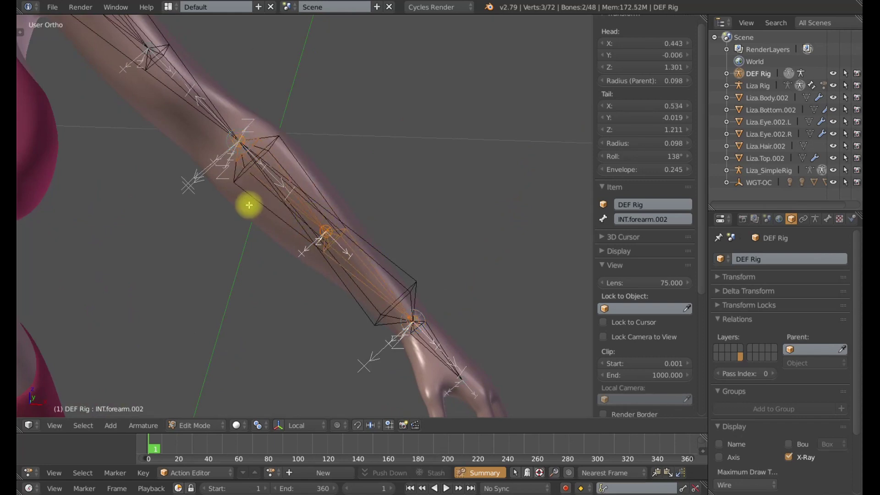
right_click(309, 180, "shift")
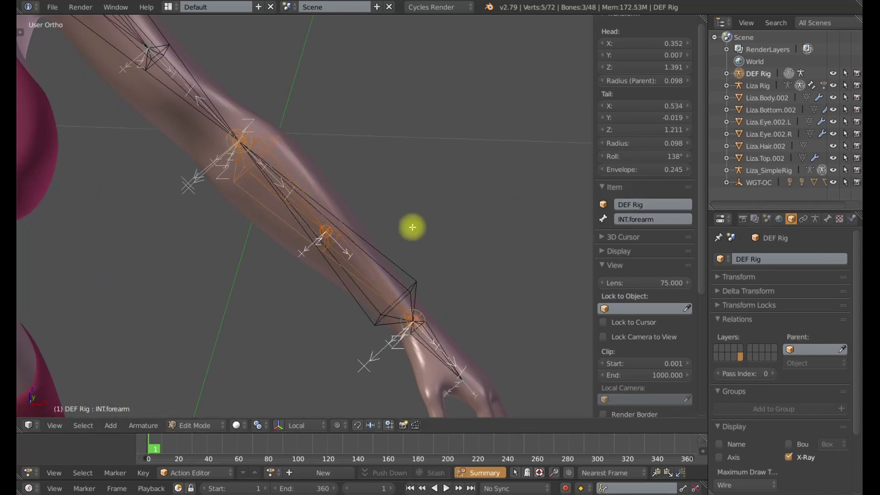
scroll(412, 226, "up", 3)
right_click(314, 216)
right_click(355, 262, "shift")
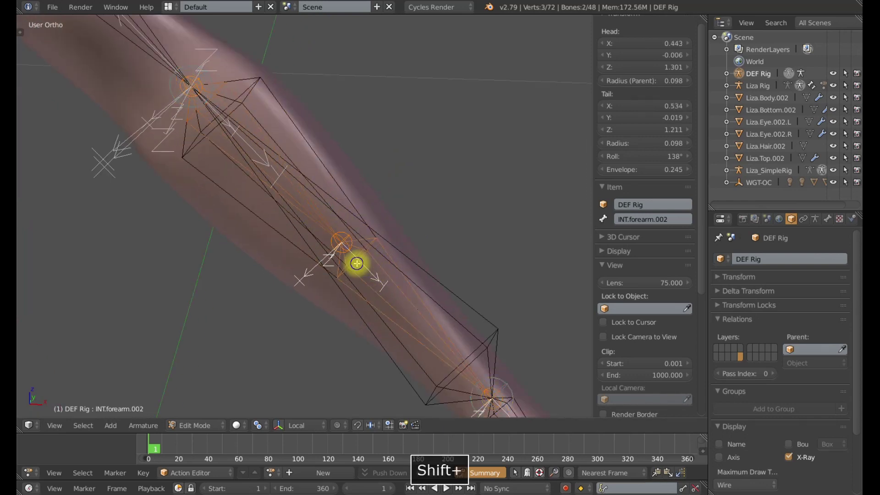
right_click(448, 283, "shift")
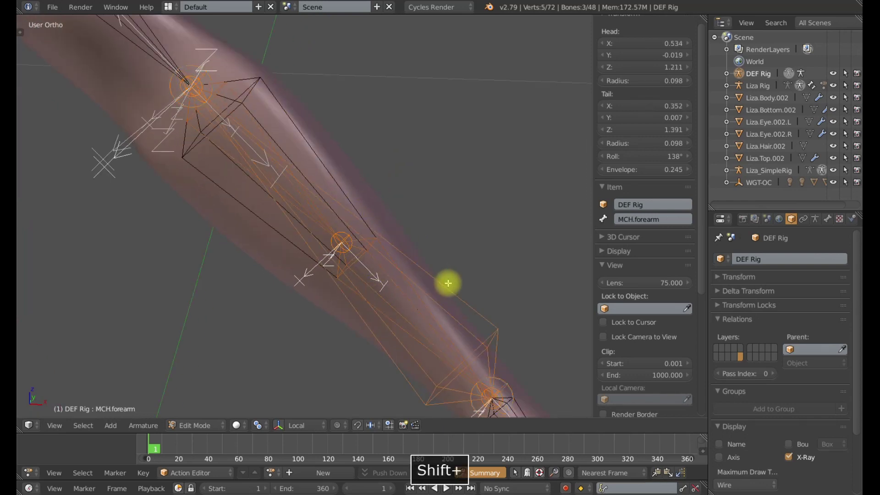
key("ctrl+p")
left_click(448, 281)
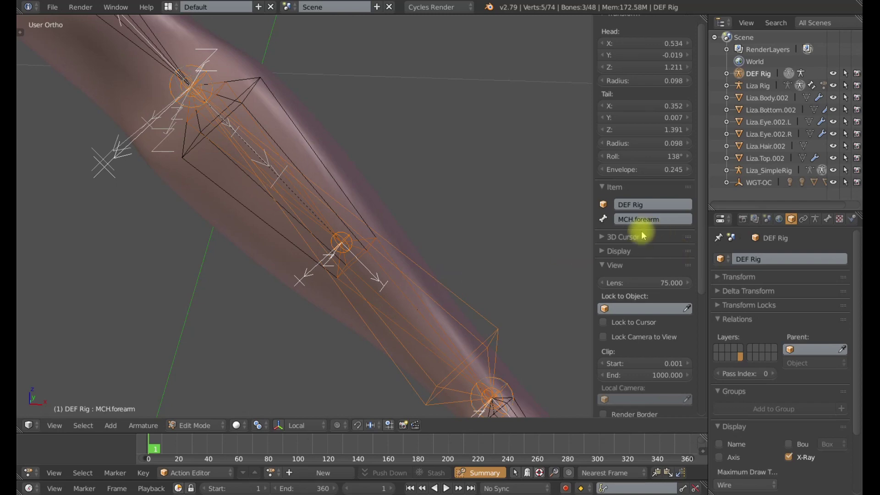
Return to Pose Mode and hide the MCH.forearm bone
scroll(484, 246, "down", 1)
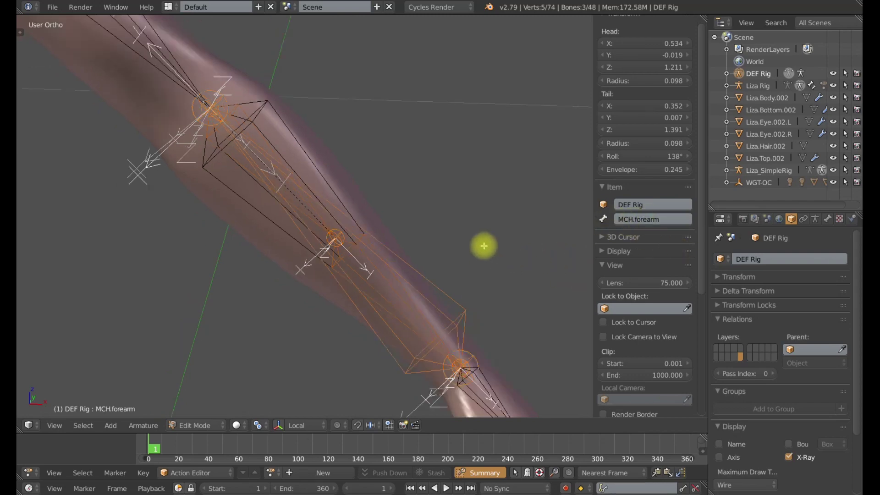
scroll(484, 246, "down", 4)
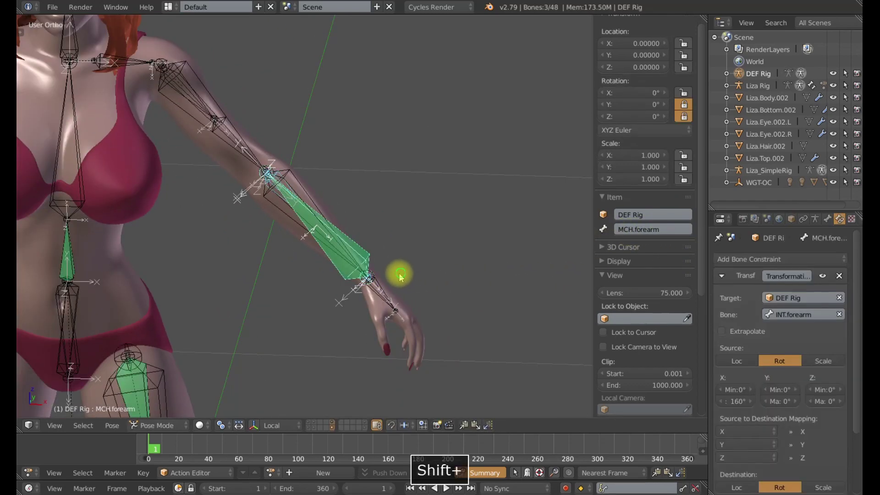
scroll(367, 262, "up", 4)
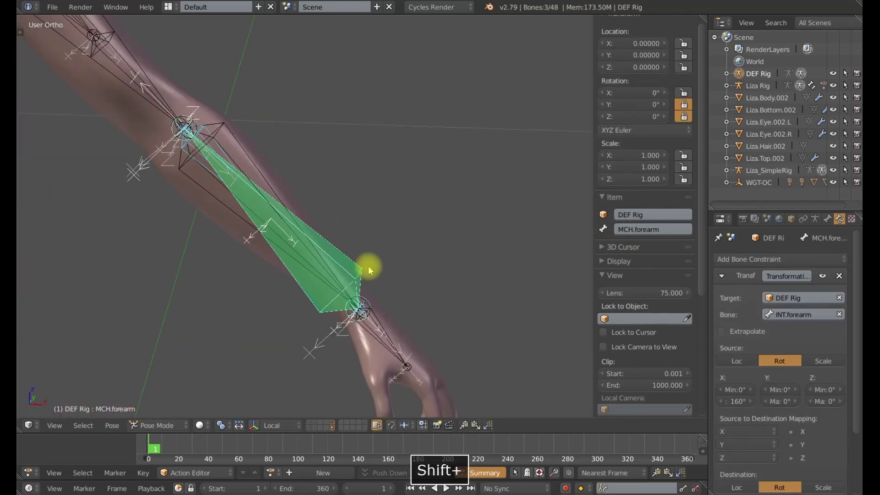
left_click(355, 270)
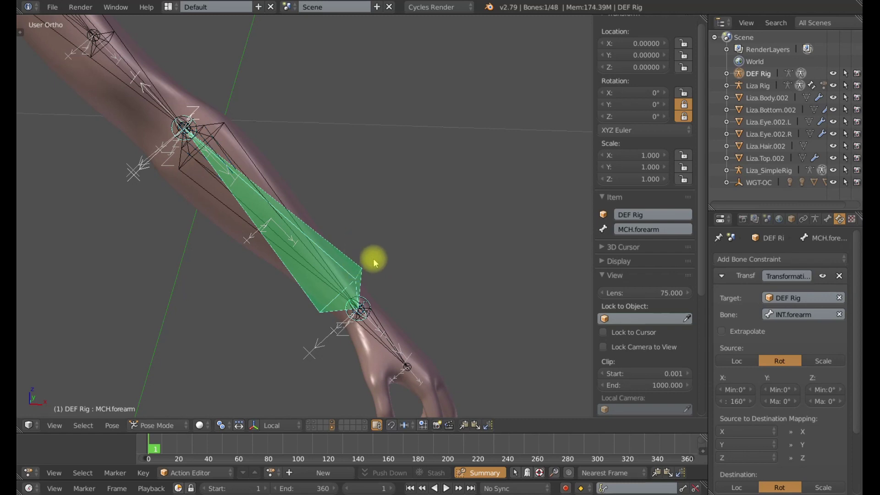
key("h")
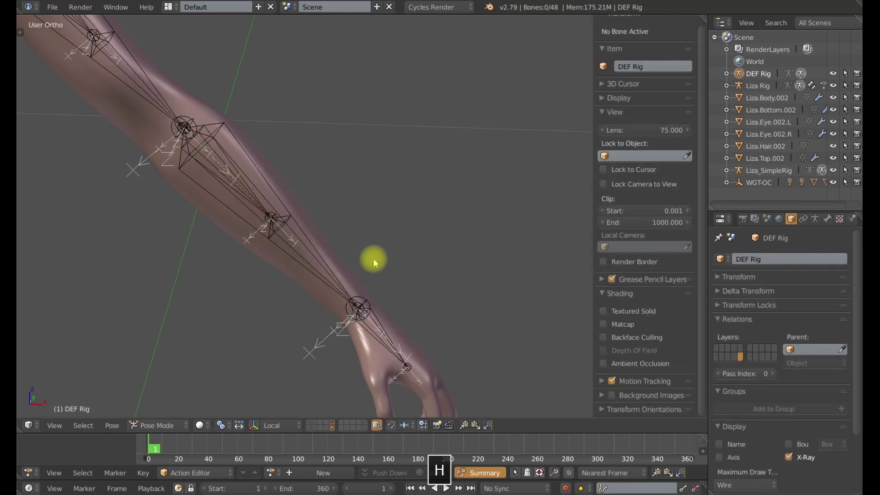
Select INT.hand and examine how it meets INT.forearm.002 at the wrist from several angles
key("KP_1")
middle_click_drag(374, 261, 378, 205, "shift")
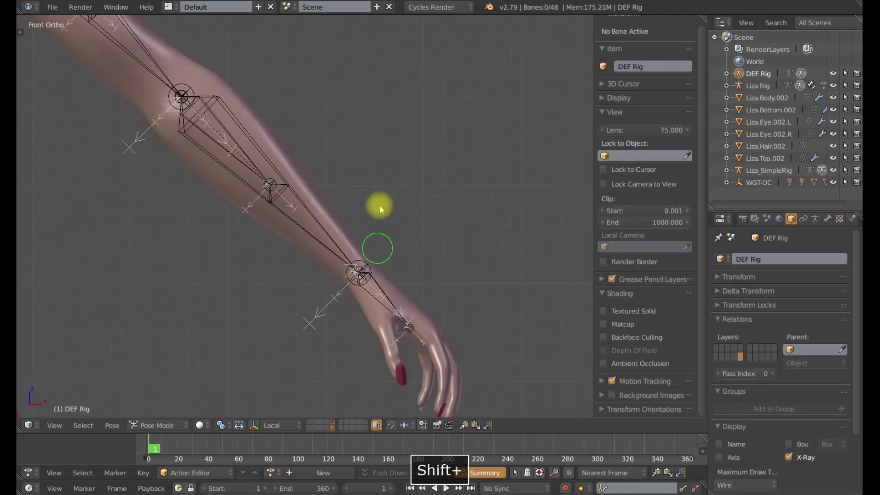
right_click(271, 190)
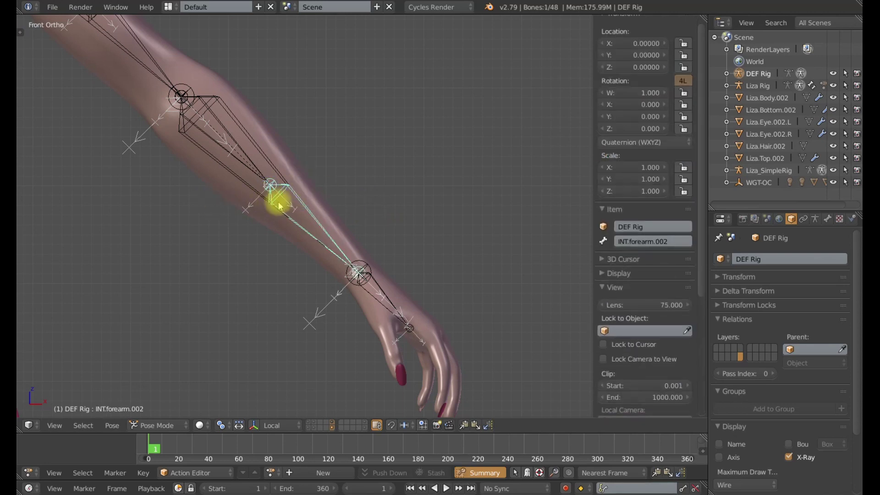
right_click(378, 286)
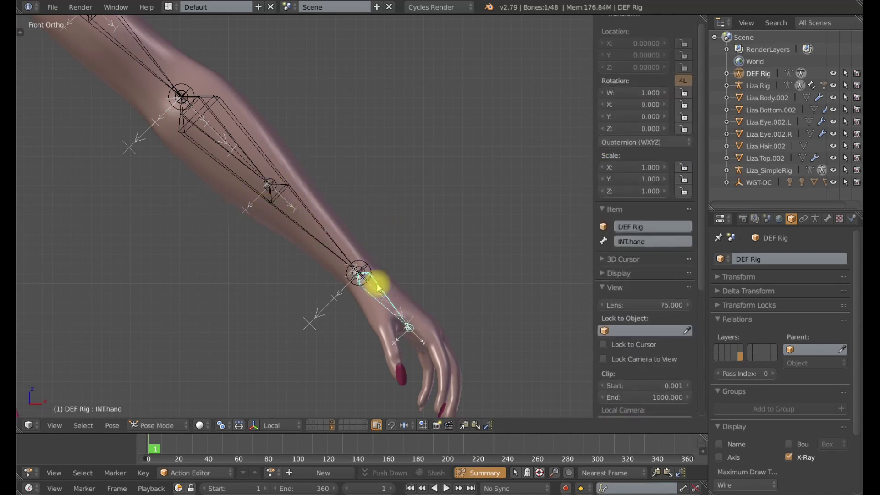
scroll(385, 281, "down", 5)
middle_click_drag(385, 281, 376, 308)
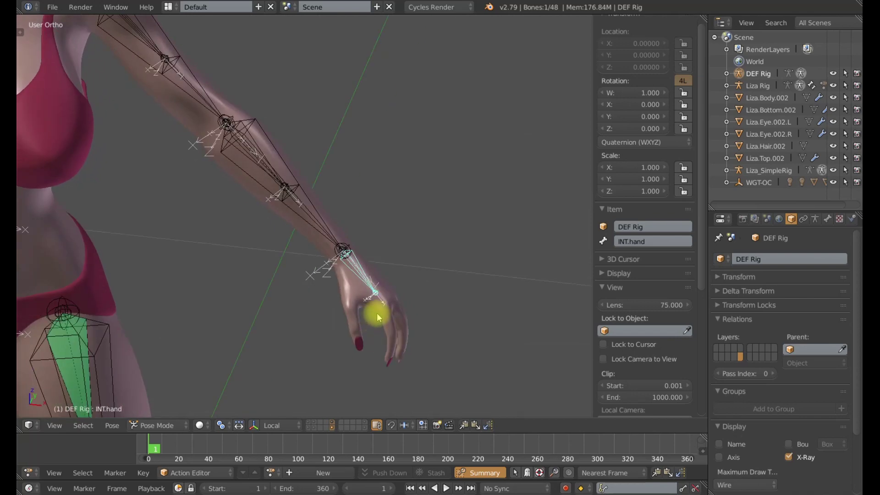
scroll(363, 276, "up", 5)
middle_click_drag(367, 250, 326, 269)
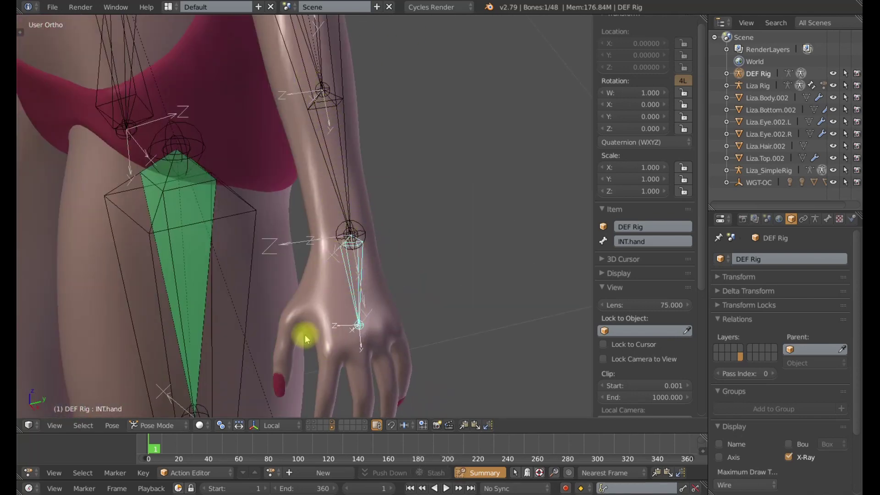
middle_click_drag(305, 334, 333, 265)
middle_click_drag(308, 215, 335, 305)
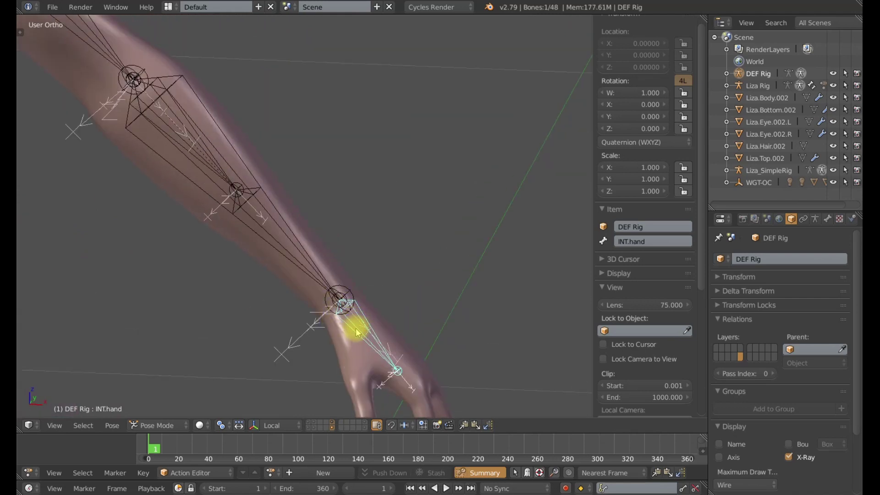
Add a Copy Rotation constraint to INT.forearm.002 with INT.hand as its target
scroll(344, 271, "up", 3)
right_click(212, 188, "shift")
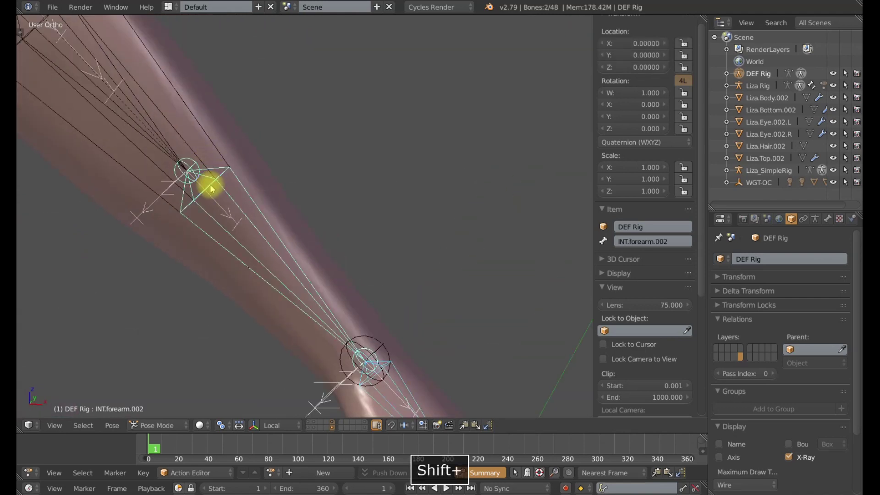
key("ctrl+shift+c")
left_click(211, 186)
scroll(246, 202, "down", 5)
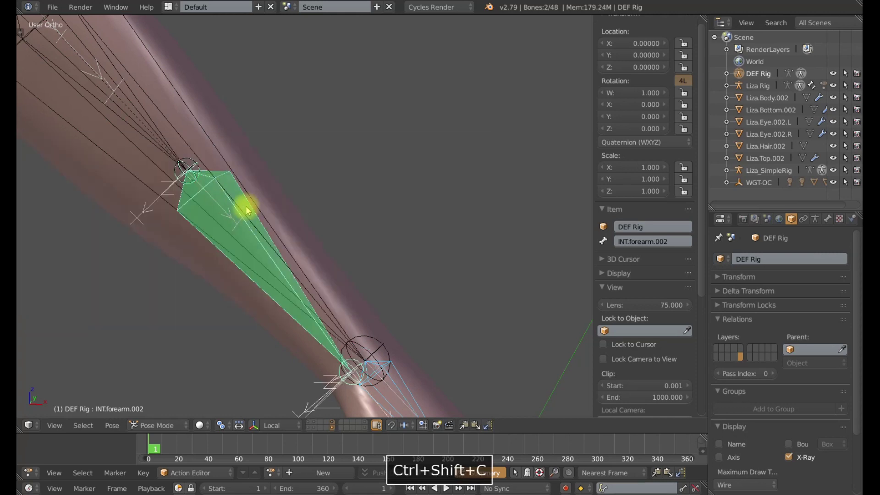
Toggle INT.forearm.002's Copy Rotation constraint on and off to compare the lower forearm's alignment with the hand
middle_click_drag(369, 297, 315, 249)
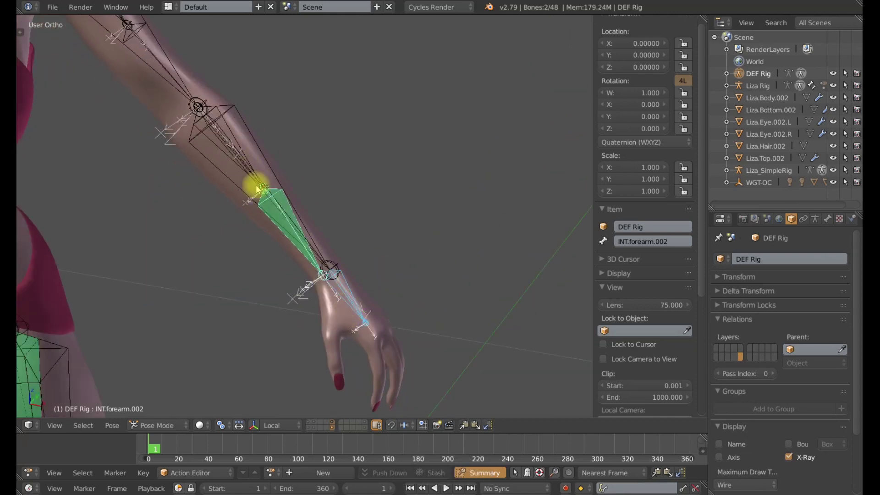
left_click(840, 218)
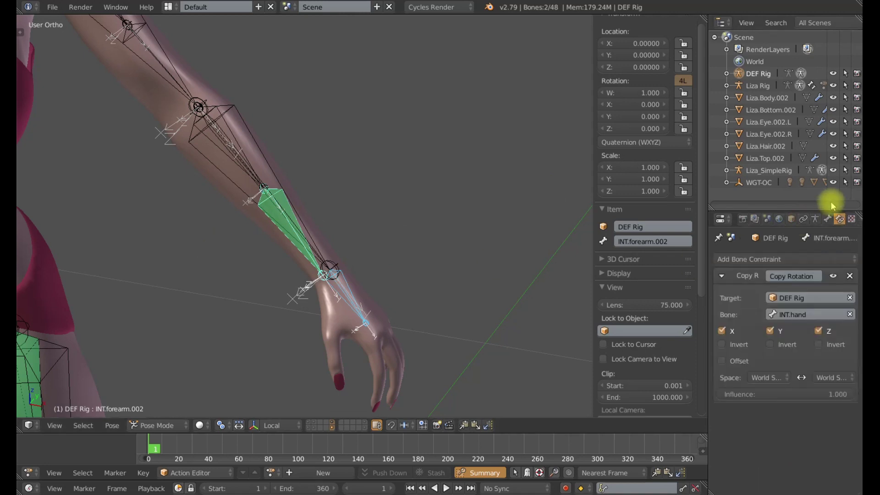
left_click(837, 277)
left_click(837, 277)
left_click(837, 277)
left_click(837, 277)
left_click(837, 277)
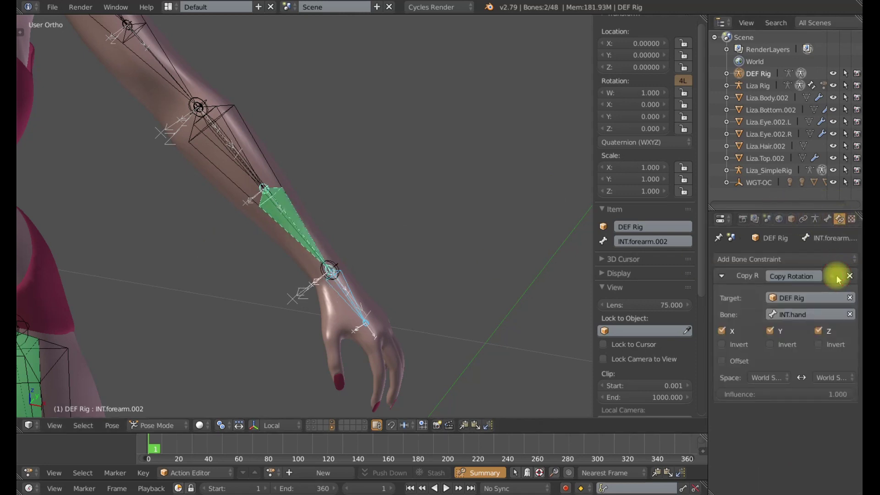
left_click(837, 278)
left_click(838, 277)
left_click(319, 296)
middle_click_drag(390, 227, 394, 210)
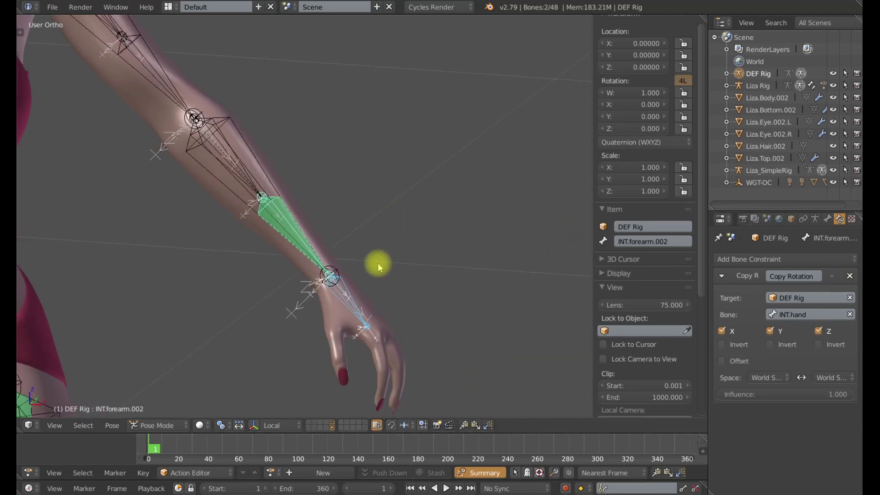
middle_click_drag(378, 283, 364, 298)
Remove the Copy Rotation constraint from INT.forearm.002
right_click(311, 292)
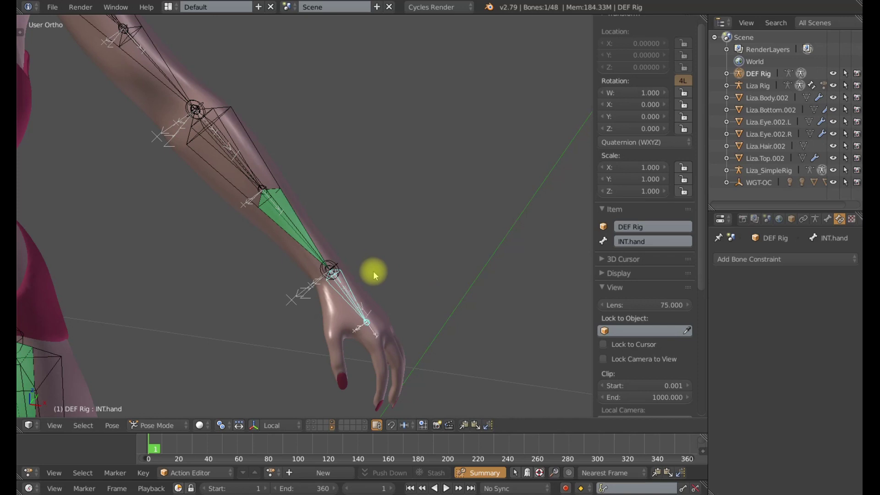
right_click(281, 197)
right_click(284, 201)
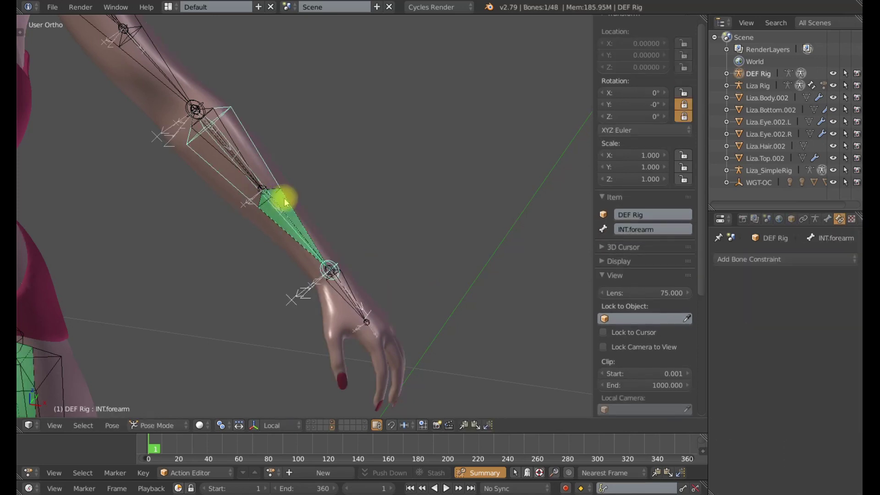
right_click(275, 190)
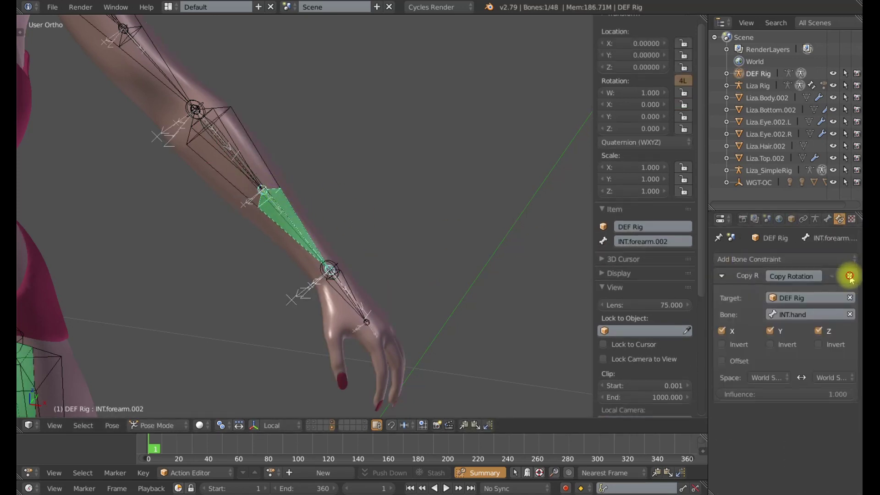
left_click(850, 276)
middle_click_drag(310, 253, 358, 244)
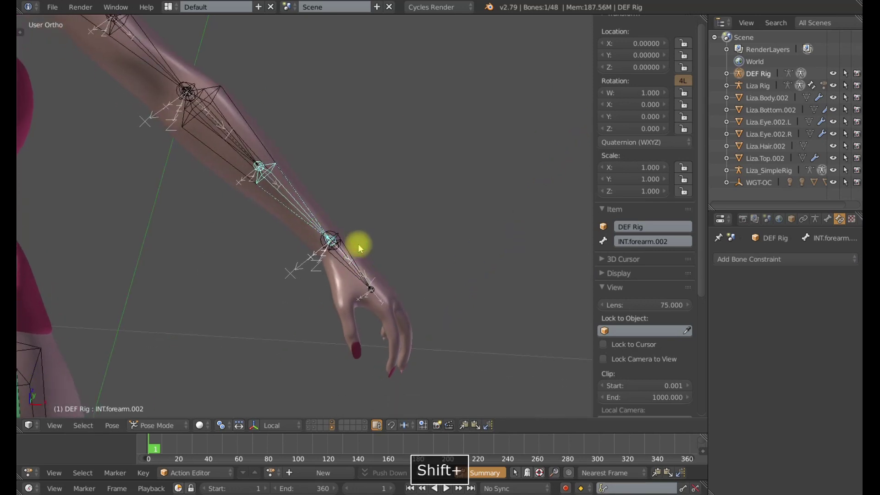
Duplicate INT.forearm.002 in place in Edit Mode and scale the copy down to about one third of its length
key("KP_1")
scroll(358, 244, "up", 2)
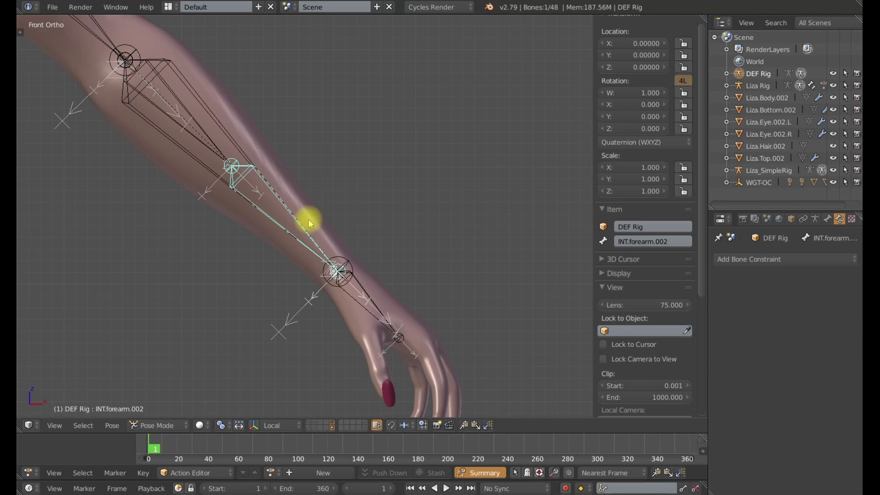
right_click(364, 293)
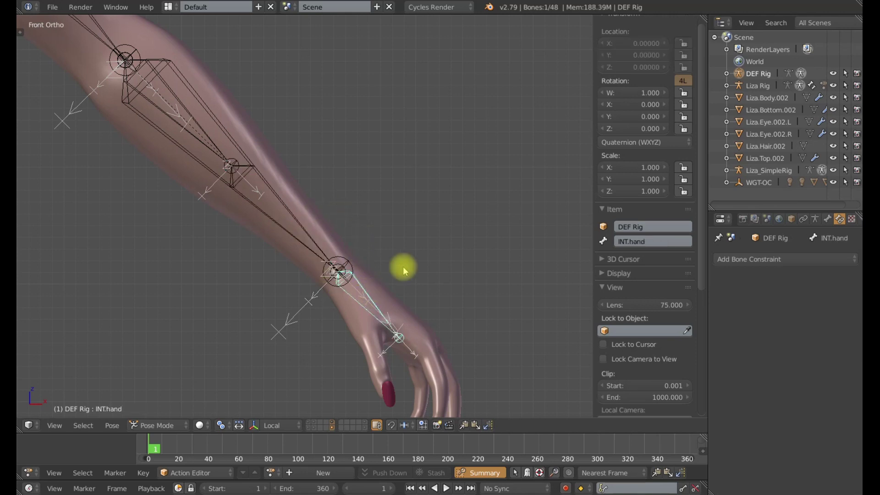
scroll(406, 271, "up", 2)
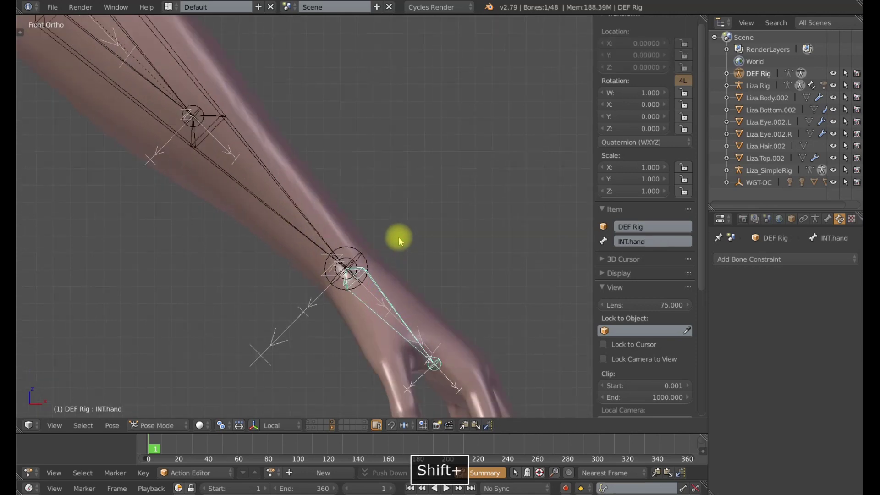
right_click(240, 149)
right_click(241, 144)
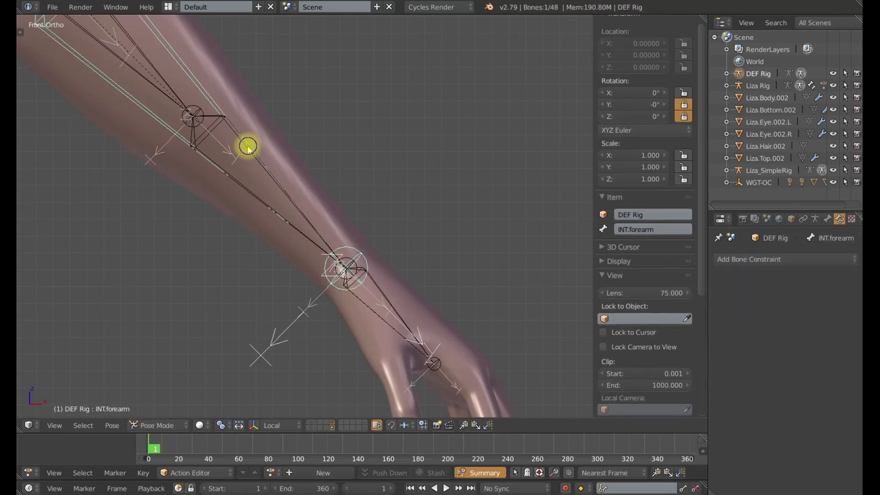
right_click(248, 146)
scroll(255, 171, "down", 2)
key("Tab")
middle_click_drag(326, 202, 334, 232, "shift")
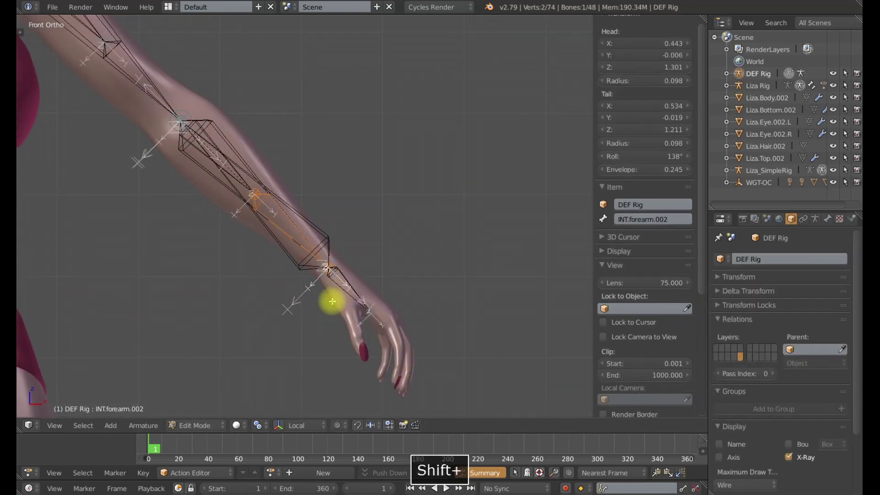
key("shift+d")
right_click(317, 282)
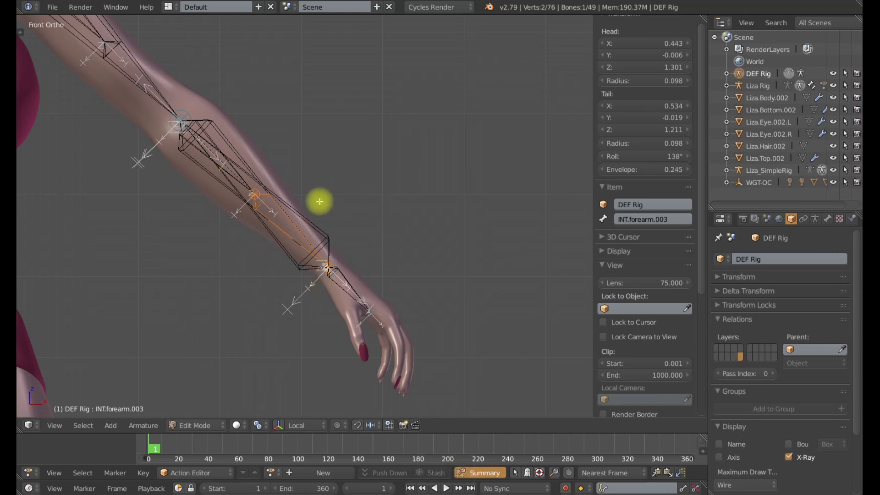
key("s")
left_click(324, 244)
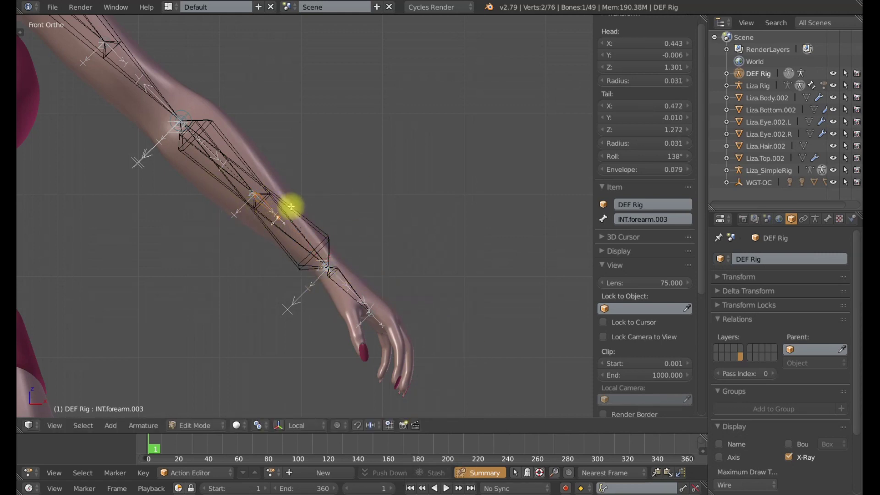
Rename the shortened duplicate bone as MCH.wrist
left_click(668, 218)
type("MCH.wris")
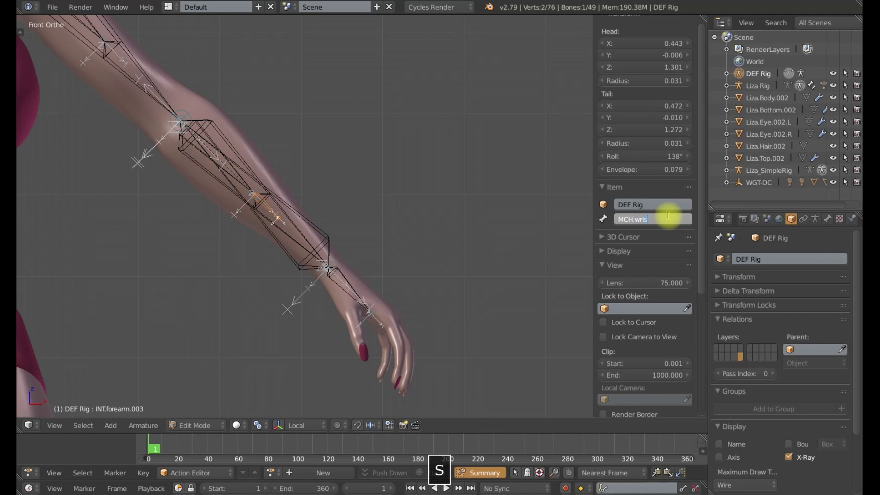
type("t")
key("Return")
Snap the 3D cursor to INT.forearm's tail at the wrist and move MCH.wrist onto the cursor
right_click(337, 267)
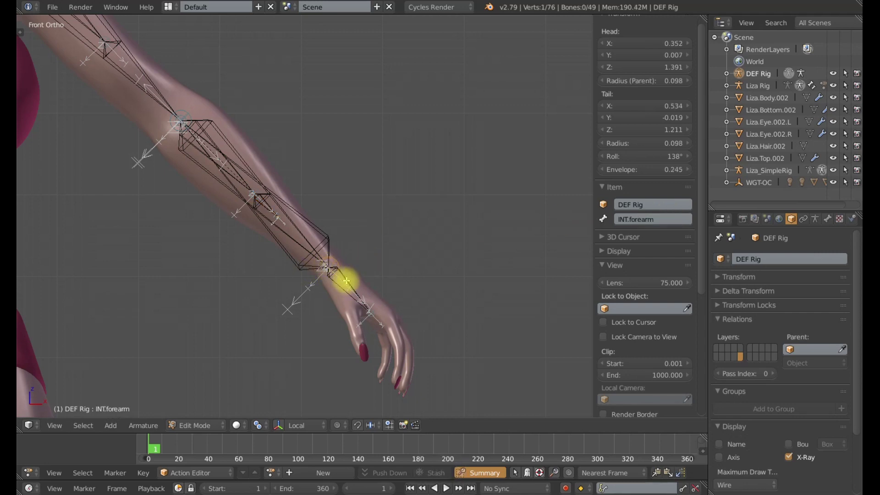
key("shift+s")
left_click(331, 315)
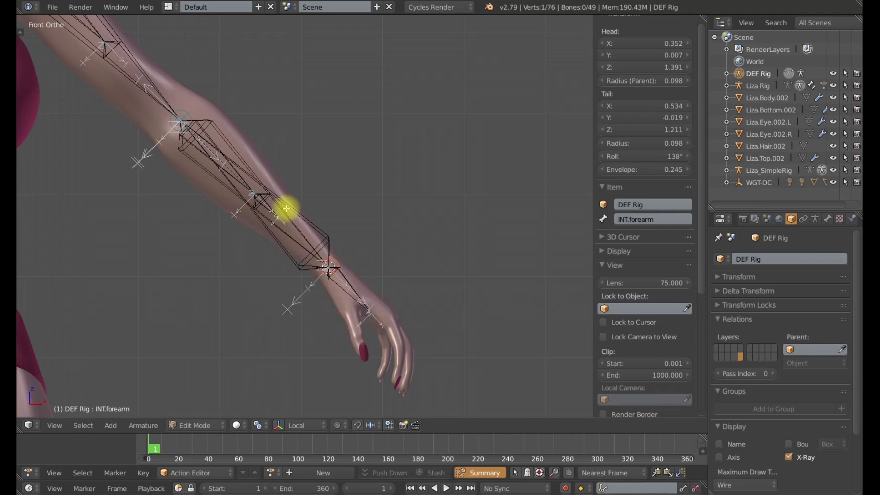
right_click(264, 203)
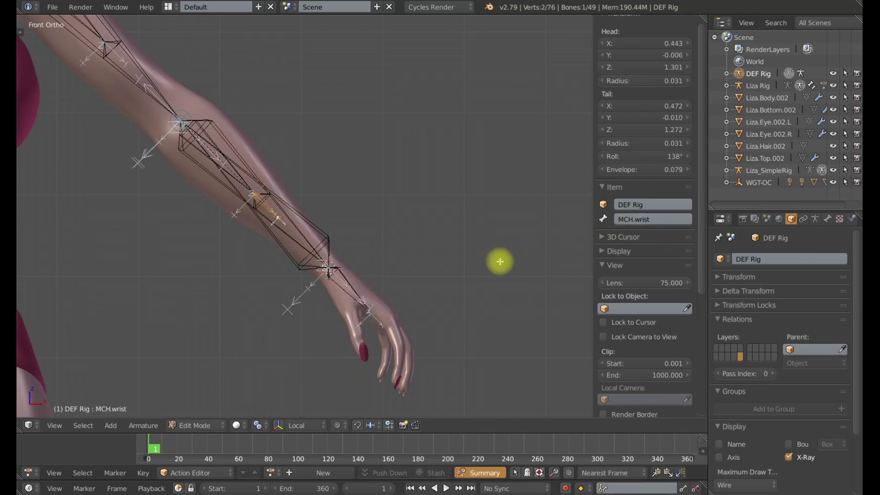
key("shift+s")
left_click(485, 215)
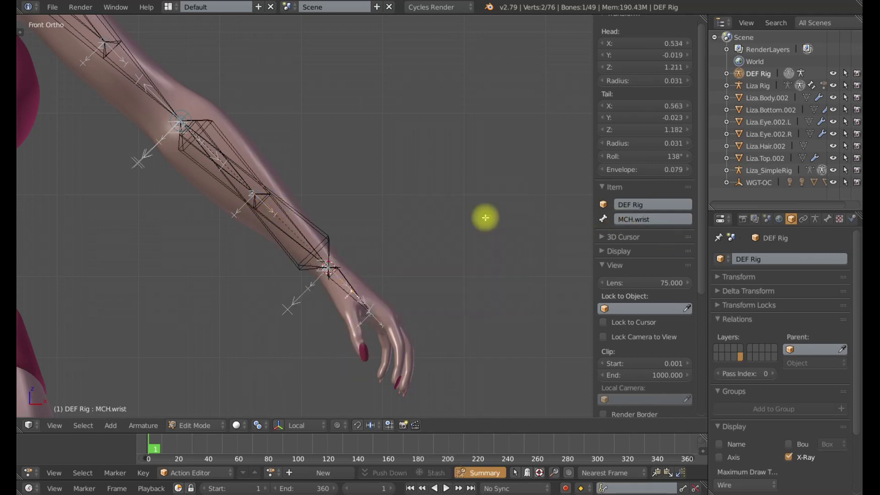
Parent MCH.wrist to INT.hand with Keep Offset
scroll(393, 251, "up", 6)
middle_click_drag(391, 232, 576, 203)
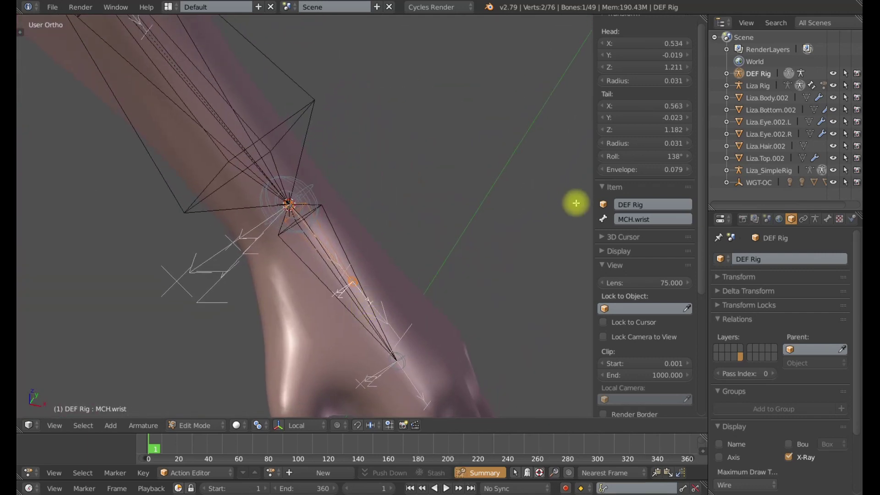
right_click(335, 229, "shift")
key("ctrl+p")
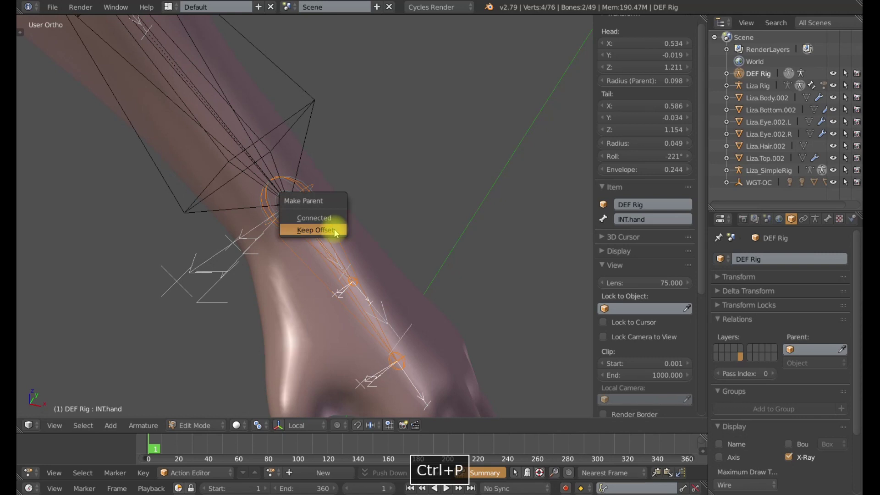
left_click(334, 229)
middle_click_drag(334, 229, 318, 266)
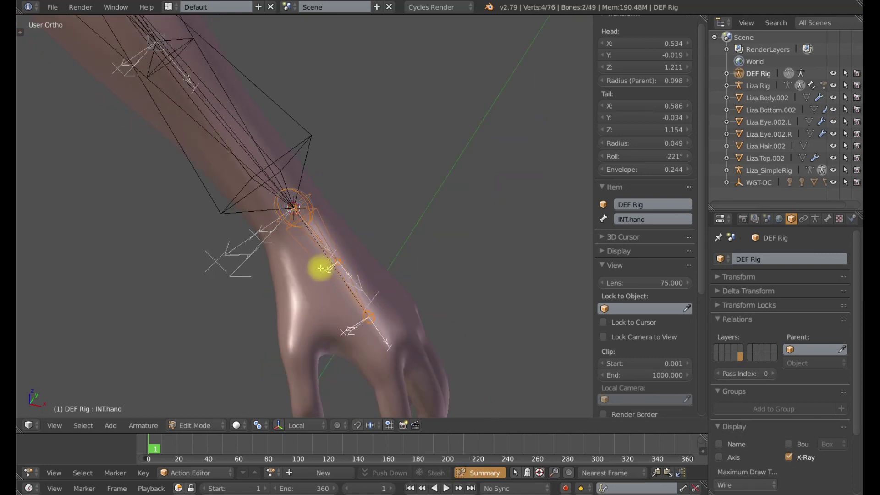
Return the armature to Pose Mode and select MCH.wrist where it overlaps INT.hand
key("Tab")
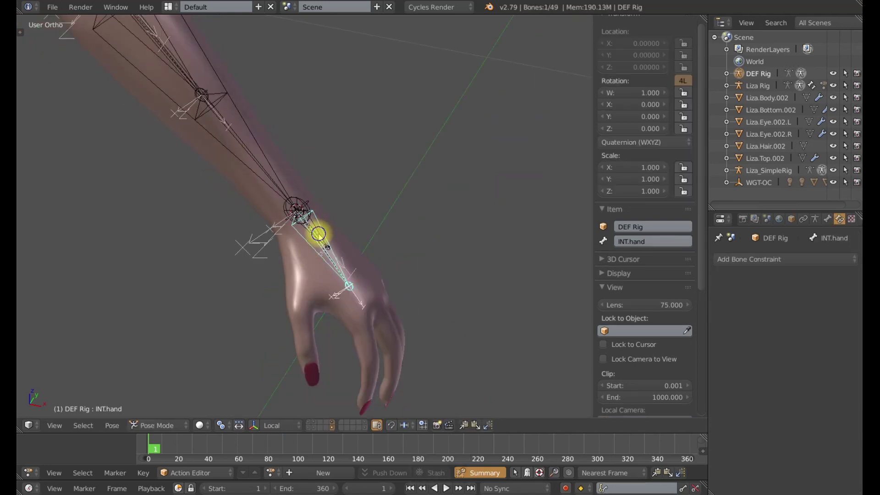
right_click(309, 230)
right_click(317, 256)
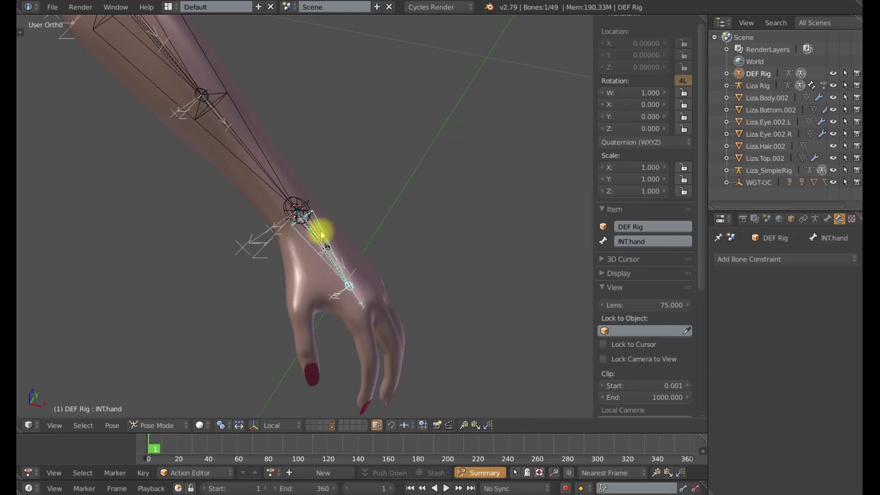
right_click(322, 234)
scroll(309, 239, "down", 5)
middle_click_drag(308, 240, 310, 225)
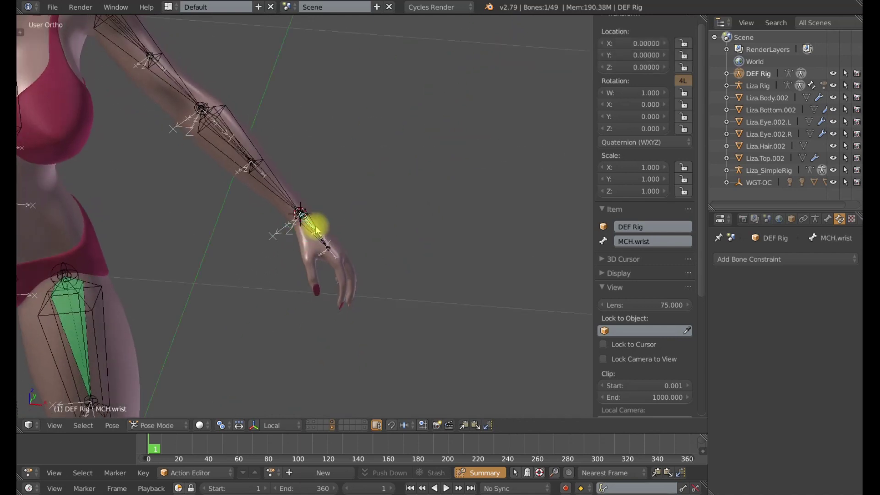
Add a Copy Rotation constraint to INT.forearm.002 with MCH.wrist as its target
scroll(304, 220, "up", 5)
right_click(204, 106)
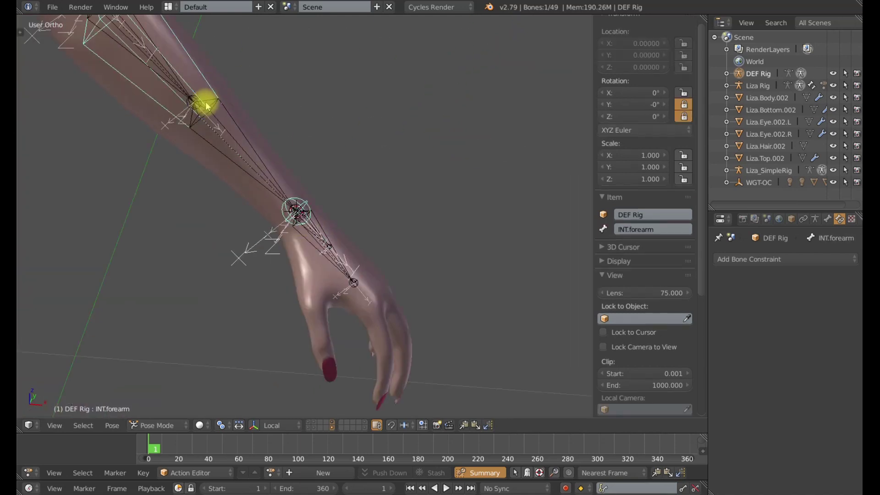
right_click(205, 106)
scroll(275, 147, "up", 3)
right_click(318, 227)
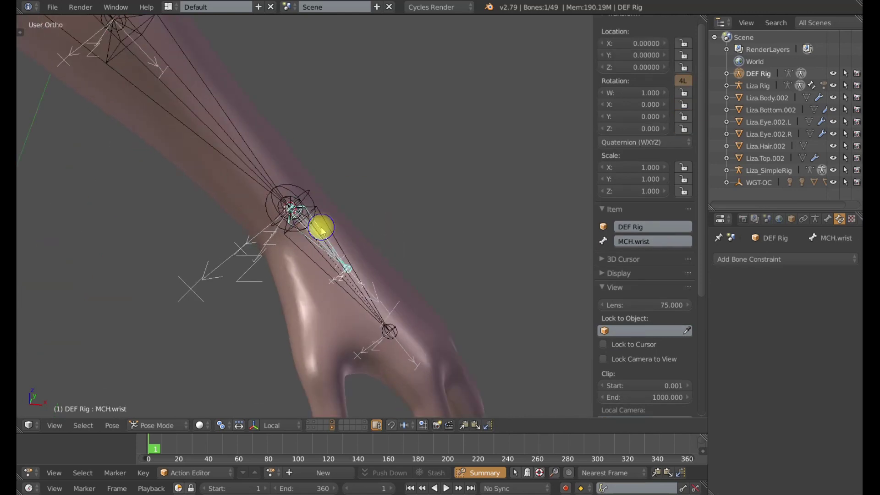
middle_click_drag(373, 194, 185, 102, "shift")
right_click(184, 114, "shift")
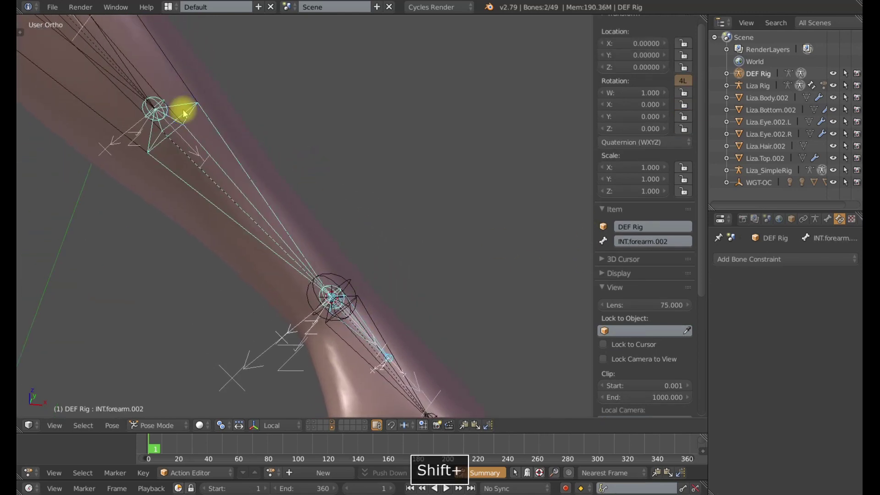
key("ctrl+shift+c")
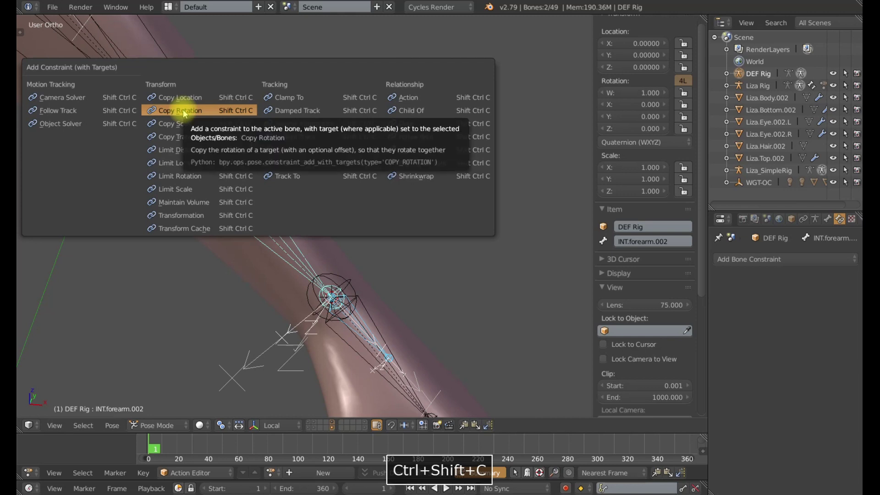
left_click(183, 114)
scroll(291, 212, "down", 6)
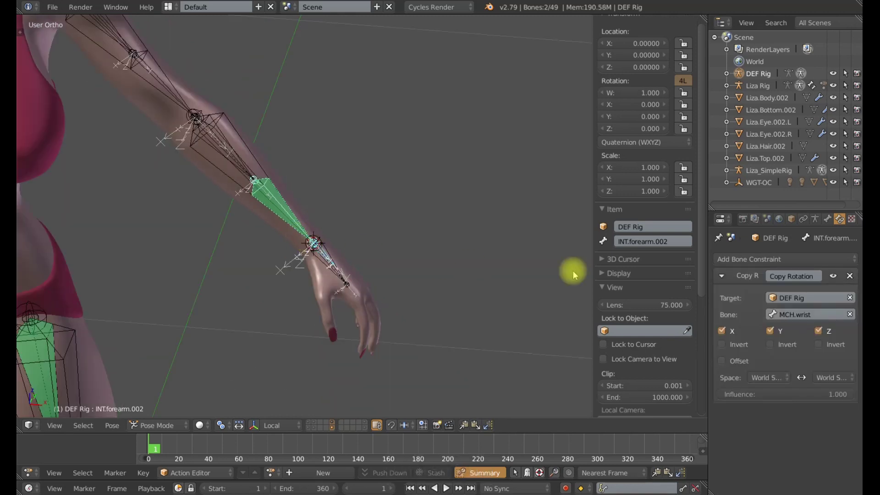
Rotate INT.hand freely with trackball rotation to test how INT.forearm.002 follows it
right_click(341, 278)
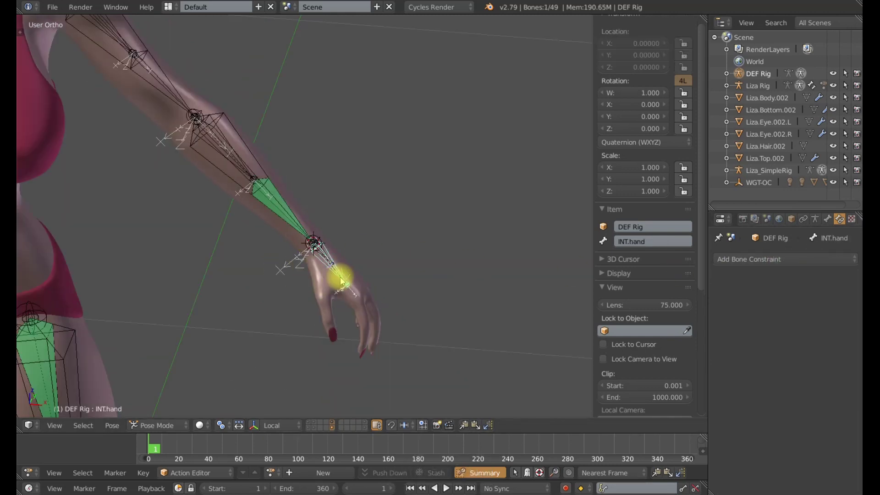
scroll(340, 275, "up", 1)
scroll(340, 277, "down", 2)
scroll(338, 276, "up", 3)
key("r")
key("r")
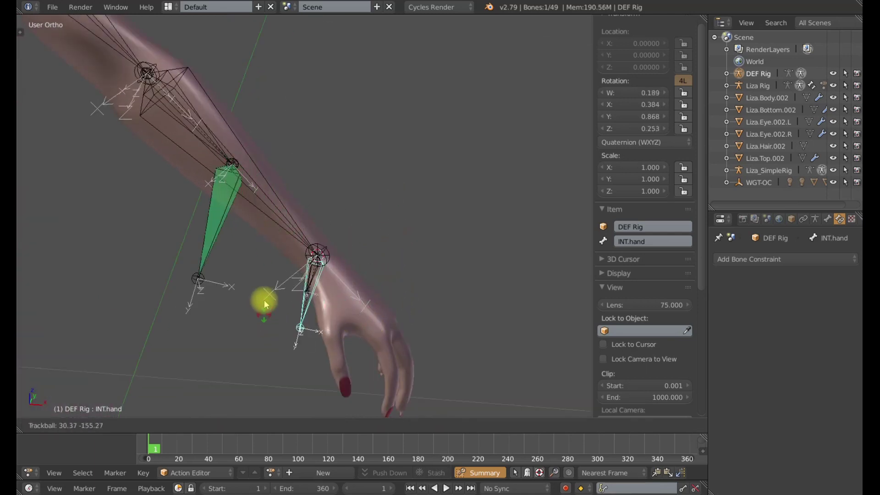
left_click(315, 315)
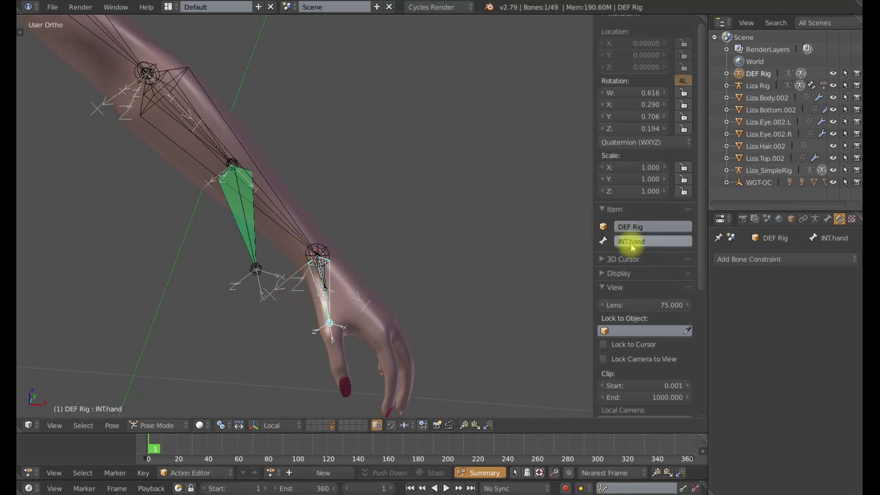
Add a Damped Track constraint to INT.forearm.002 with INT.hand as its target
right_click(252, 248, "shift")
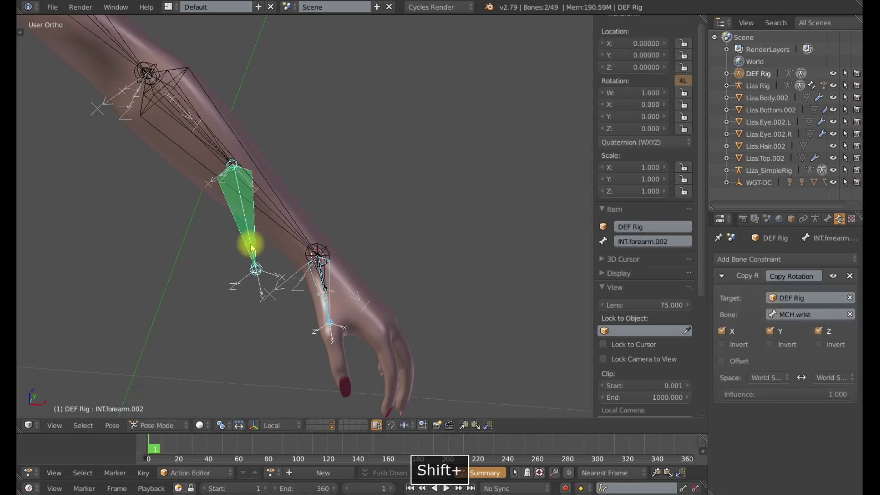
key("ctrl+shift+c")
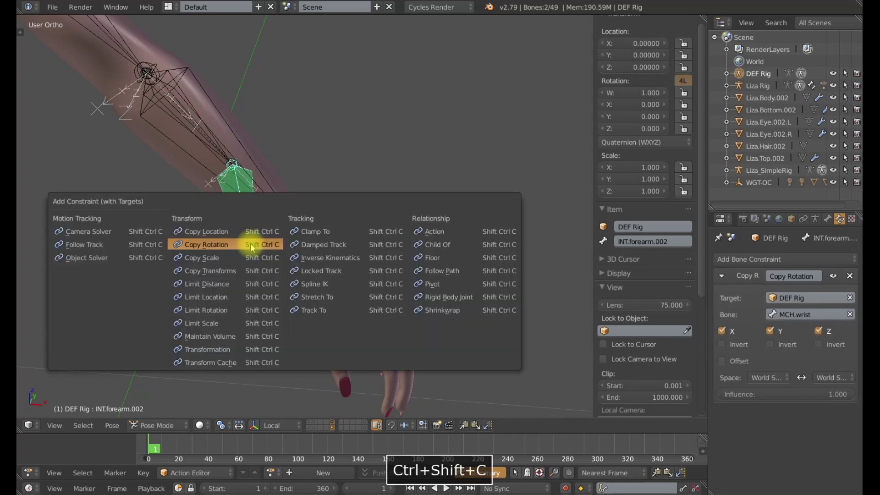
left_click(311, 245)
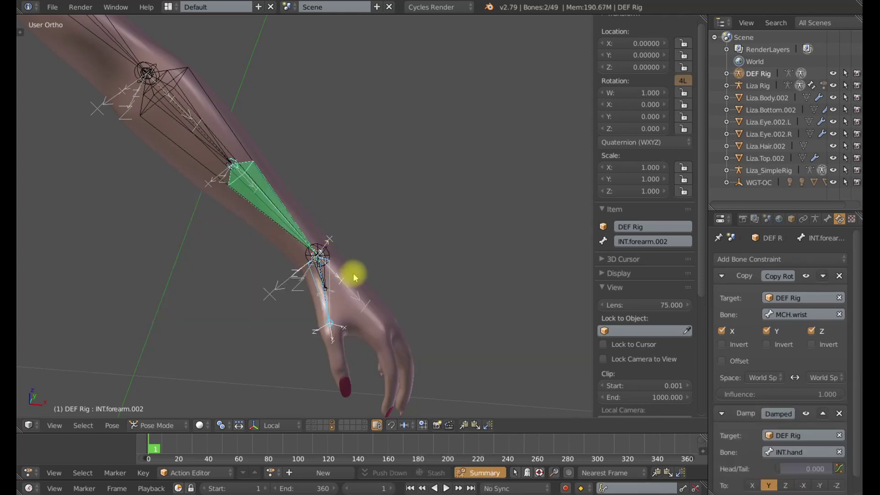
Clear the rotation and scale of all posed bones and reselect INT.forearm.002
key("a")
key("alt+r")
key("alt+s")
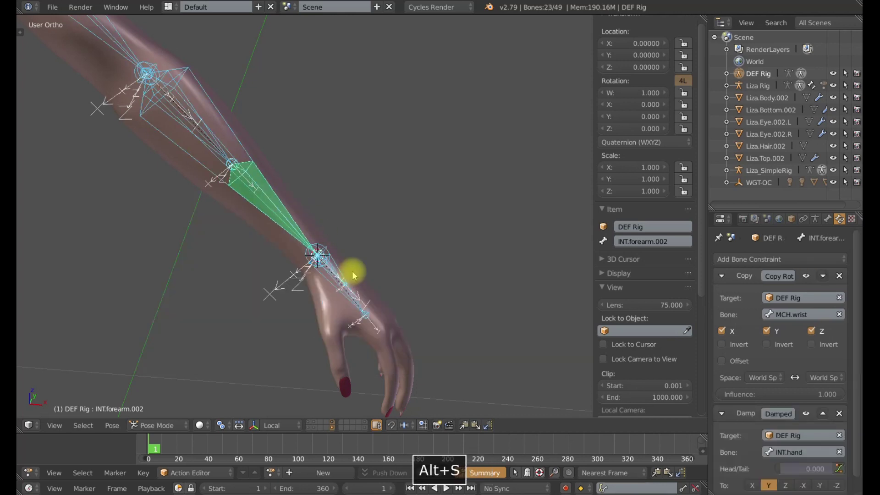
right_click(280, 223)
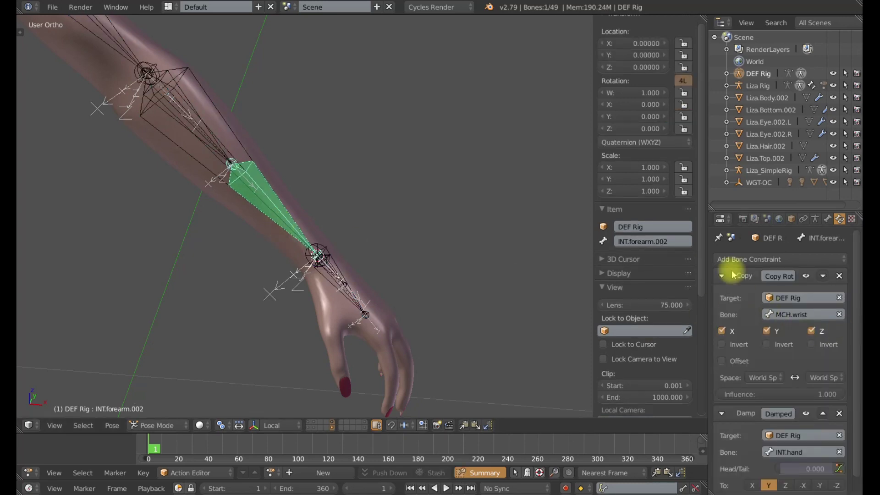
Rotate INT.hand freely to test INT.forearm.002's combined constraints, and select INT.forearm.002 to inspect them
right_click(369, 316)
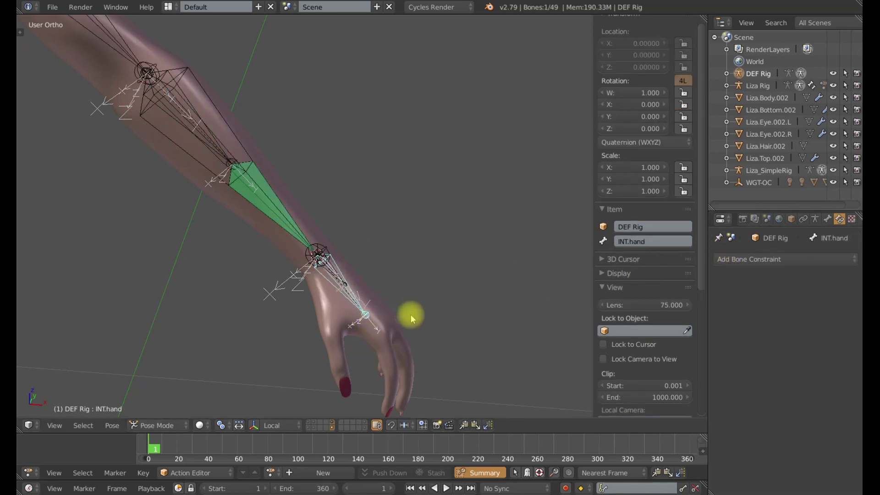
key("r")
key("r")
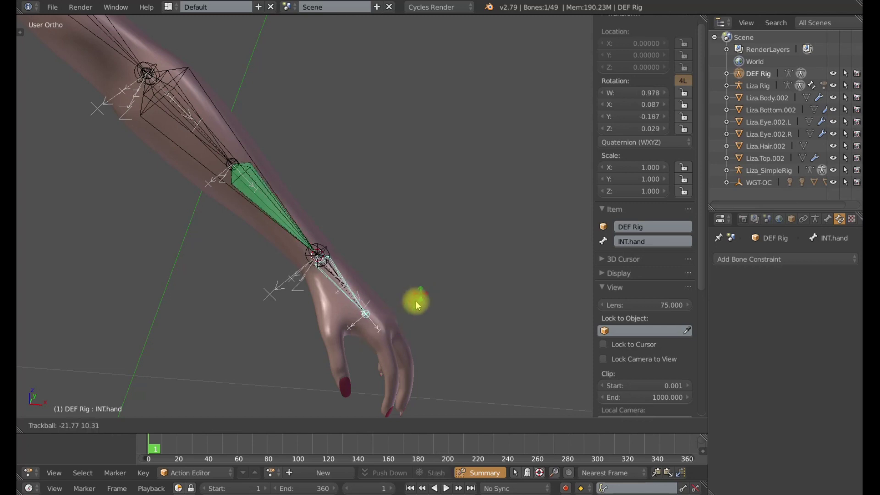
key("r")
left_click(375, 326)
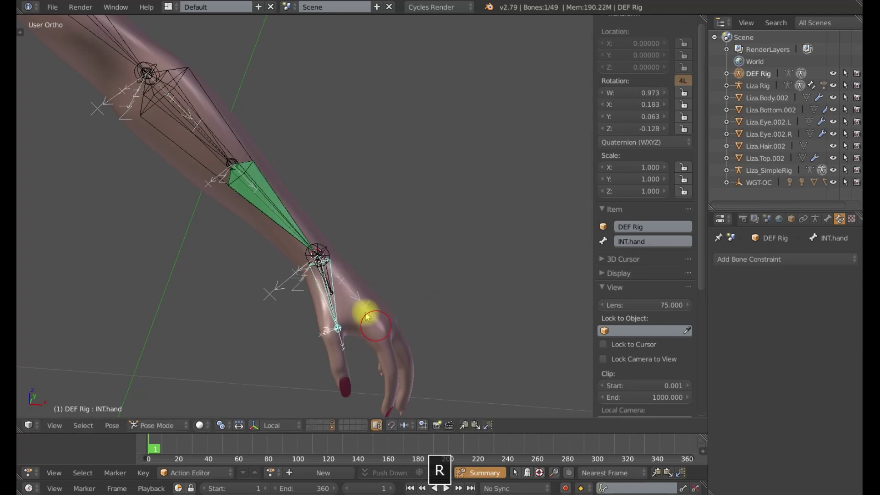
right_click(274, 207)
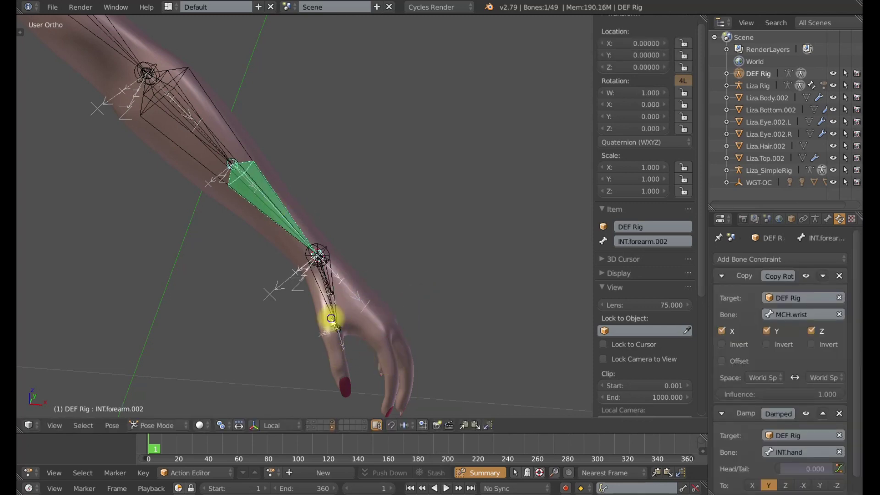
Rotate INT.hand freely once more to see the forearm bone's response, and reselect INT.forearm.002
key("r")
key("r")
right_click(284, 211)
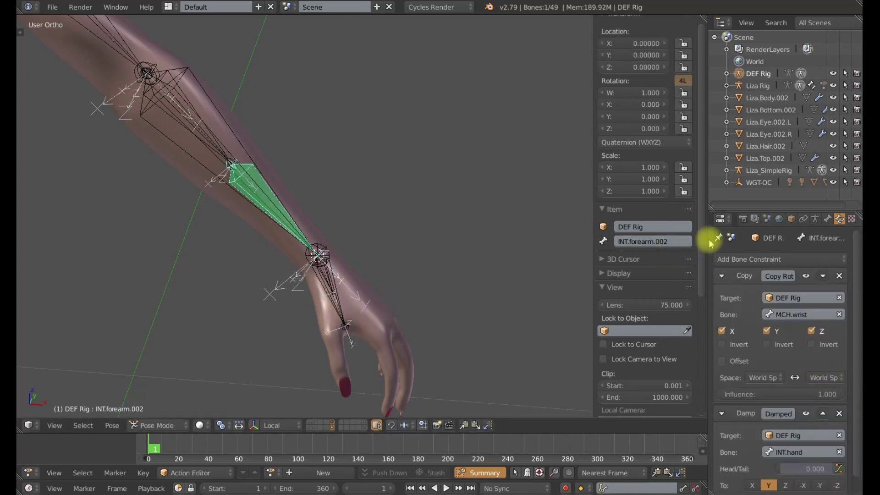
Widen the constraint settings area and try the reversed stack order with Damped Track above Copy Rotation on INT.forearm.002
left_click_drag(708, 240, 688, 240)
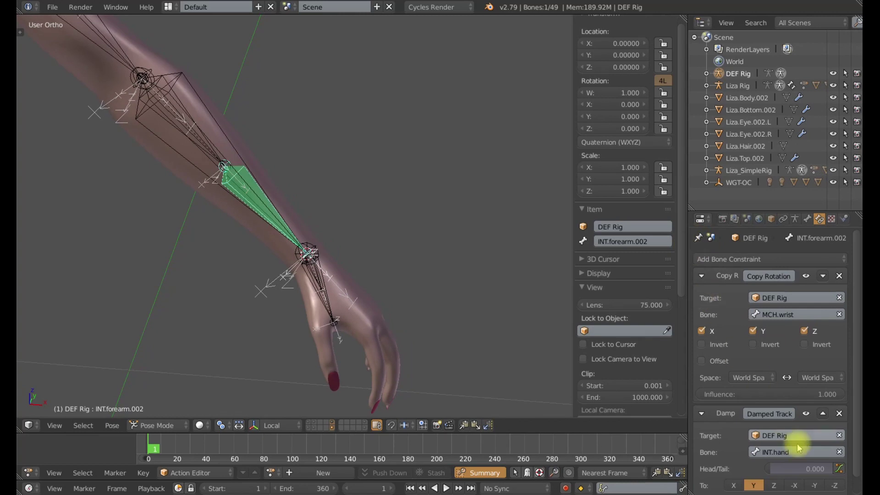
left_click(824, 414)
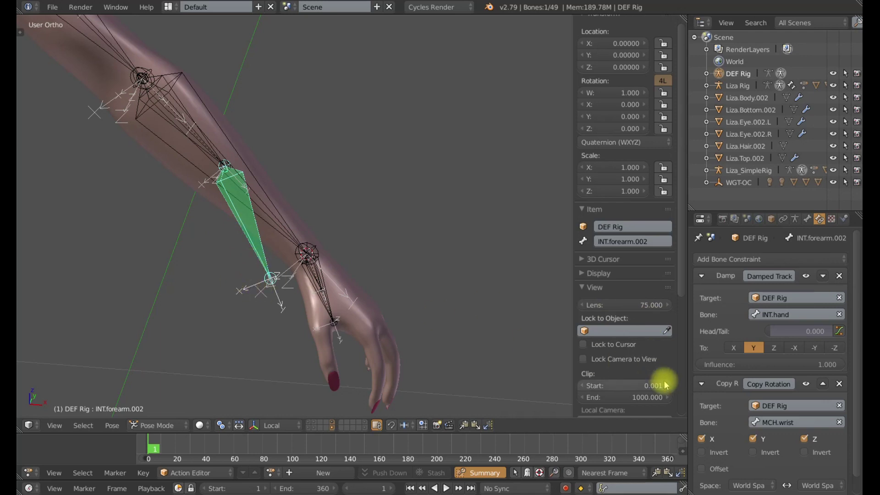
right_click(316, 289)
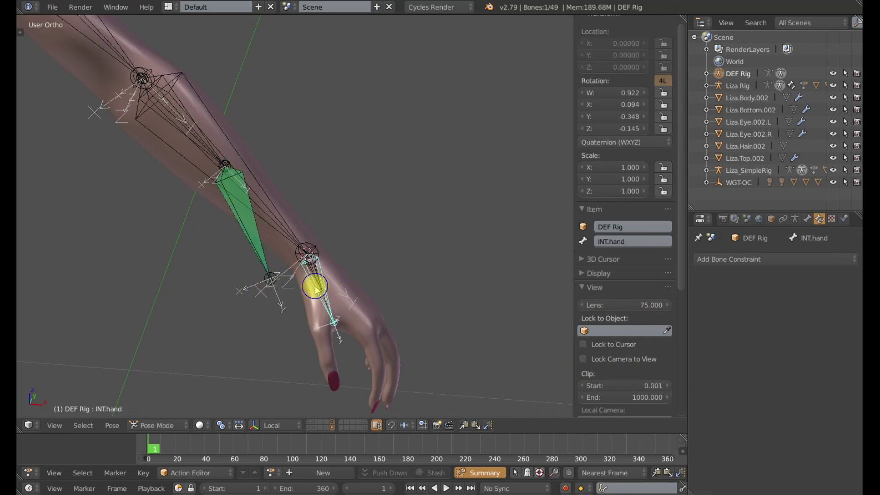
right_click(236, 249)
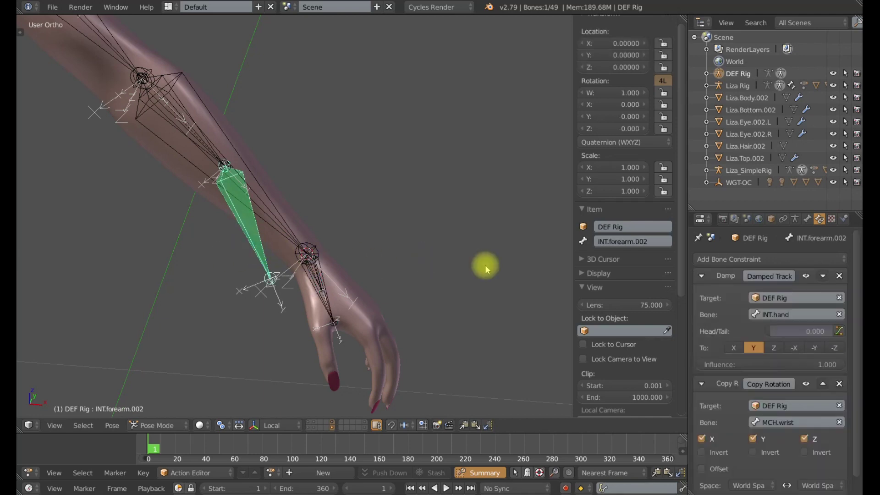
Restore Copy Rotation above Damped Track on INT.forearm.002 and collapse both constraints
left_click(825, 384)
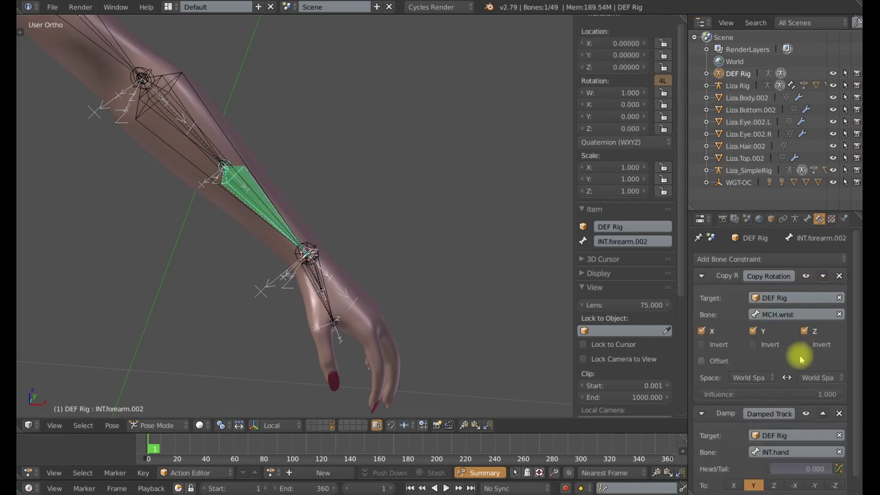
left_click(702, 276)
left_click(704, 295)
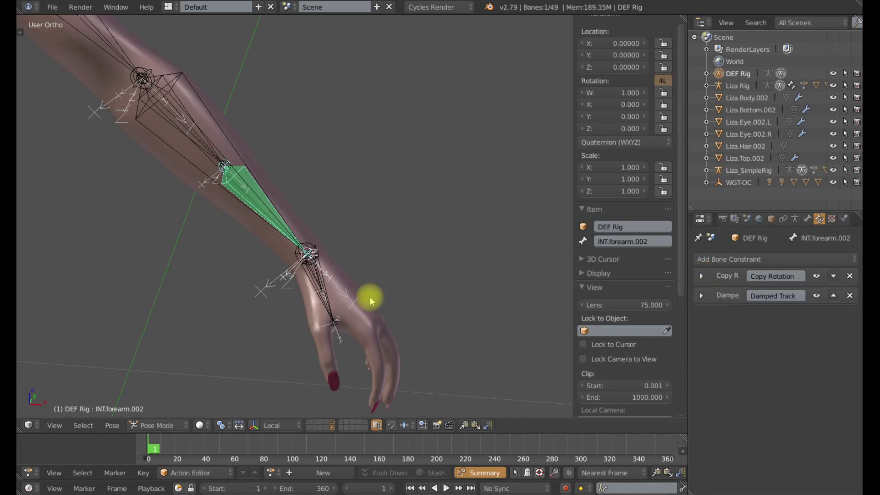
Clear the rotation, location and scale of all bones to return the rig to its rest pose
right_click(322, 298)
key("a")
key("alt+r")
key("alt+g")
key("alt+s")
Test INT.hand's effect on the forearm by rotating it about its local X axis and the global Z axis, cancelling the rotation
mouse_move(367, 298)
middle_mouse_down("shift")
mouse_move(347, 263)
mouse_move(330, 288)
middle_mouse_up("shift")
right_click(330, 302)
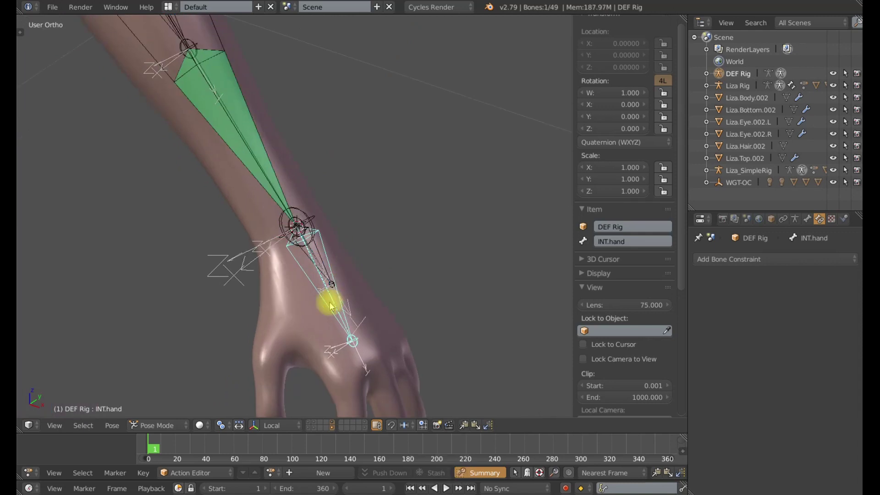
key("r")
key("x")
key("x")
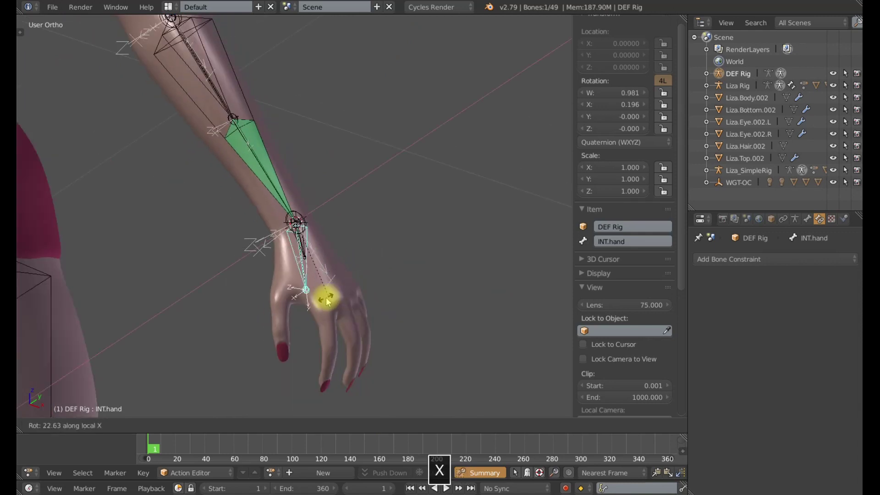
key("r")
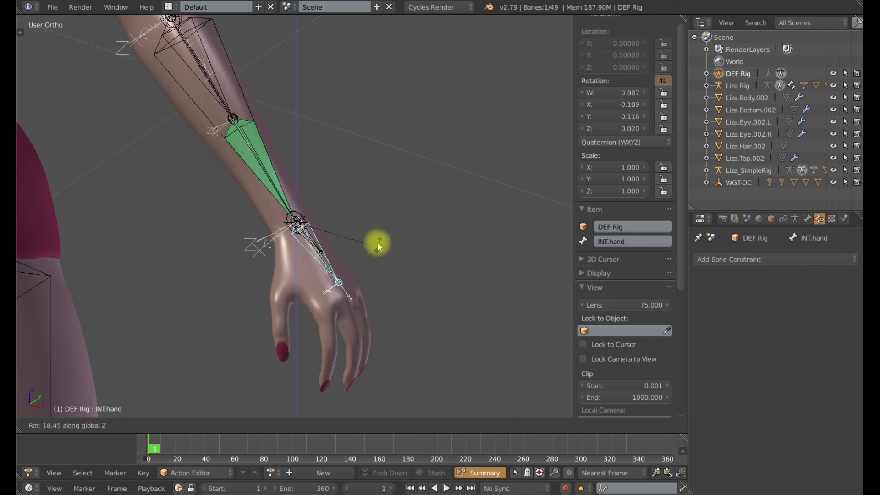
right_click(387, 297)
Test INT.hand's rotation about its local Z axis and its local Y axis, cancelling each one
key("r")
key("z")
key("z")
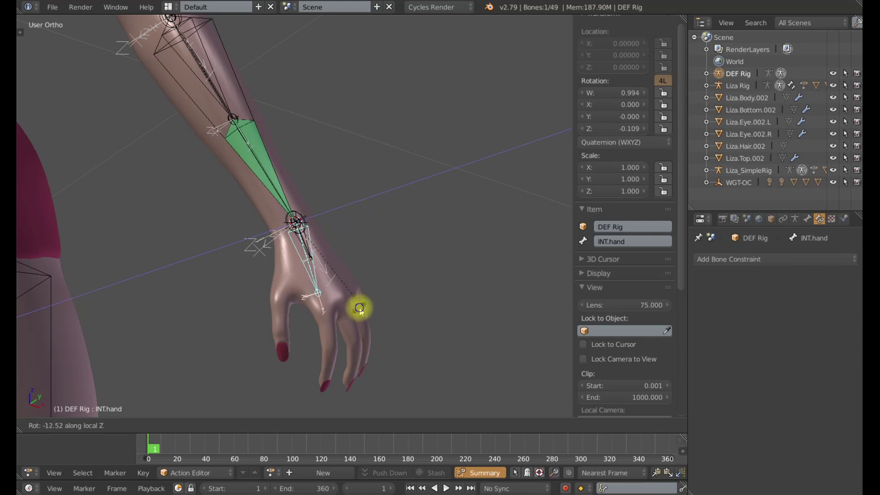
right_click(360, 305)
key("r")
key("y")
key("y")
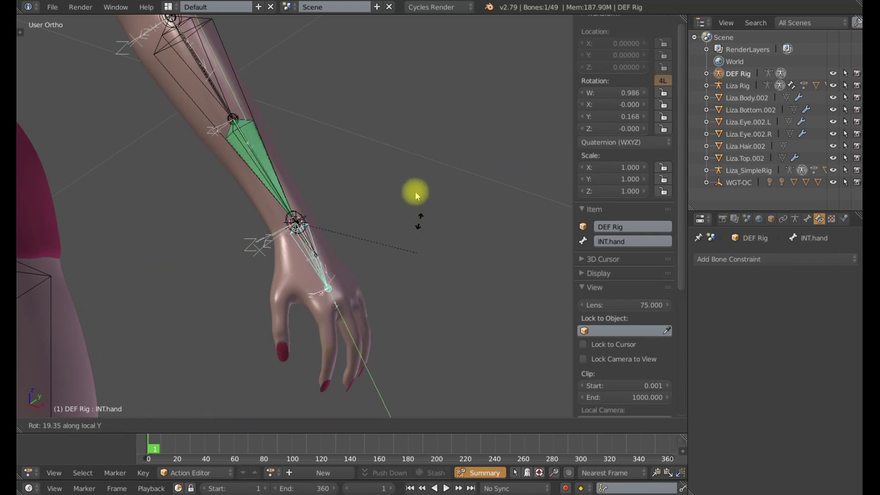
right_click(415, 315)
Examine the forearm bones, selecting INT.forearm.002 and INT.forearm.001, and look over the arm chain on the whole figure
scroll(411, 281, "down", 3)
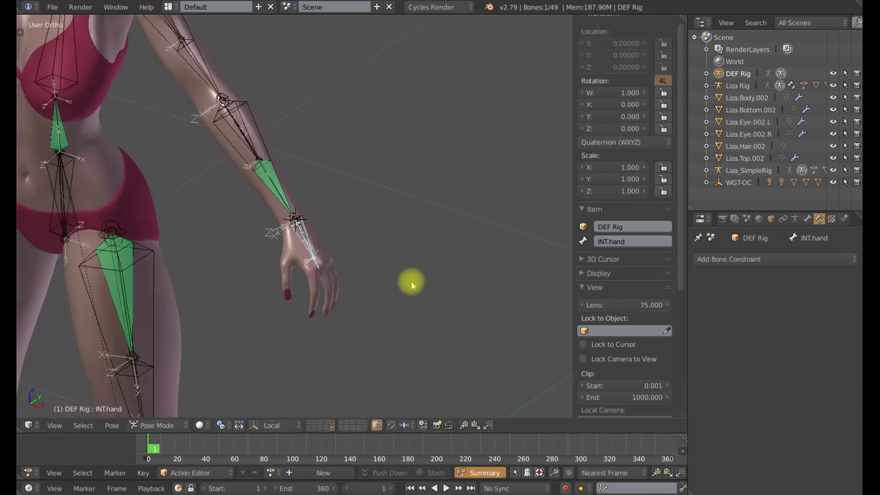
scroll(344, 236, "up", 2)
middle_click_drag(343, 236, 359, 281, "shift")
scroll(333, 296, "up", 2)
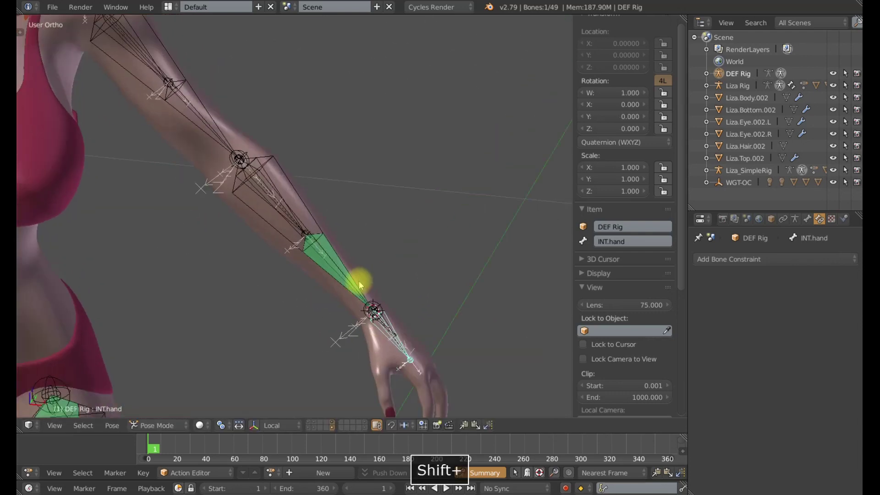
right_click(314, 241)
right_click(283, 197)
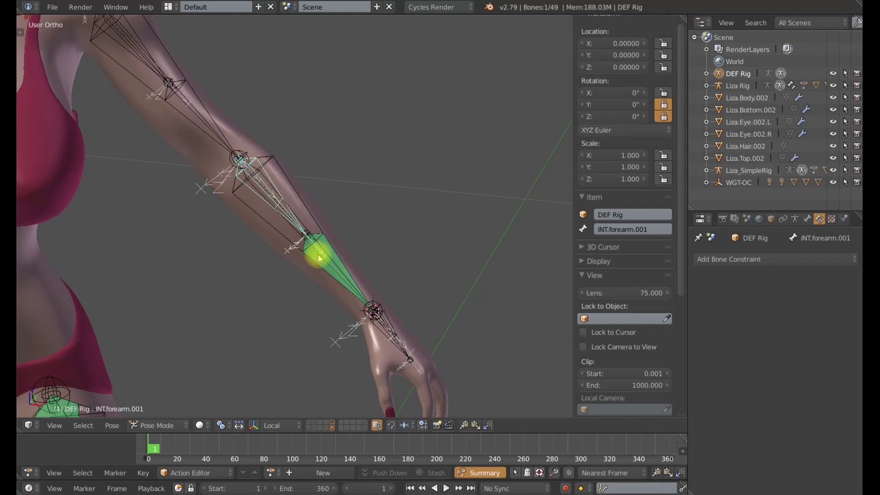
scroll(320, 259, "down", 6)
left_click_drag(308, 305, 314, 294)
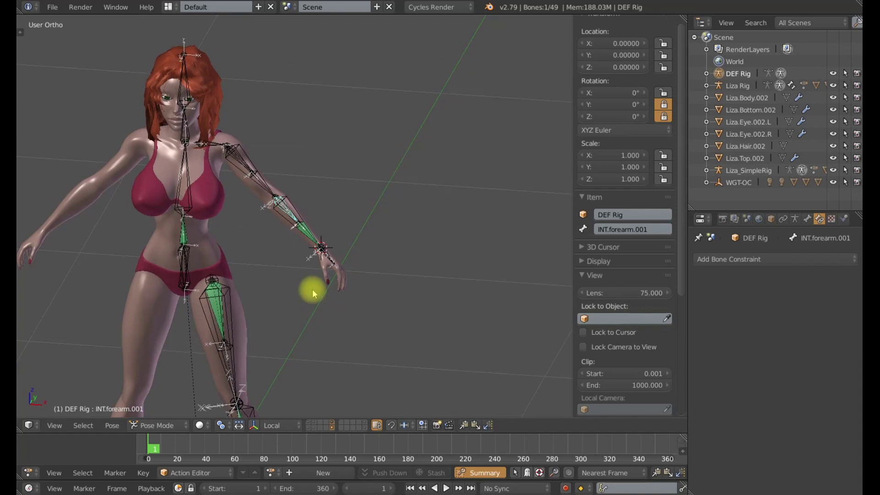
middle_click_drag(306, 303, 351, 269, "shift")
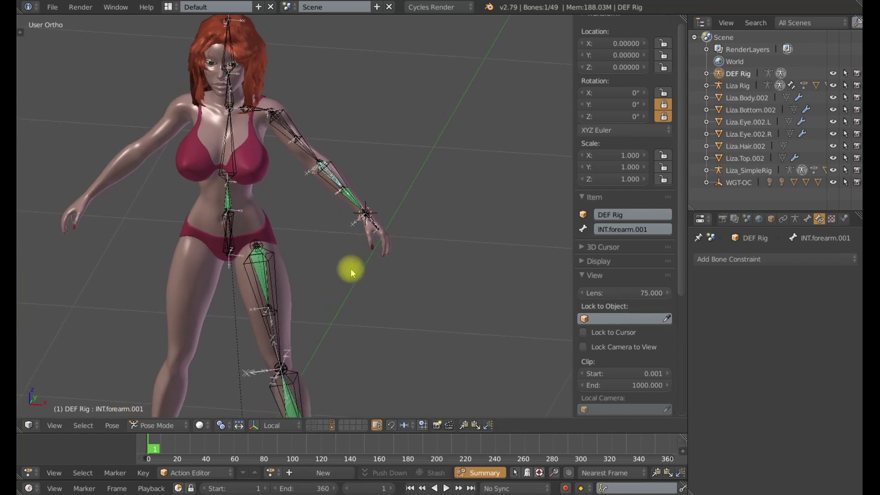